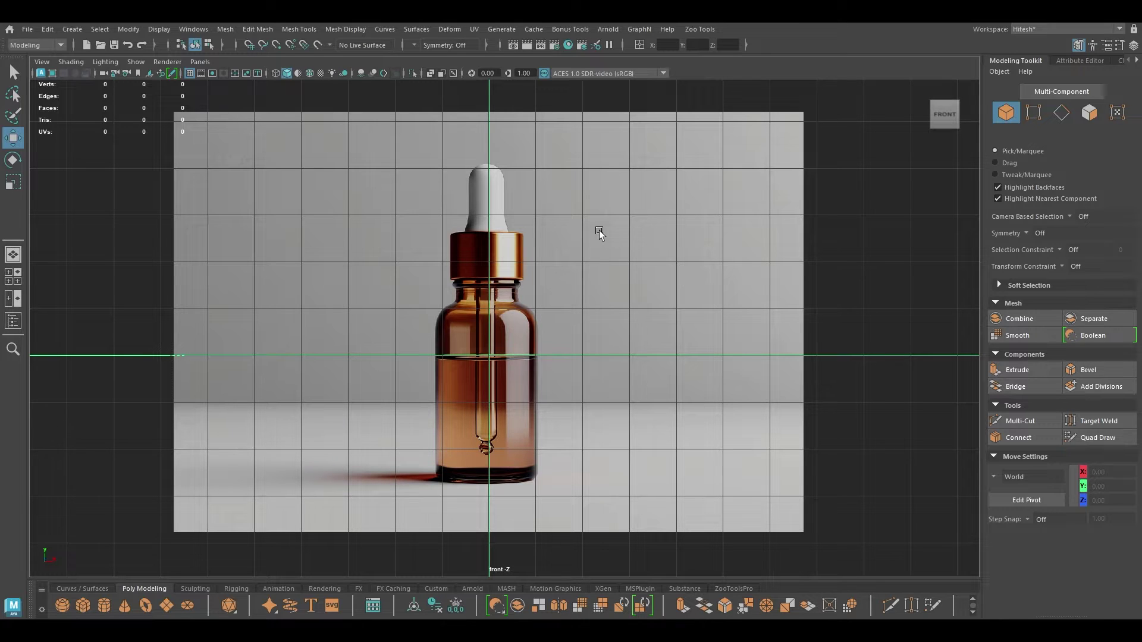
Create a polygon cylinder and move it over the reference bottle's lower body at about X -0.06, Y -1.29
scroll(527, 355, "up", 4)
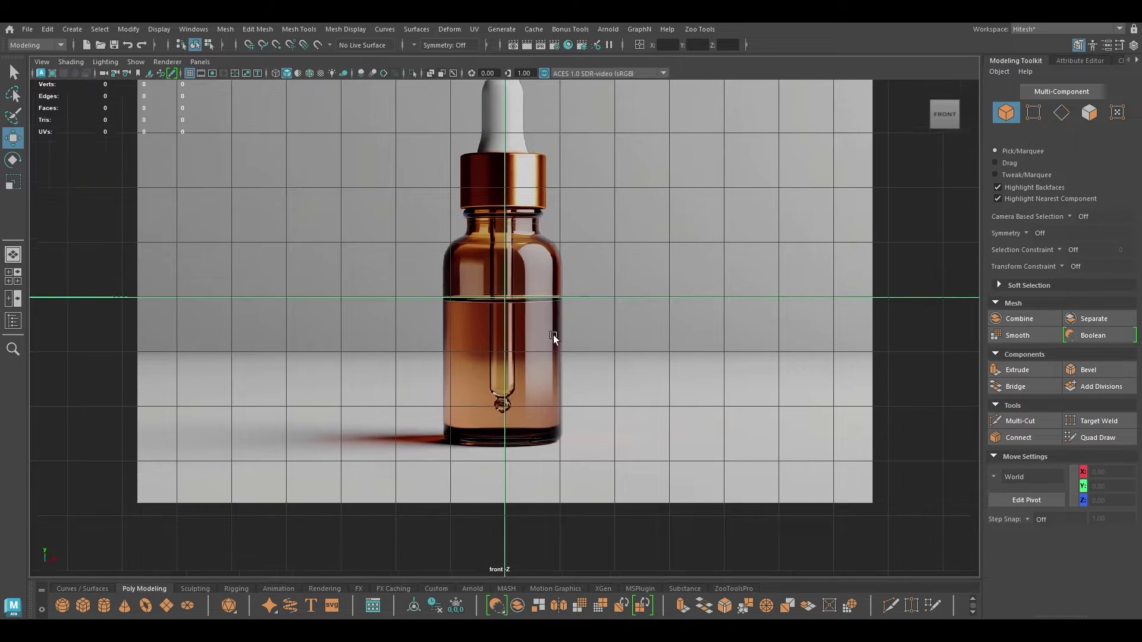
right_click_drag(562, 248, 500, 247, "shift")
scroll(524, 317, "up", 1)
left_click_drag(504, 236, 501, 321)
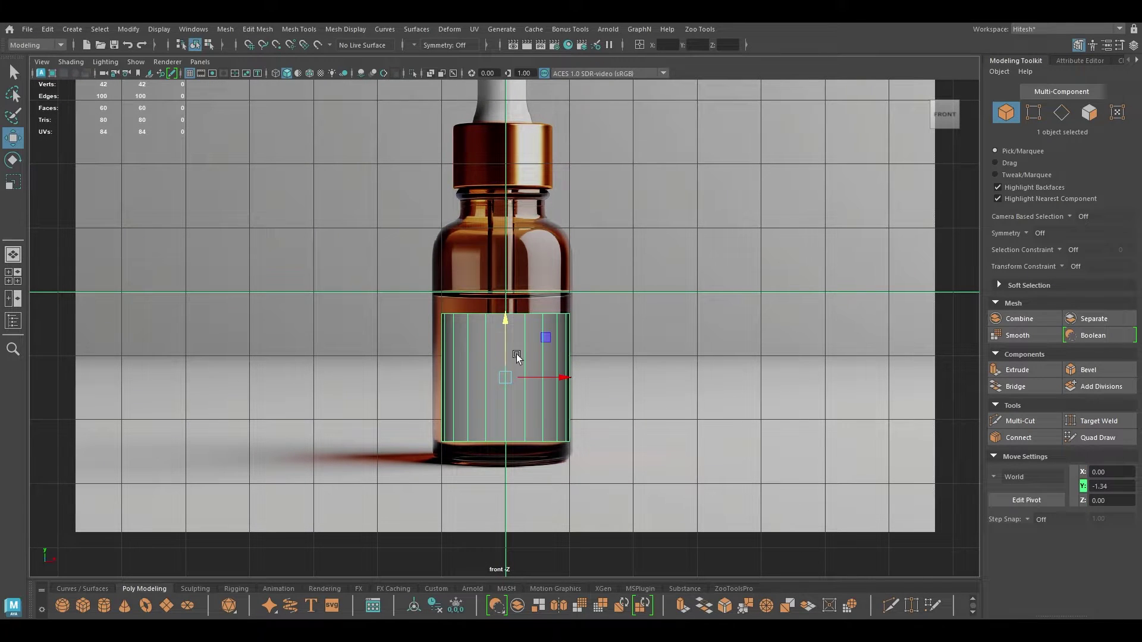
key("4")
scroll(527, 331, "up", 2)
left_click_drag(561, 386, 556, 387)
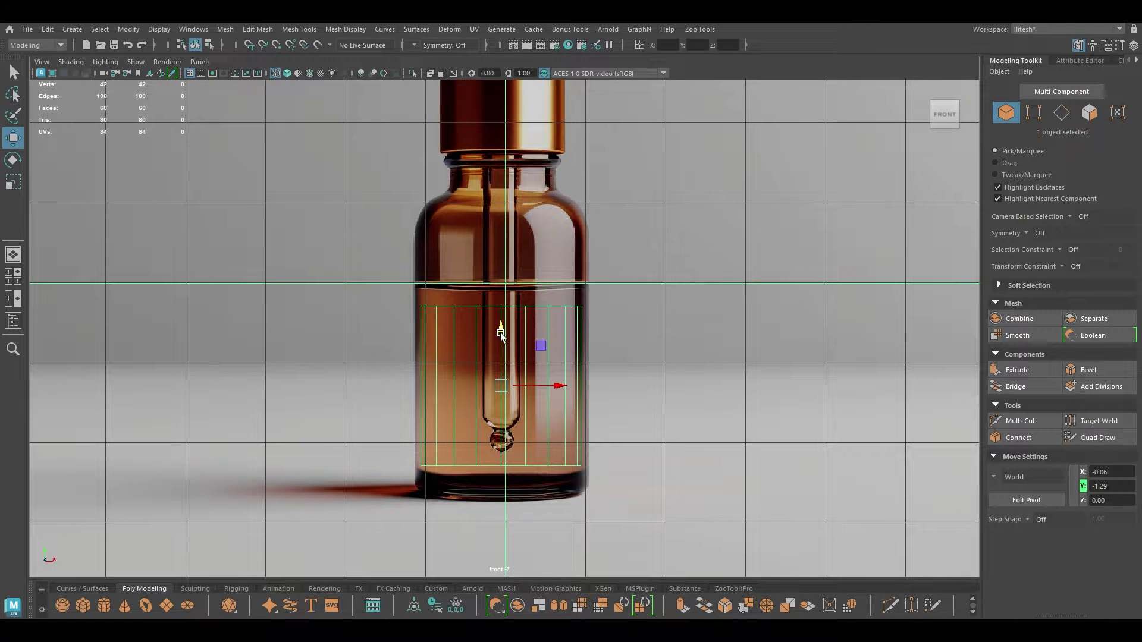
Adjust the cylinder's radius and height so it fills the width of the reference bottle's body down to its base
key("t")
scroll(567, 339, "up", 2)
scroll(688, 357, "up", 1)
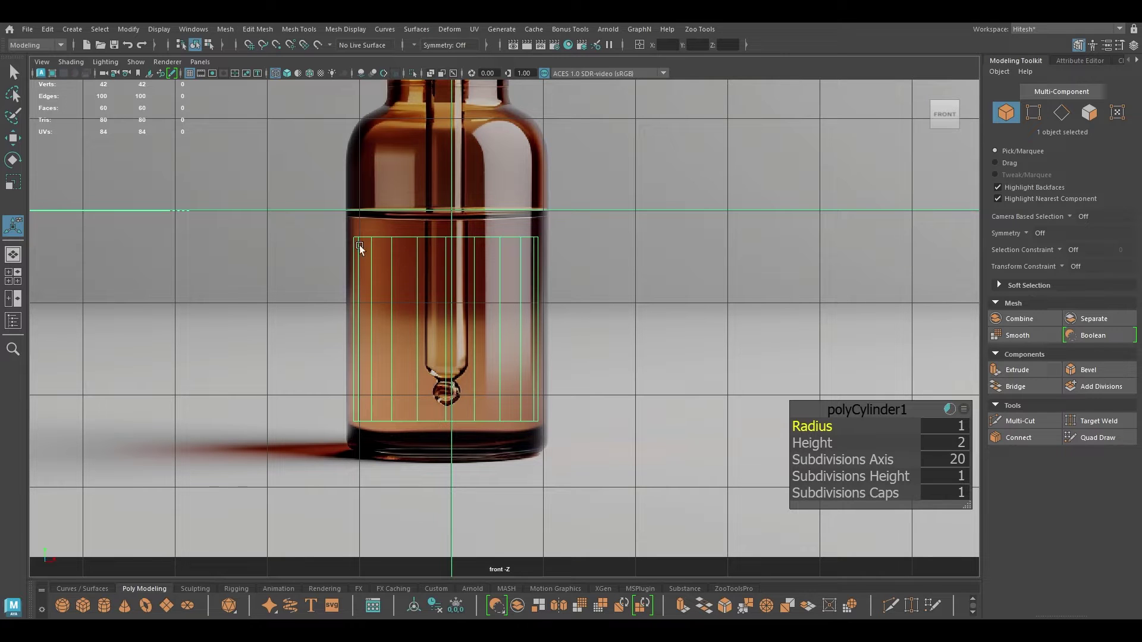
left_click_drag(811, 426, 815, 425)
middle_click_drag(558, 240, 559, 287, "alt")
left_click_drag(816, 442, 856, 438)
Raise the cylinder's top vertices to about Y 0.62, where the reference bottle's shoulder begins
key("w")
right_click_drag(668, 287, 600, 283)
left_click_drag(607, 209, 232, 265)
scroll(414, 359, "up", 3)
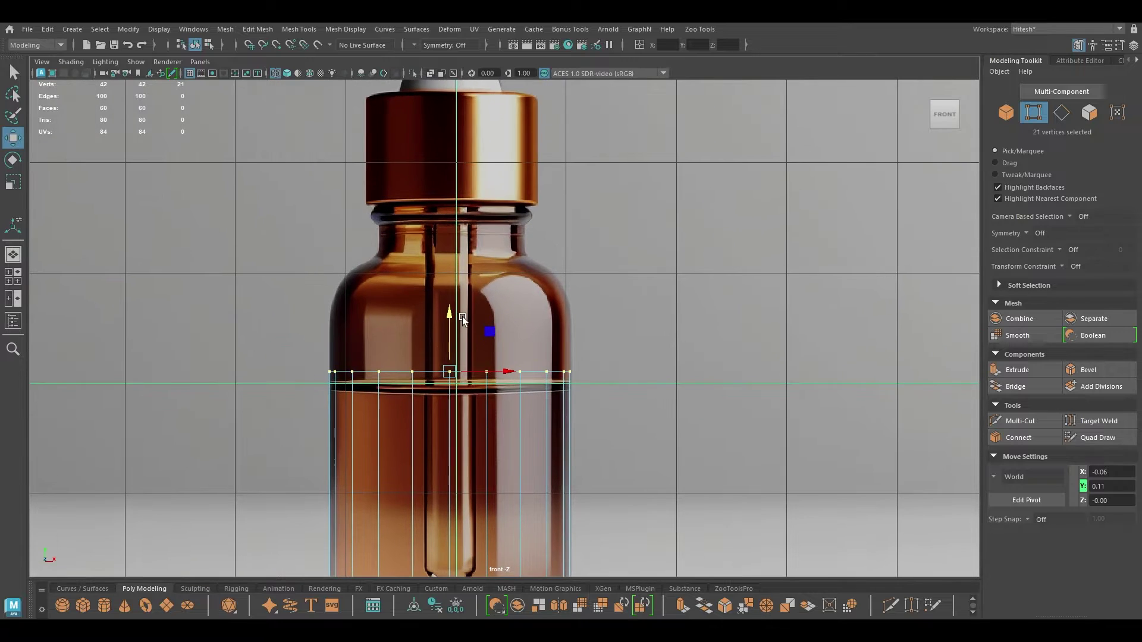
left_click_drag(453, 315, 454, 258)
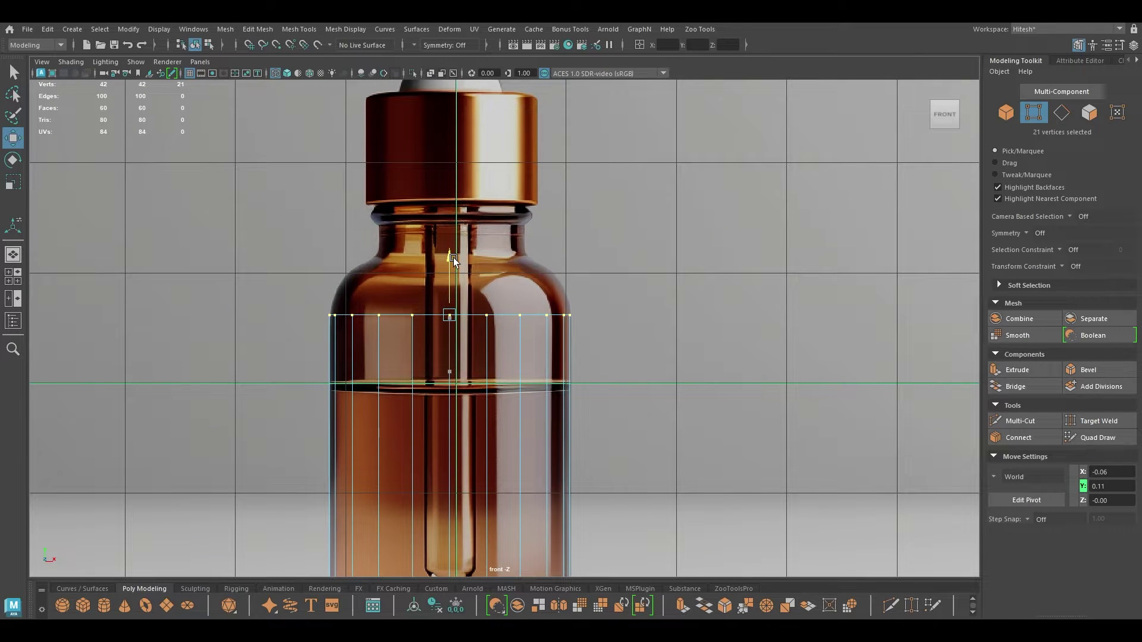
Extrude the cylinder's top cap faces upward to the neck base and scale them in to form the sloped shoulder
scroll(453, 333, "up", 2)
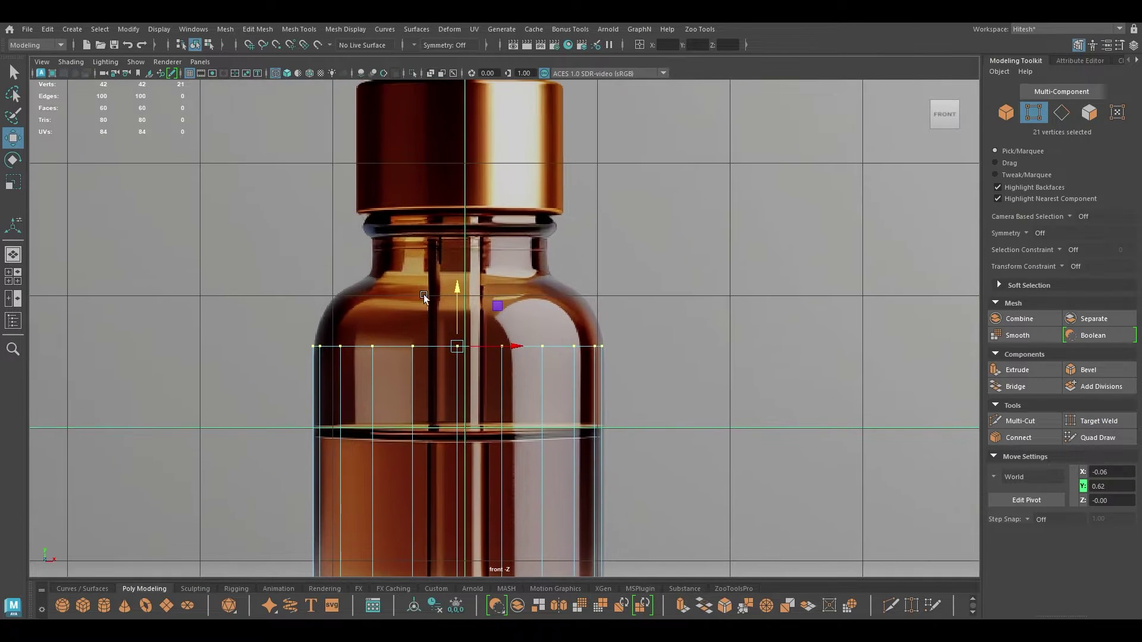
right_click_drag(358, 282, 360, 314)
left_click_drag(251, 289, 756, 406)
left_click_drag(737, 423, 239, 361, "ctrl")
left_click_drag(450, 293, 459, 228, "shift")
key("r")
left_click_drag(456, 283, 391, 301)
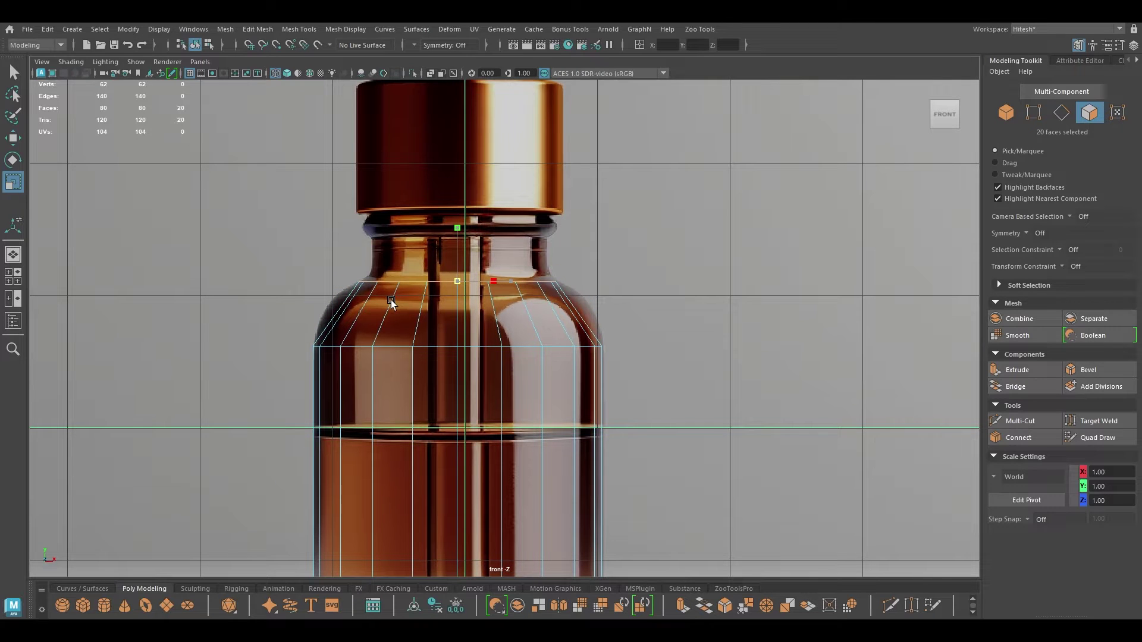
Insert an edge loop midway up the bottle's sloped shoulder
key("w")
right_click_drag(392, 302, 393, 279)
left_click(407, 312)
right_click(423, 316, "ctrl")
key("space")
left_click_drag(424, 317, 431, 239)
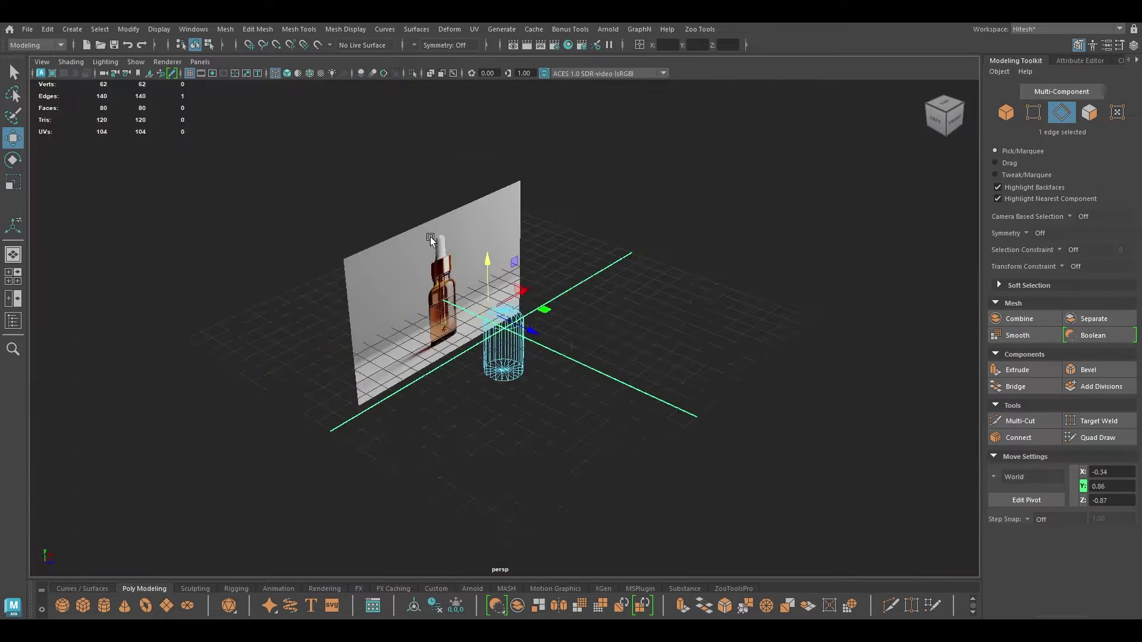
key("f")
key("6")
scroll(500, 333, "down", 8)
left_click_drag(550, 333, 545, 312, "alt")
left_click(616, 369)
right_click_drag(613, 367, 608, 416, "shift")
key("space")
left_click_drag(609, 416, 608, 446)
key("4")
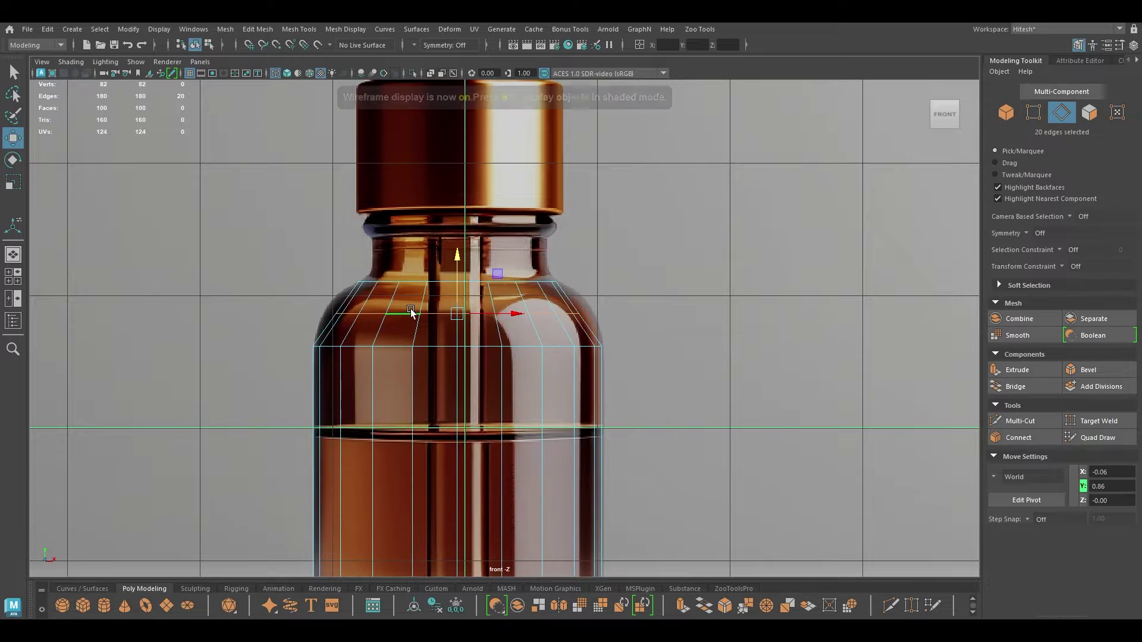
Scale the shoulder's middle loop out to the reference curve and bevel it with fraction 0.59 and 2 segments
key("r")
left_click_drag(456, 317, 471, 316)
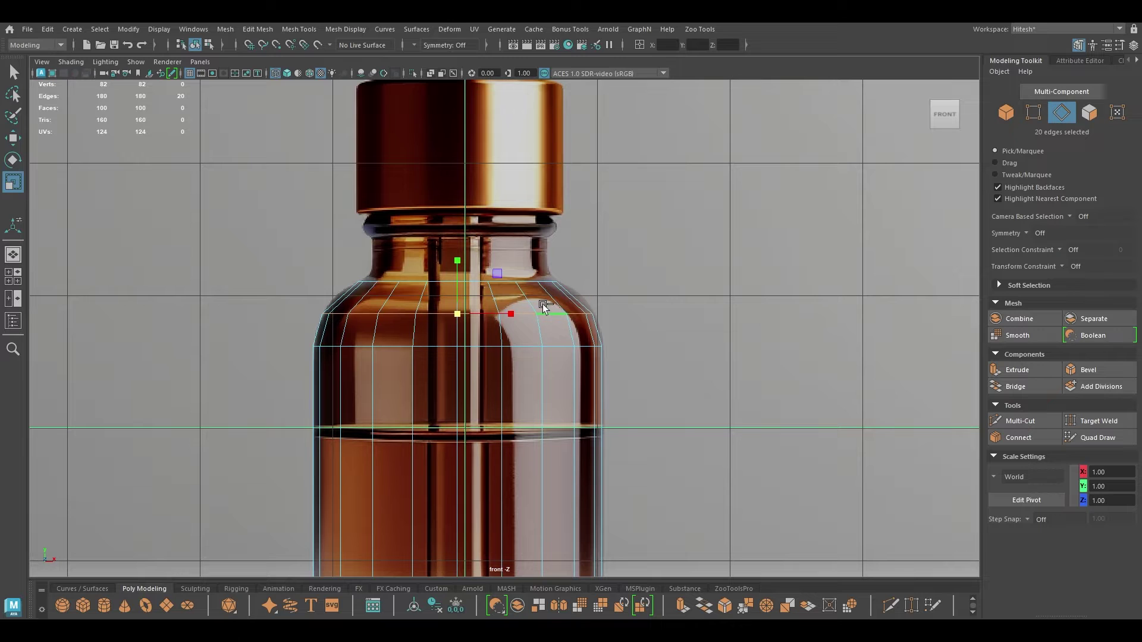
right_click_drag(356, 315, 452, 564, "alt")
middle_click_drag(346, 356, 521, 415, "alt")
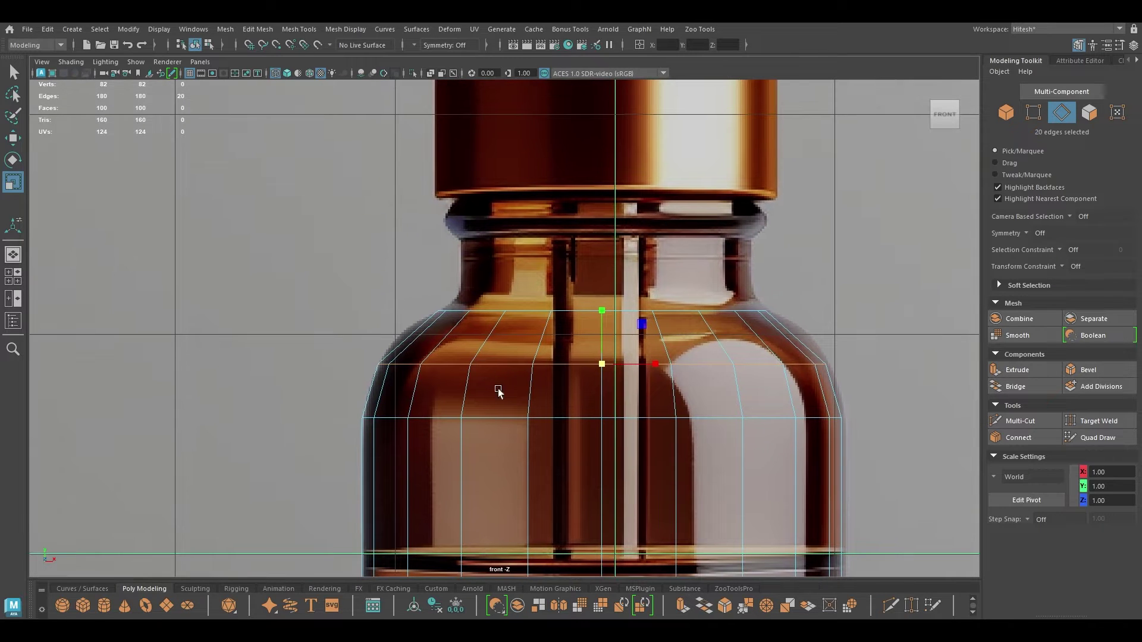
key("ctrl+b")
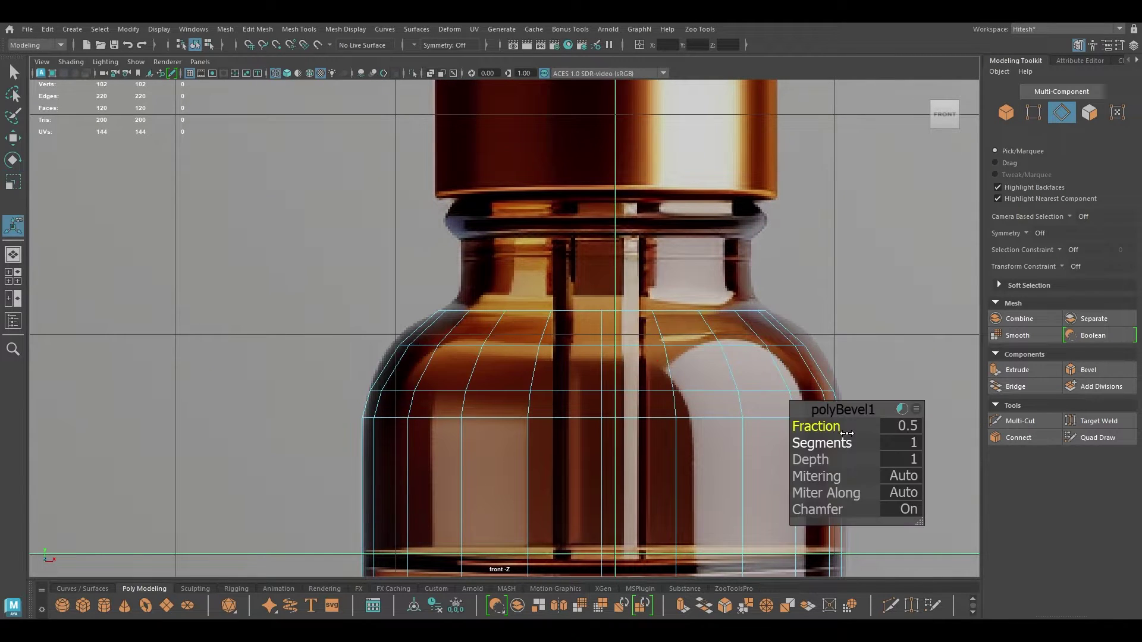
mouse_move(827, 426)
left_mouse_down()
mouse_move(851, 428)
mouse_move(817, 441)
mouse_move(745, 416)
mouse_move(809, 424)
left_mouse_up()
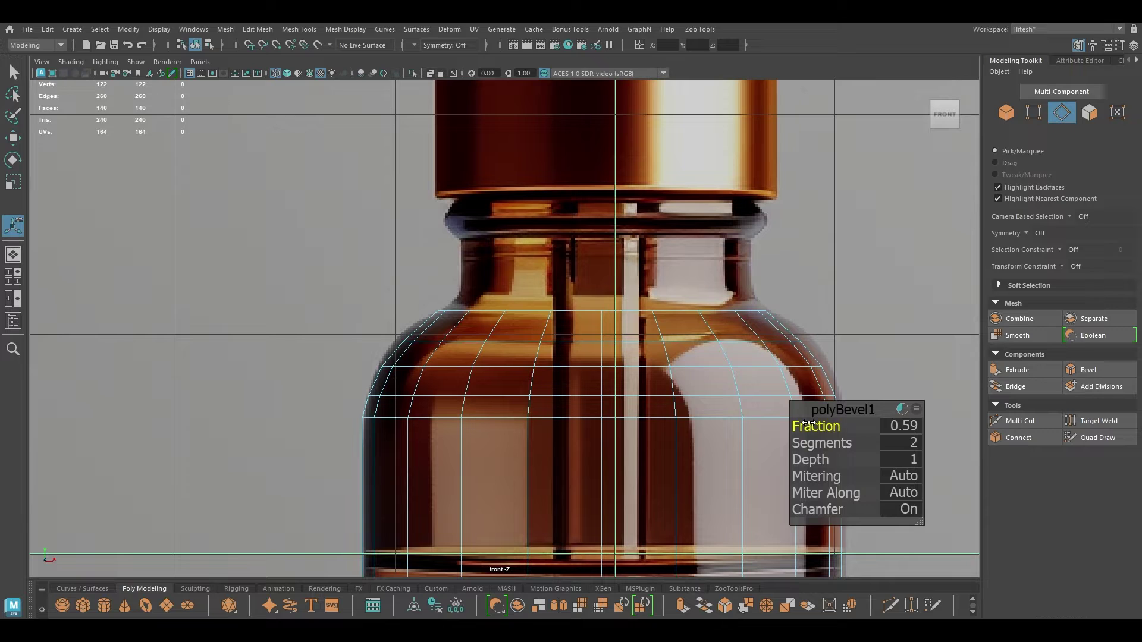
Select all the shoulder vertices and raise them slightly to match the reference shoulder
key("w")
right_click_drag(544, 279, 499, 278)
left_click_drag(949, 274, 249, 514)
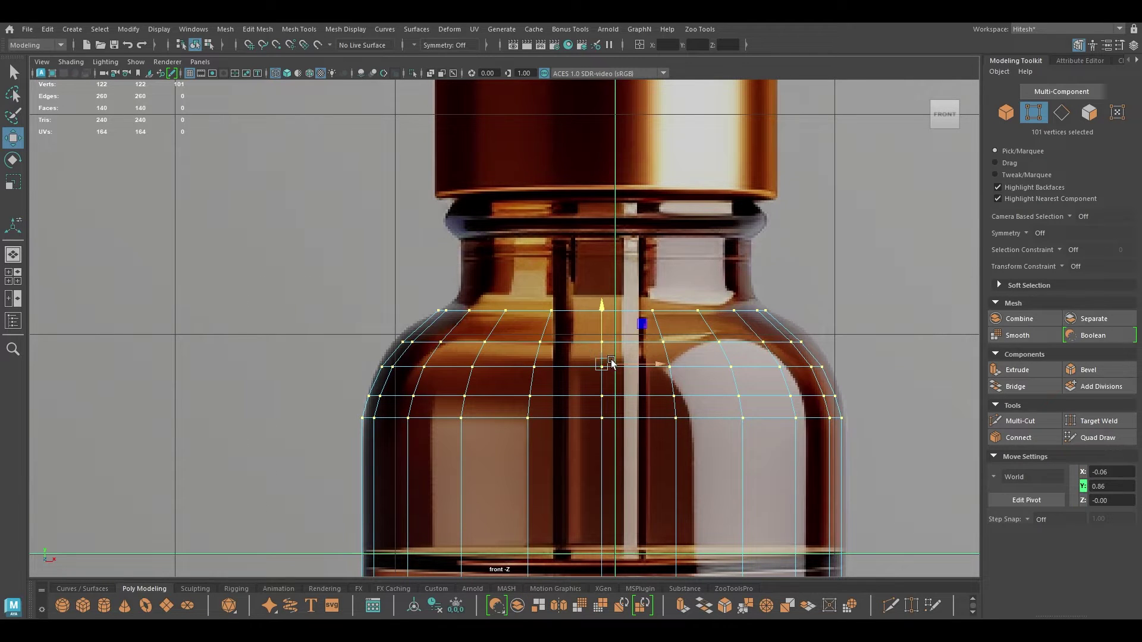
left_click_drag(603, 306, 606, 296)
Select only the top cap faces and scale them in slightly toward the neck width
right_click_drag(500, 247, 366, 239)
left_click_drag(367, 239, 926, 326)
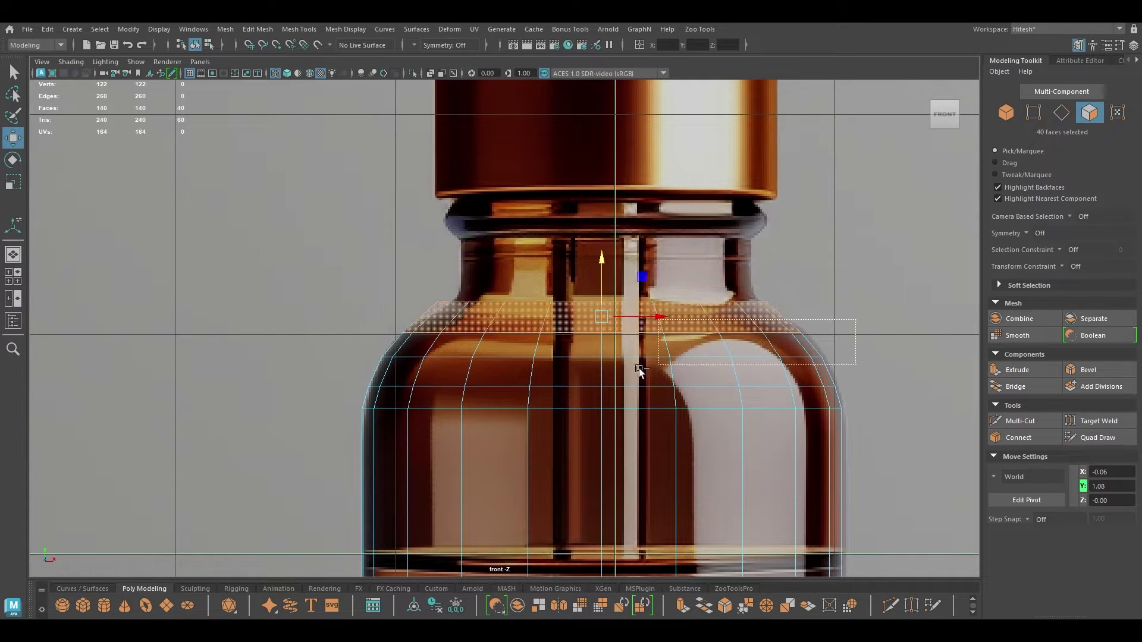
key("r")
left_click_drag(599, 302, 587, 308)
Apply Edit Edge Flow to the uppermost loop of the shoulder and scale the loop in slightly
key("w")
right_click_drag(436, 313, 438, 262)
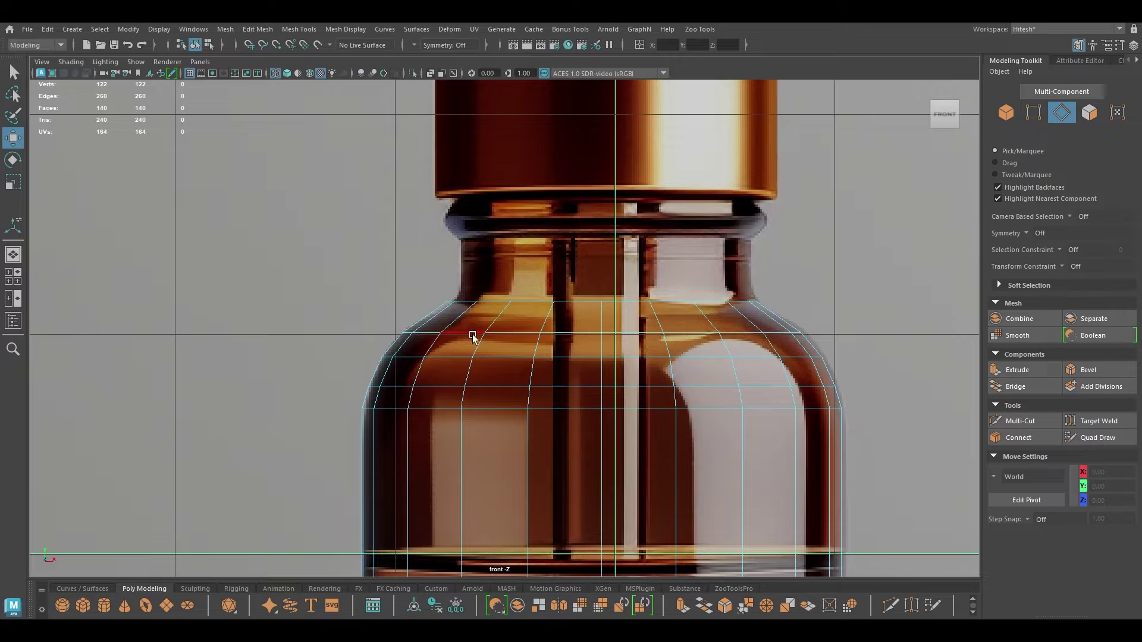
scroll(381, 314, "up", 1)
double_click(454, 329)
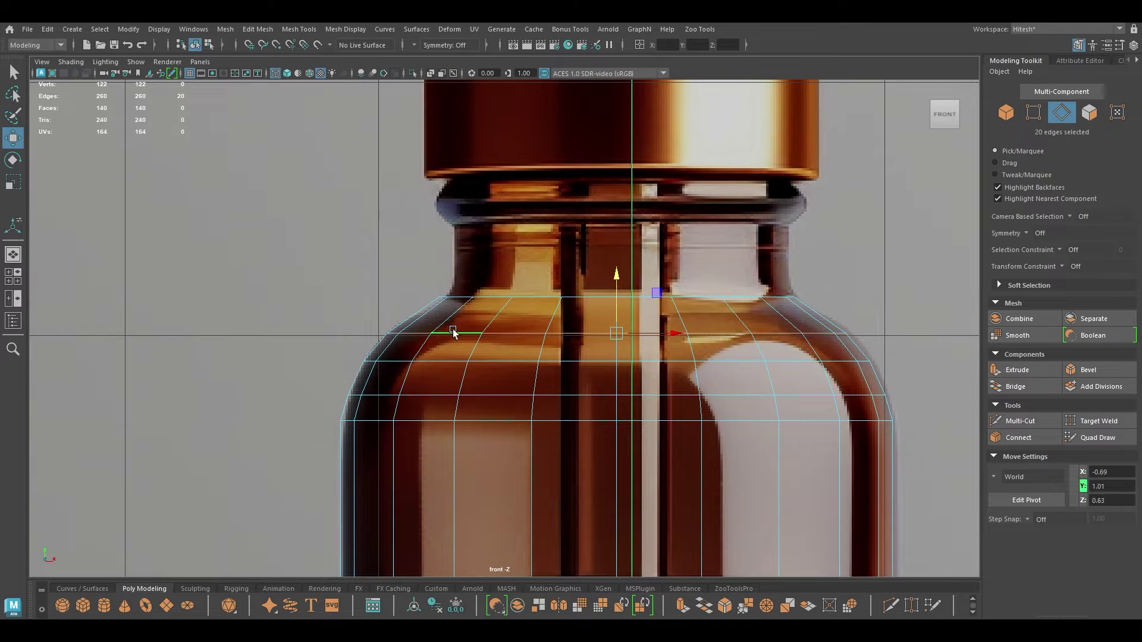
right_click_drag(454, 329, 435, 446, "shift")
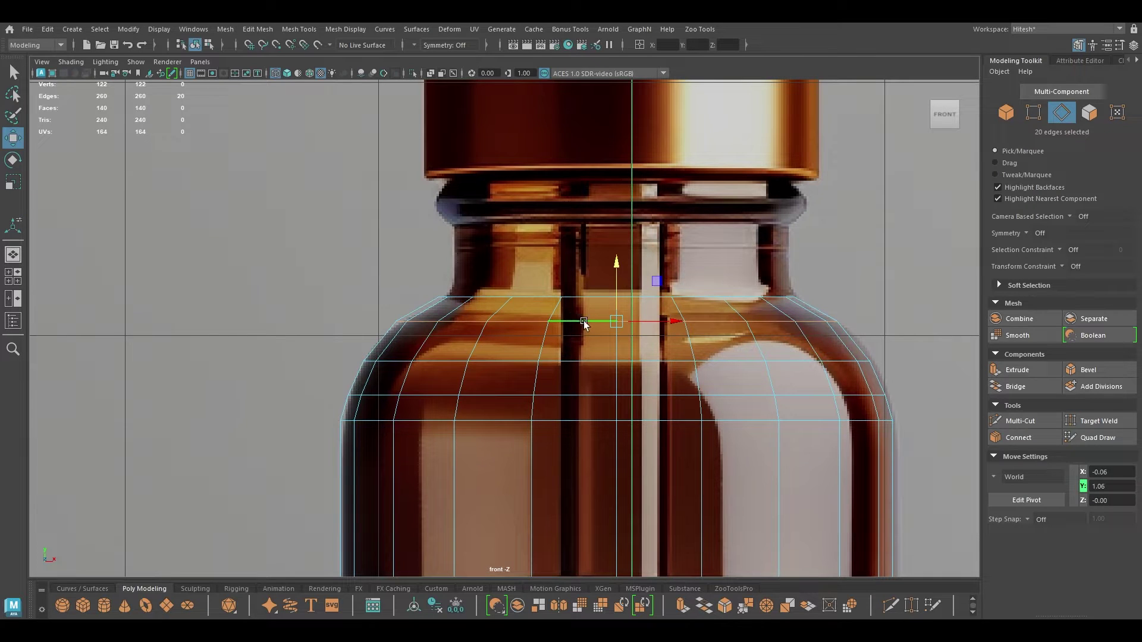
key("r")
left_click_drag(617, 321, 607, 323)
Apply Edit Edge Flow to the middle and lower shoulder loops and compare the rounded shape with the reference
double_click(463, 362)
key("g")
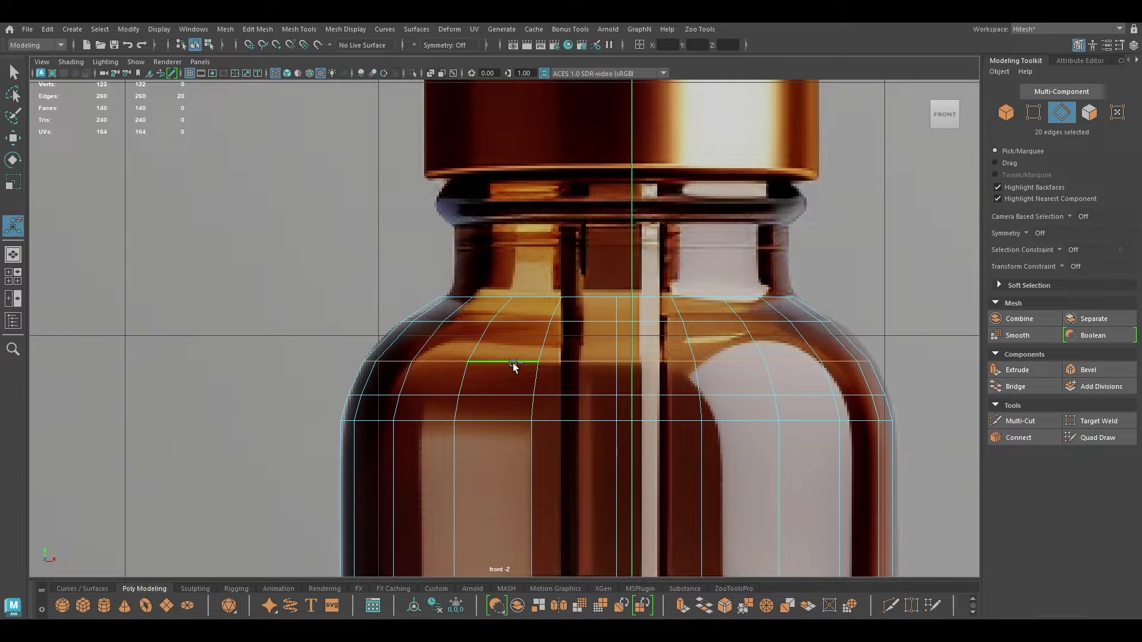
right_click(513, 362, "shift")
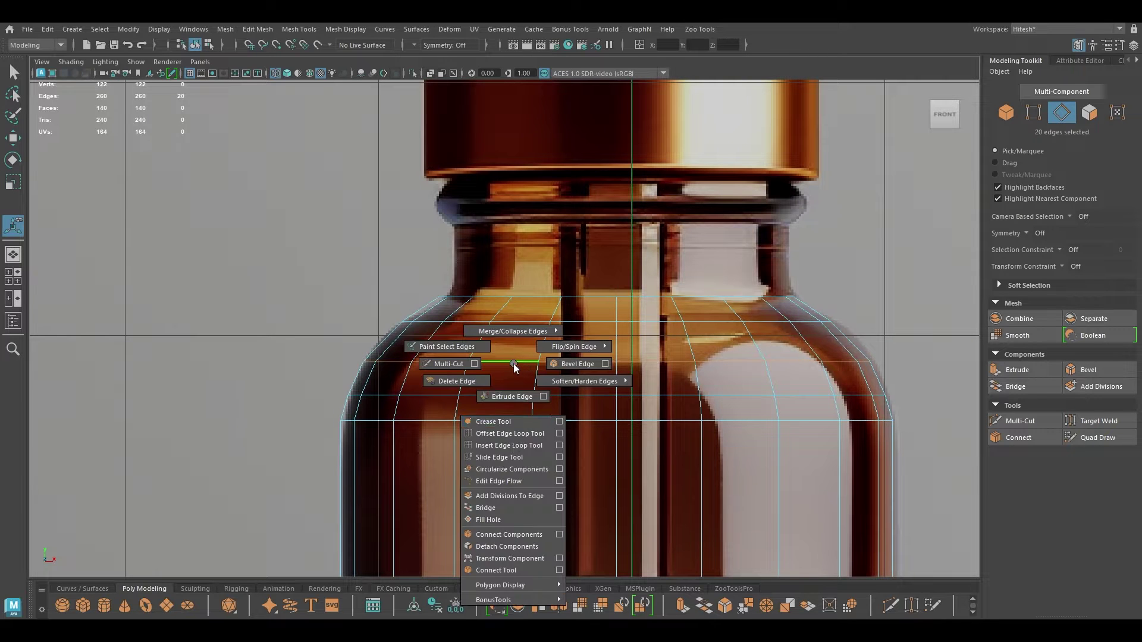
left_click(499, 481)
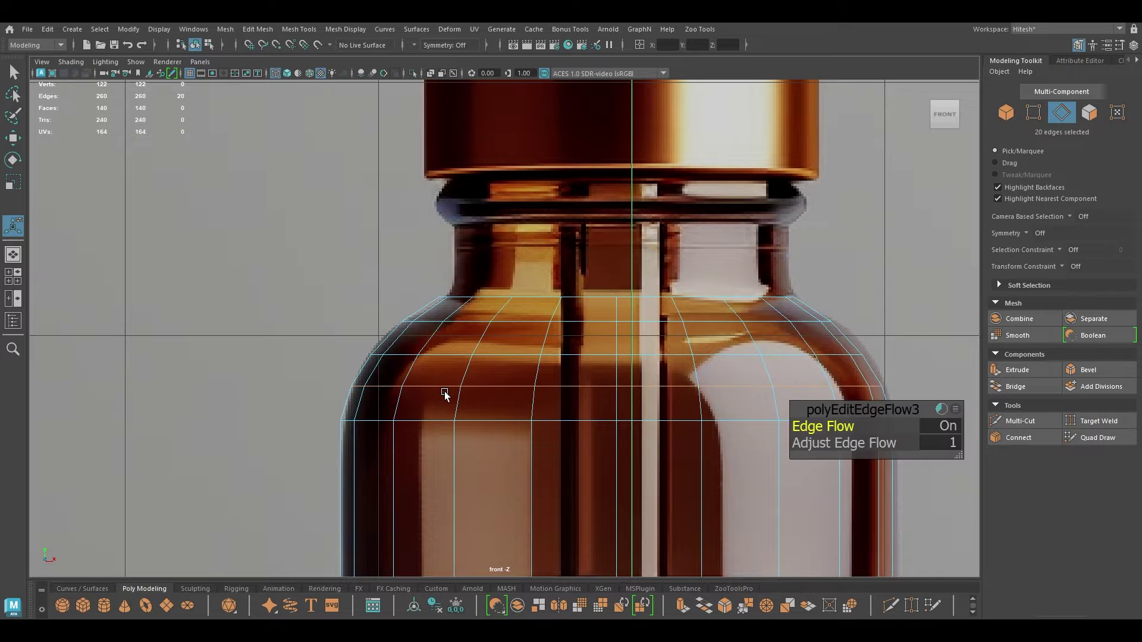
key("w")
scroll(506, 386, "down", 5)
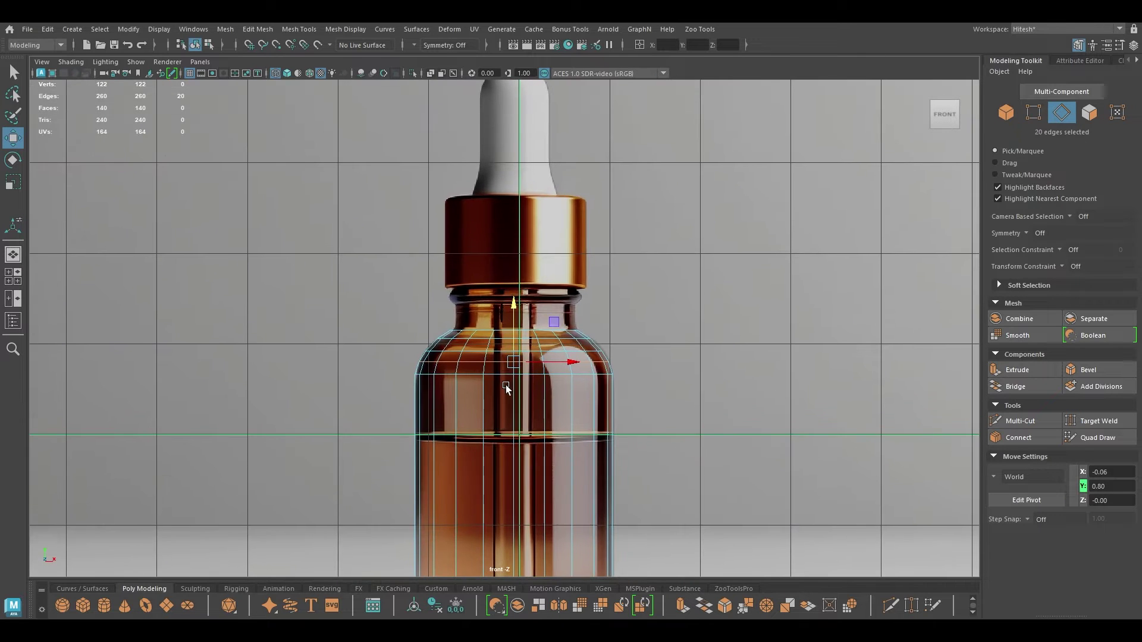
key("6")
scroll(465, 399, "up", 2)
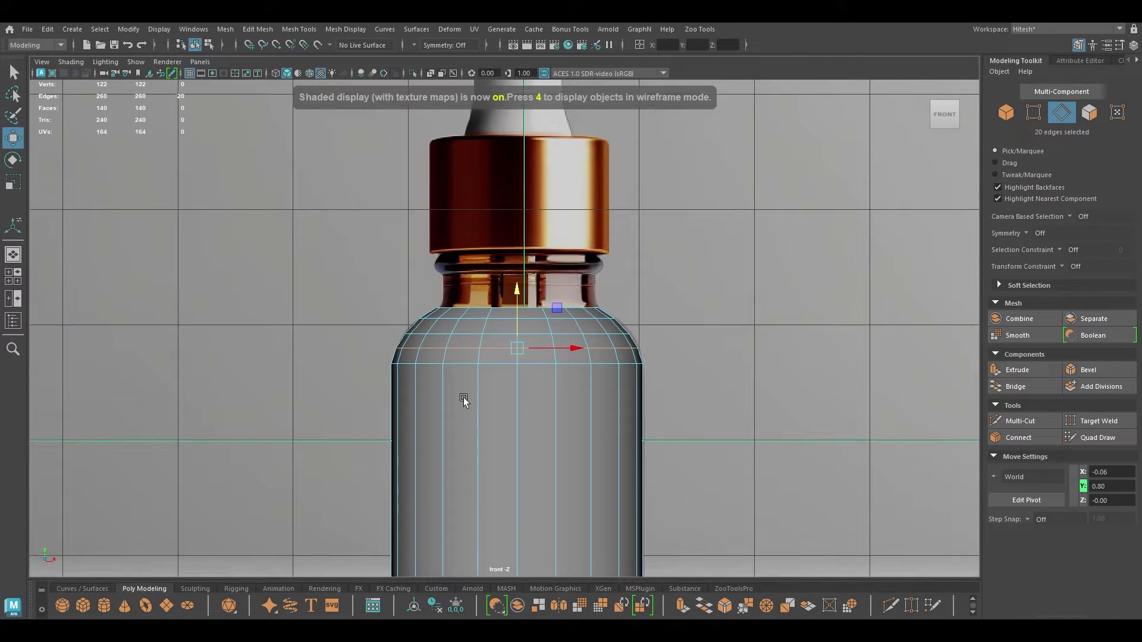
scroll(465, 400, "up", 1)
key("4")
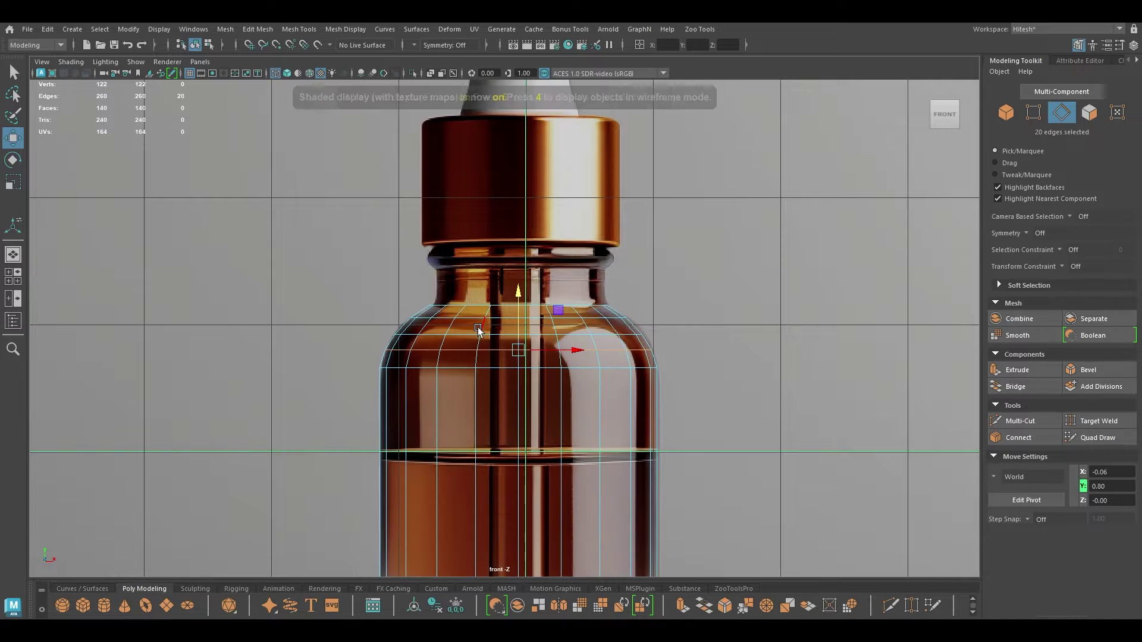
Select the bottle mesh's top cap faces at the base of the neck
scroll(471, 248, "up", 3)
right_click_drag(401, 278, 412, 292)
left_click_drag(867, 355, 904, 559)
scroll(605, 397, "up", 3)
middle_click_drag(537, 497, 518, 420, "alt")
left_click_drag(515, 411, 515, 315, "shift")
scroll(245, 355, "up", 1)
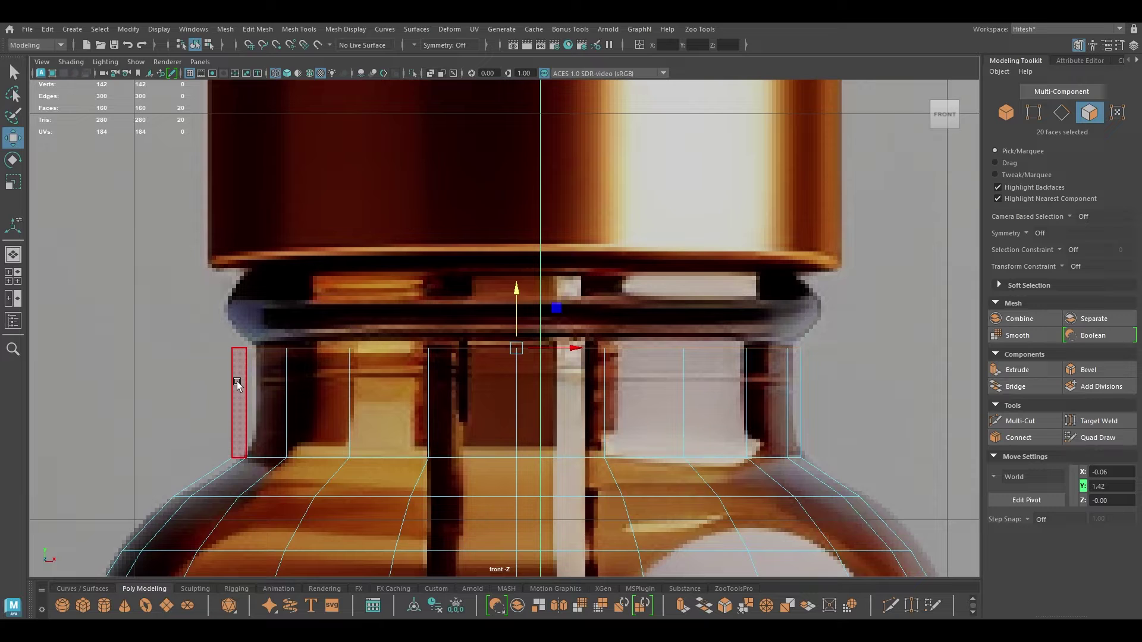
key("ctrl+z")
key("ctrl+z")
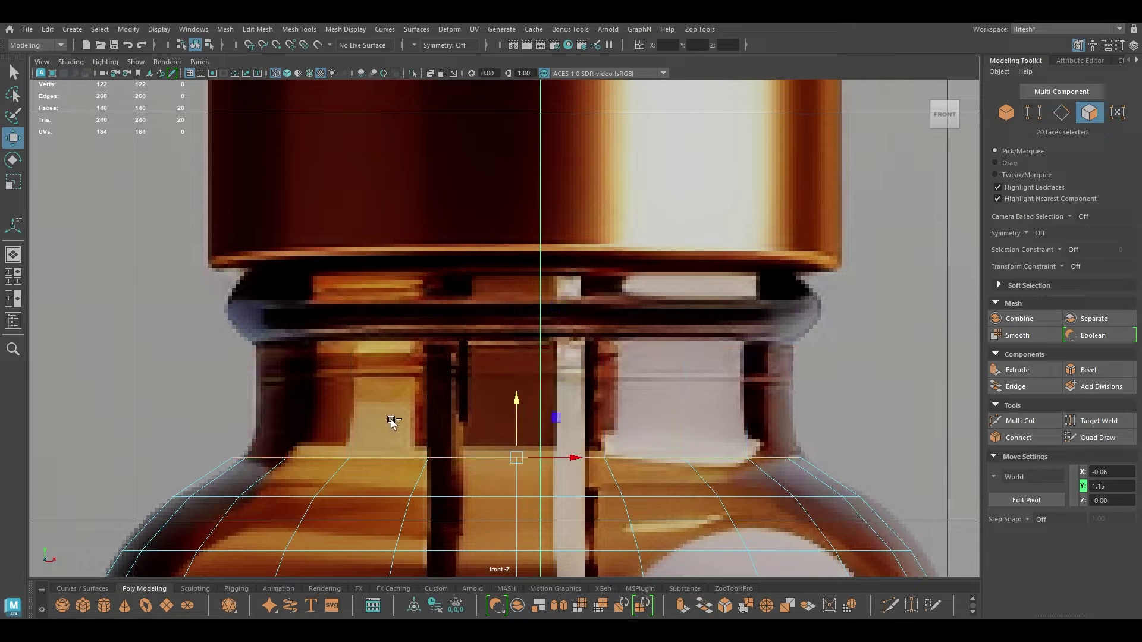
key("ctrl+z")
key("shift+comma")
Scale the top cap faces in to the neck width and extrude them up to the underside of the neck ring
key("r")
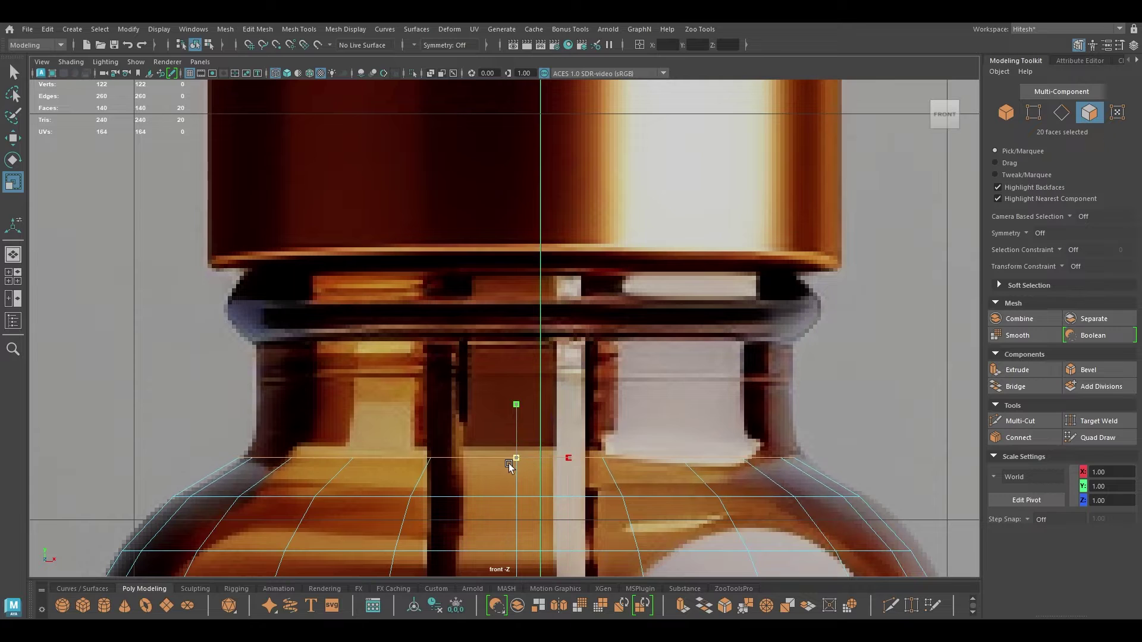
key("w")
left_click_drag(517, 407, 511, 292, "shift")
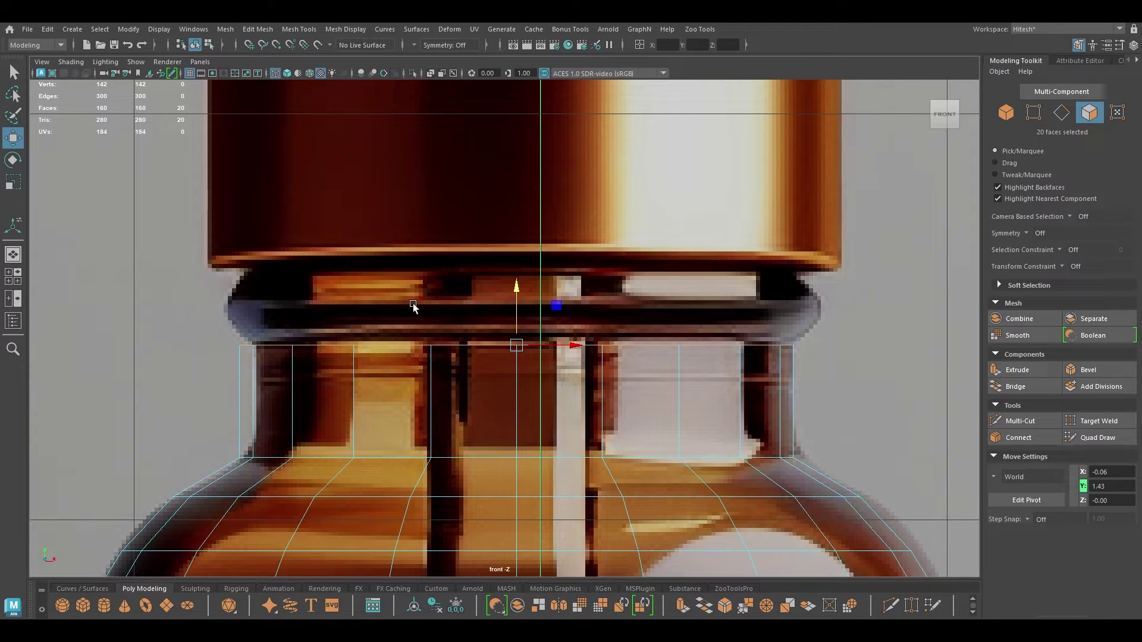
Extrude the top cap faces through the neck ring's height, and once more up inside the cap to about Y 2.16
left_click_drag(517, 289, 515, 208, "shift")
middle_click_drag(553, 288, 531, 413, "alt")
left_click_drag(493, 337, 493, 117, "shift")
scroll(474, 481, "down", 12)
middle_click_drag(499, 219, 457, 353, "alt")
scroll(474, 482, "up", 9)
scroll(488, 366, "up", 2)
Select the band of faces at the neck ring and extrude it outward with a thickness of 0.04
key("6")
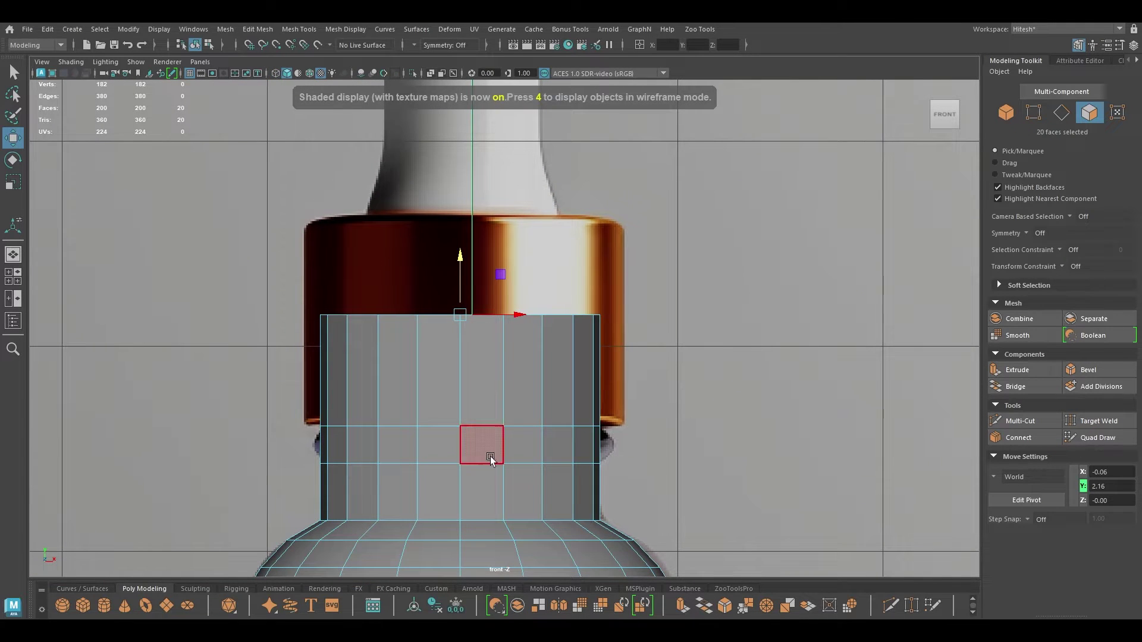
right_click_drag(669, 397, 657, 312)
left_click(556, 440)
double_click(513, 444, "shift")
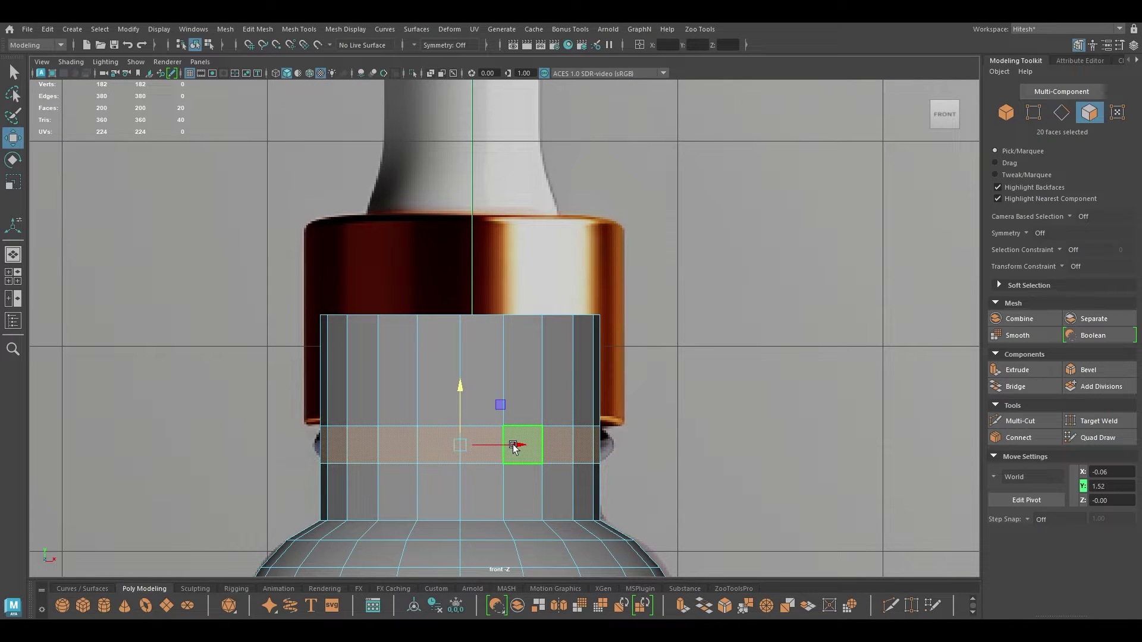
key("ctrl+e")
left_click_drag(806, 418, 816, 422)
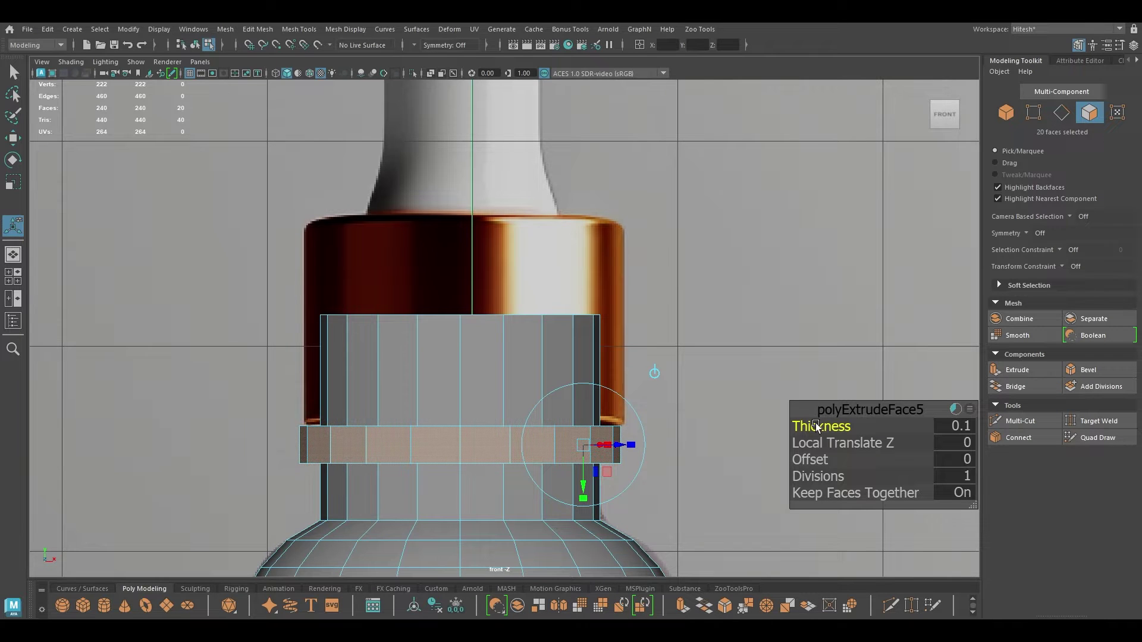
key("4")
scroll(824, 441, "up", 2)
left_click_drag(825, 429, 819, 426)
middle_click_drag(444, 417, 446, 369, "alt")
scroll(446, 369, "up", 1)
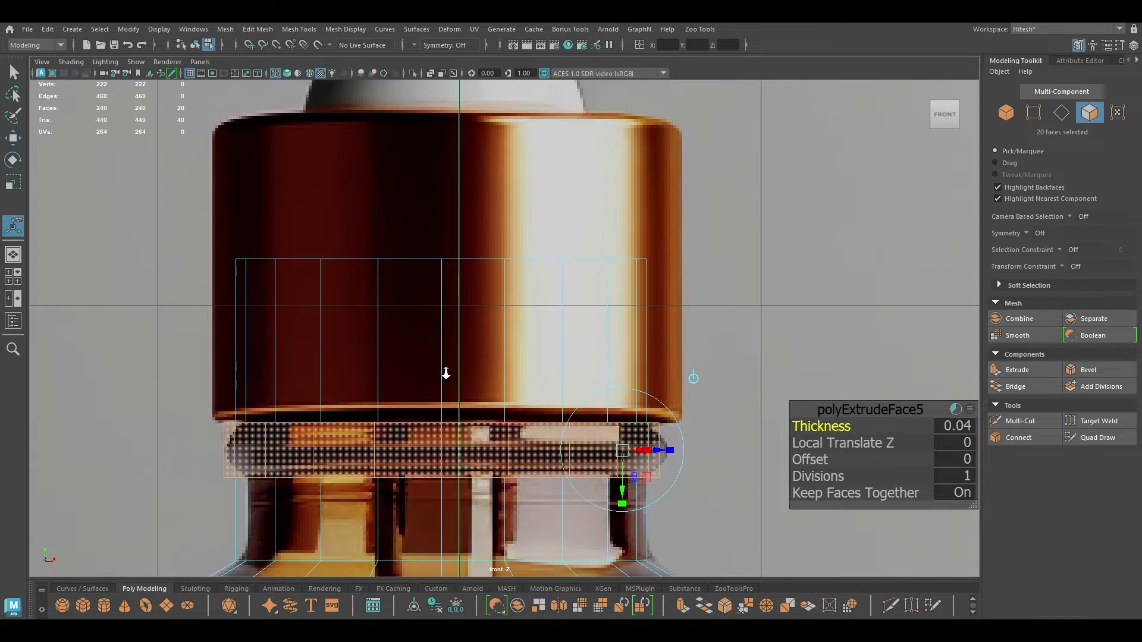
Insert an edge loop around the middle of the extruded neck ring's outer band
key("6")
mouse_move(446, 375)
left_mouse_down()
mouse_move(446, 268)
mouse_move(499, 379)
left_mouse_up()
key("space")
middle_click_drag(596, 262, 506, 297, "alt")
right_click_drag(537, 280, 512, 151)
left_click(497, 334)
key("w")
right_click_drag(498, 336, 453, 449, "ctrl")
key("space")
left_click_drag(468, 339, 468, 376)
scroll(494, 522, "up", 3)
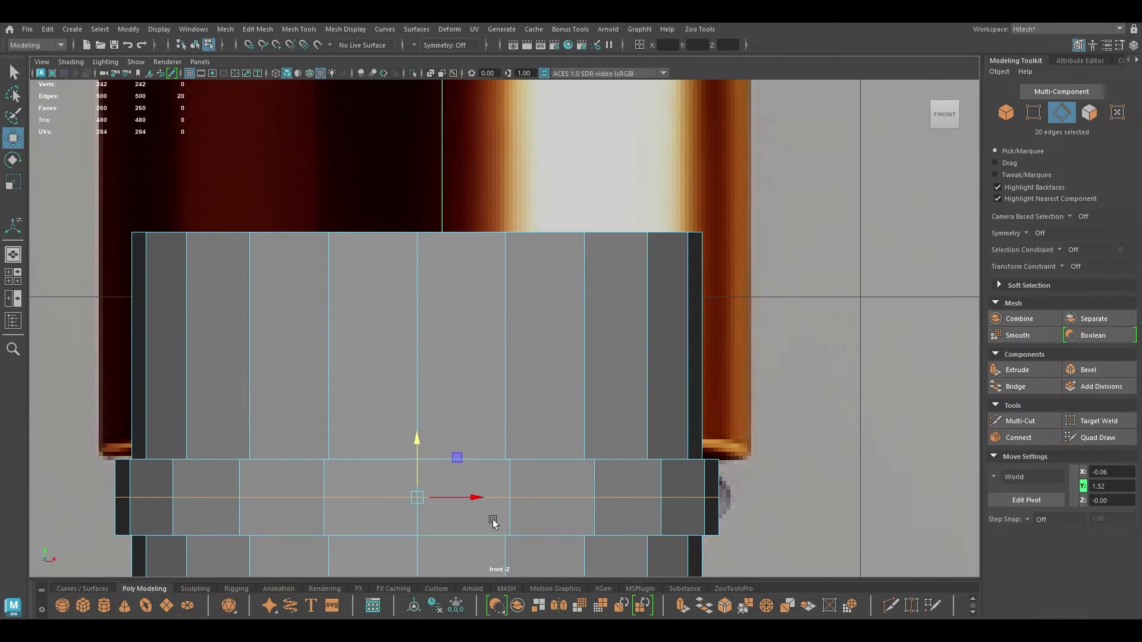
key("4")
middle_click_drag(419, 500, 485, 406, "alt")
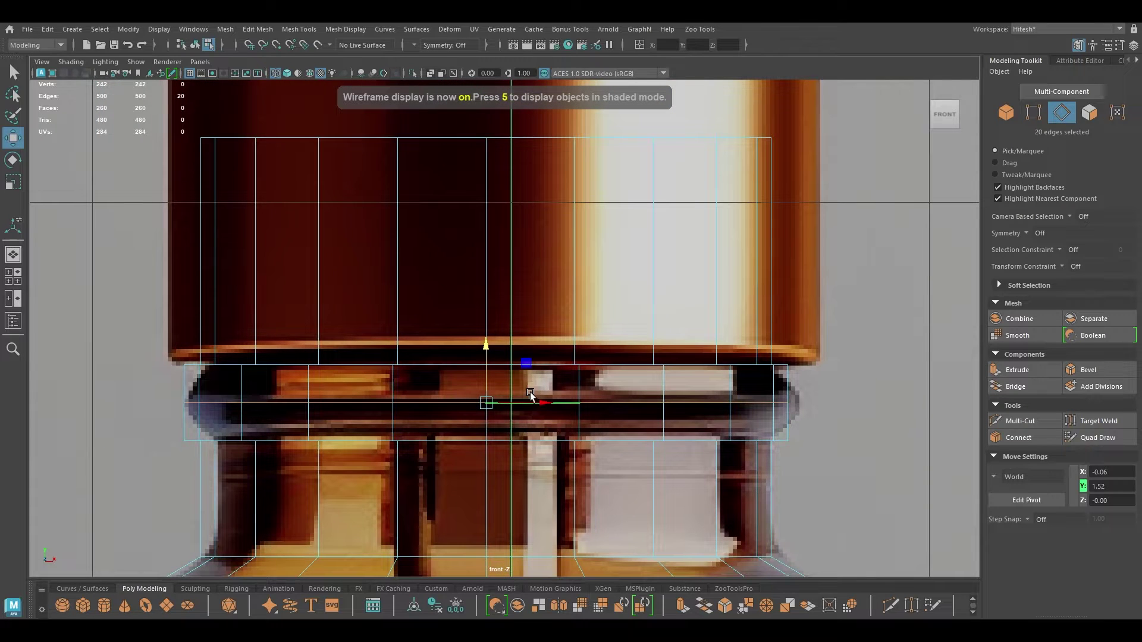
Scale the neck ring's middle edge loop outward and bevel it with 2 segments at a fraction of about 0.57
key("r")
left_click_drag(486, 407, 532, 411)
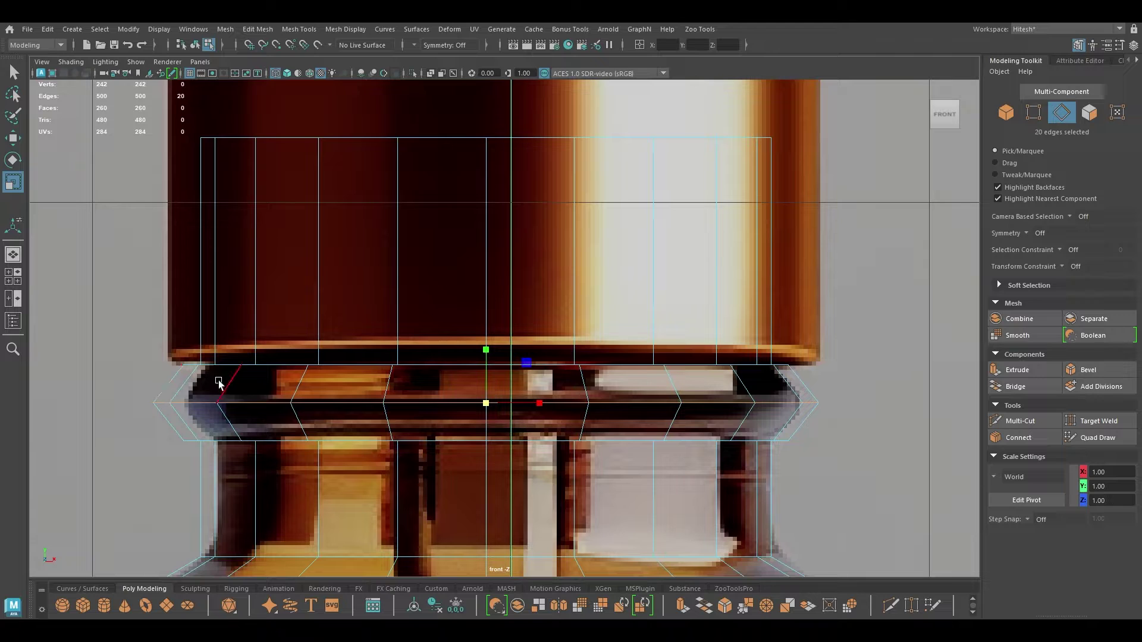
key("ctrl+b")
middle_click_drag(771, 437, 821, 426)
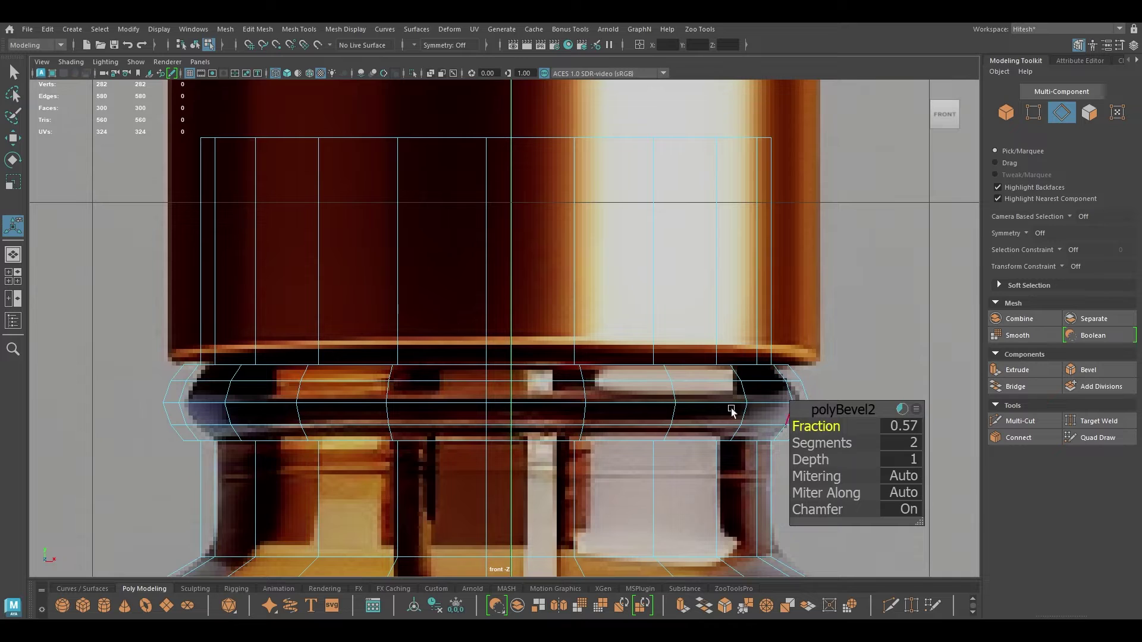
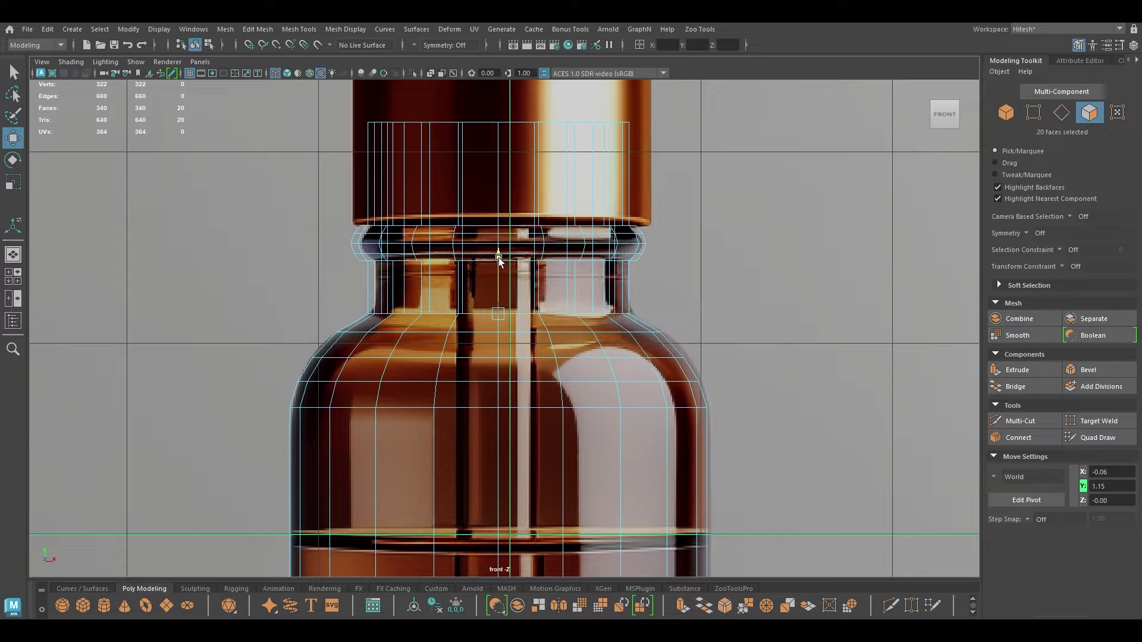
Extrude the inner neck faces down to the base of the shoulder and scale them out to just inside the body wall
middle_click_drag(499, 257, 500, 326, "shift")
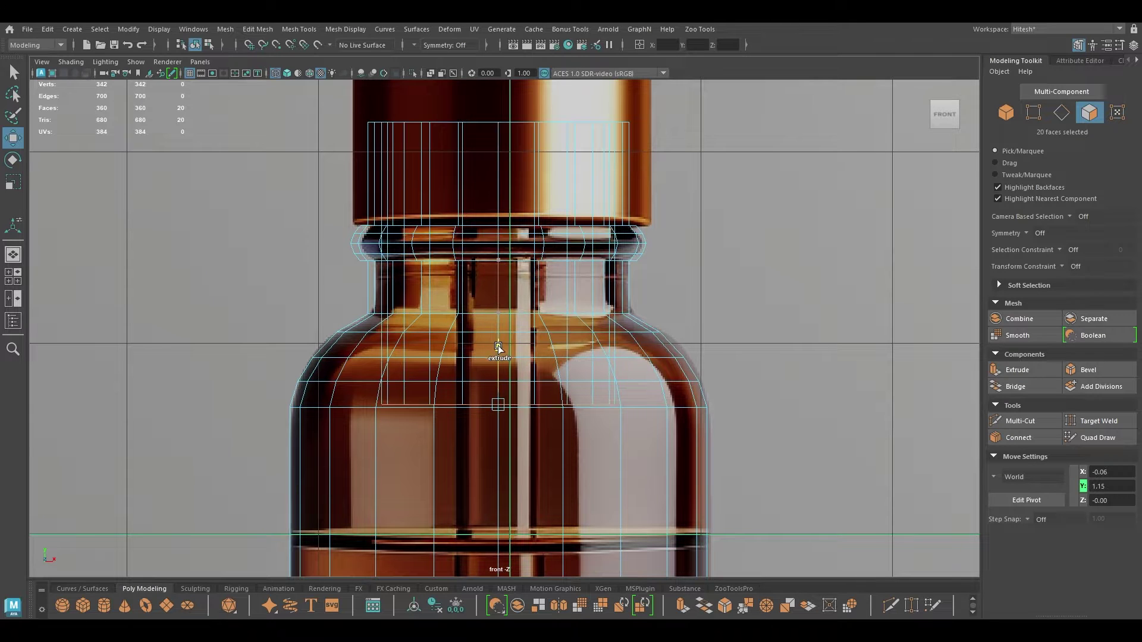
key("r")
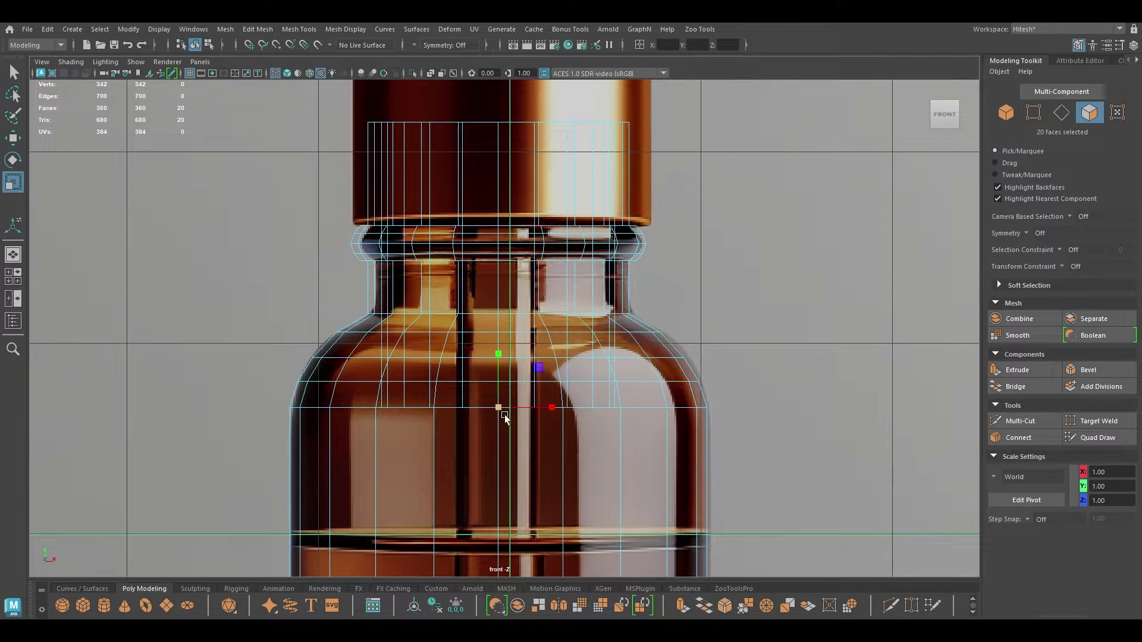
left_click_drag(501, 411, 588, 412)
middle_click_drag(589, 414, 616, 418)
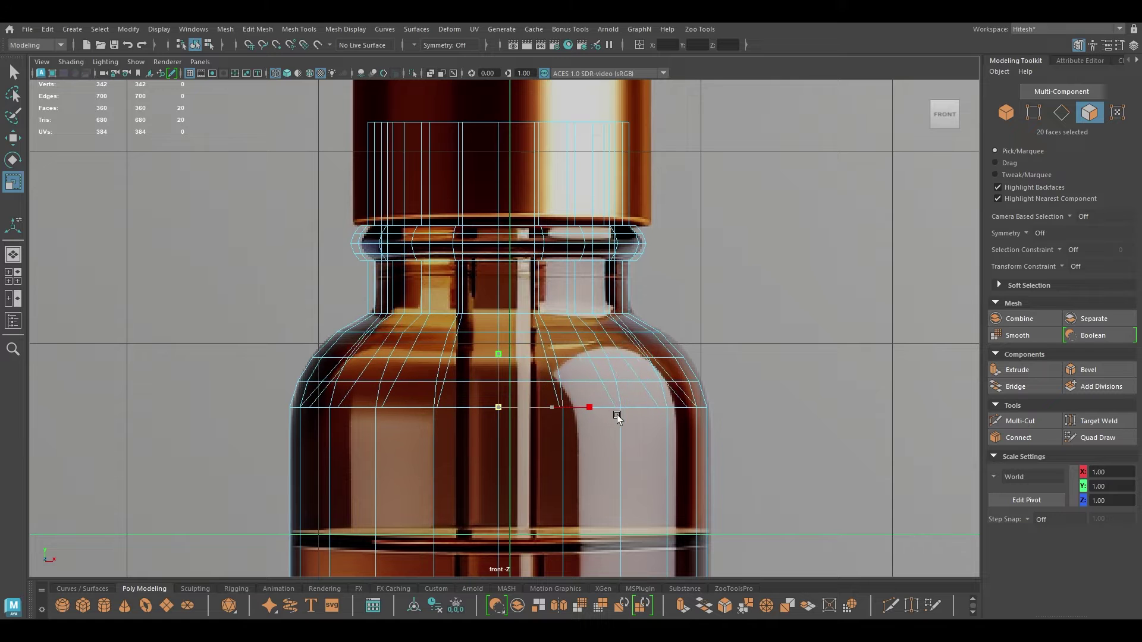
Extrude the inner faces straight down to the bottle's bottom, at about Y -2.61
key("w")
scroll(528, 387, "down", 5)
middle_click_drag(528, 386, 506, 265, "alt")
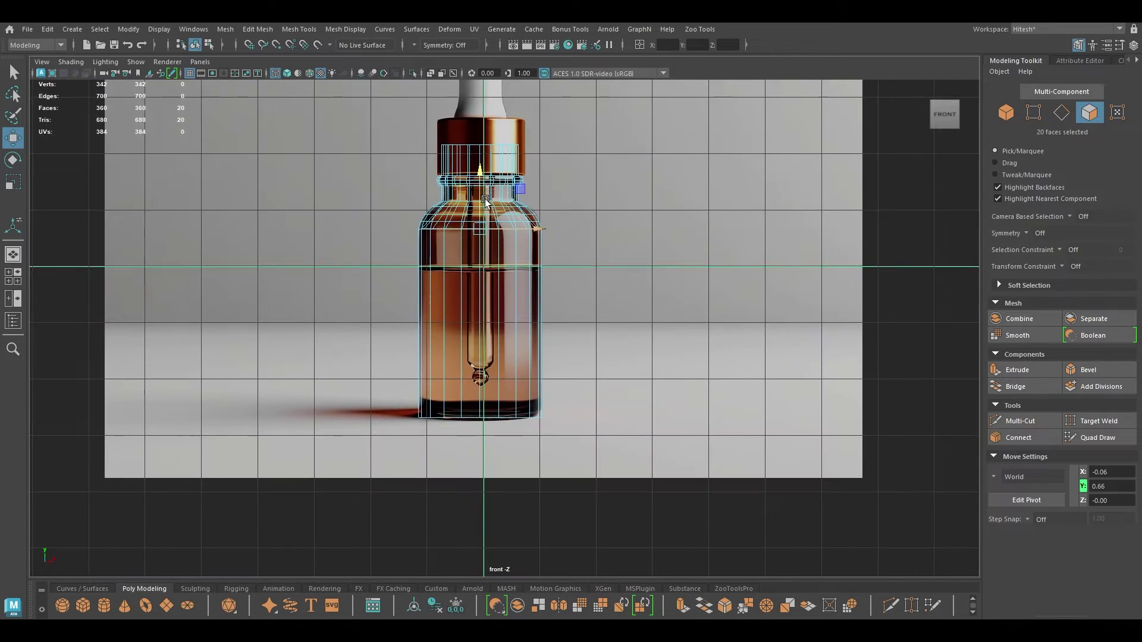
scroll(501, 196, "up", 1)
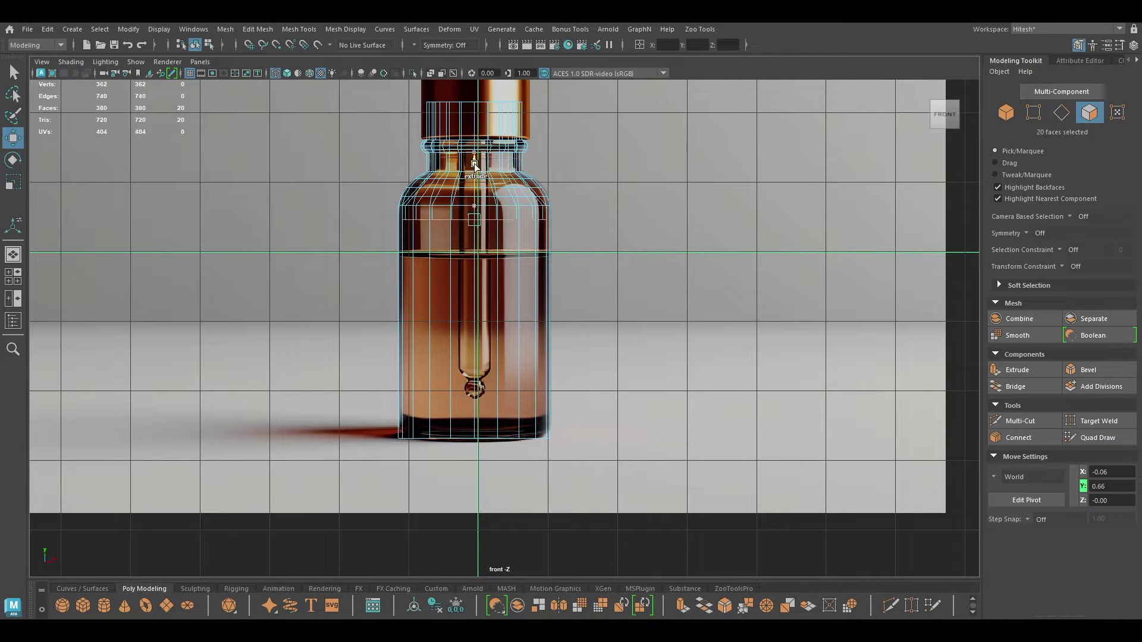
left_click_drag(474, 166, 498, 369)
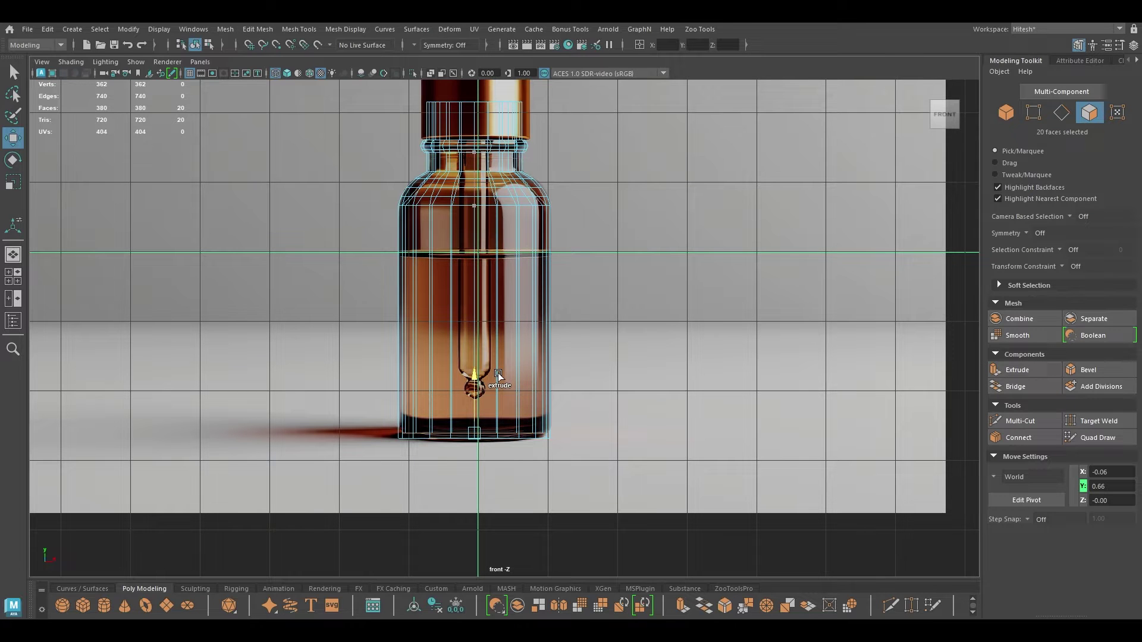
Insert an edge loop around the middle of the inner wall's sloped shoulder section
middle_click_drag(483, 179, 500, 342, "alt")
scroll(321, 444, "up", 9)
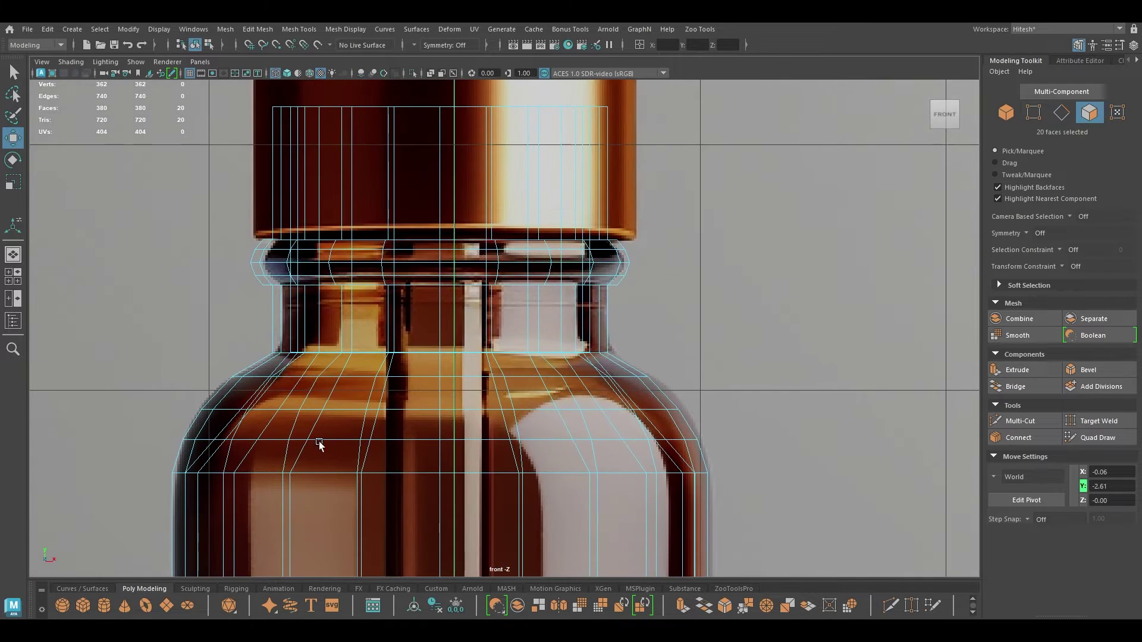
middle_click_drag(333, 452, 446, 327, "alt")
scroll(262, 295, "up", 1)
middle_click_drag(262, 295, 363, 289, "alt")
key("F10")
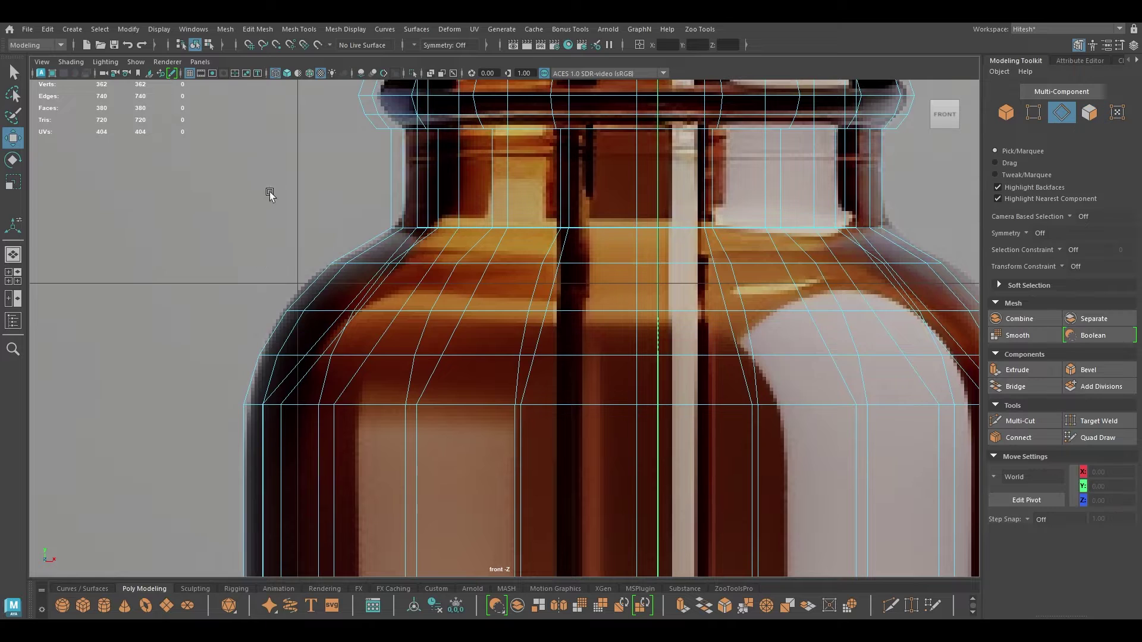
left_click(353, 295)
right_click_drag(354, 298, 445, 380, "ctrl")
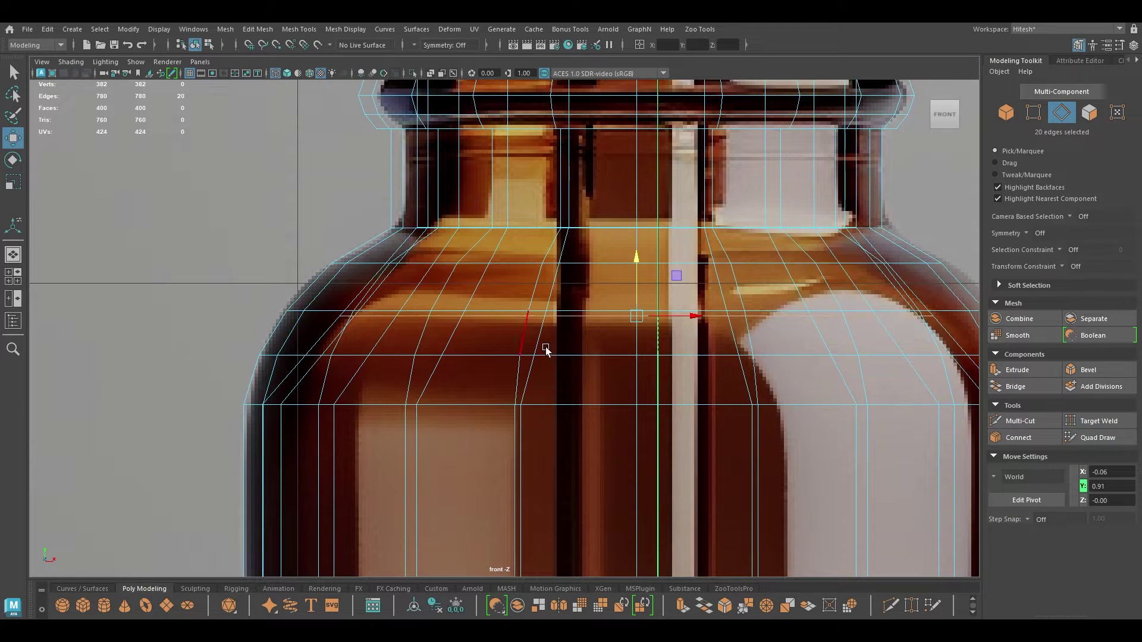
Scale the new inner shoulder loop outward, raise it slightly level with the outer loop, and bevel it
key("r")
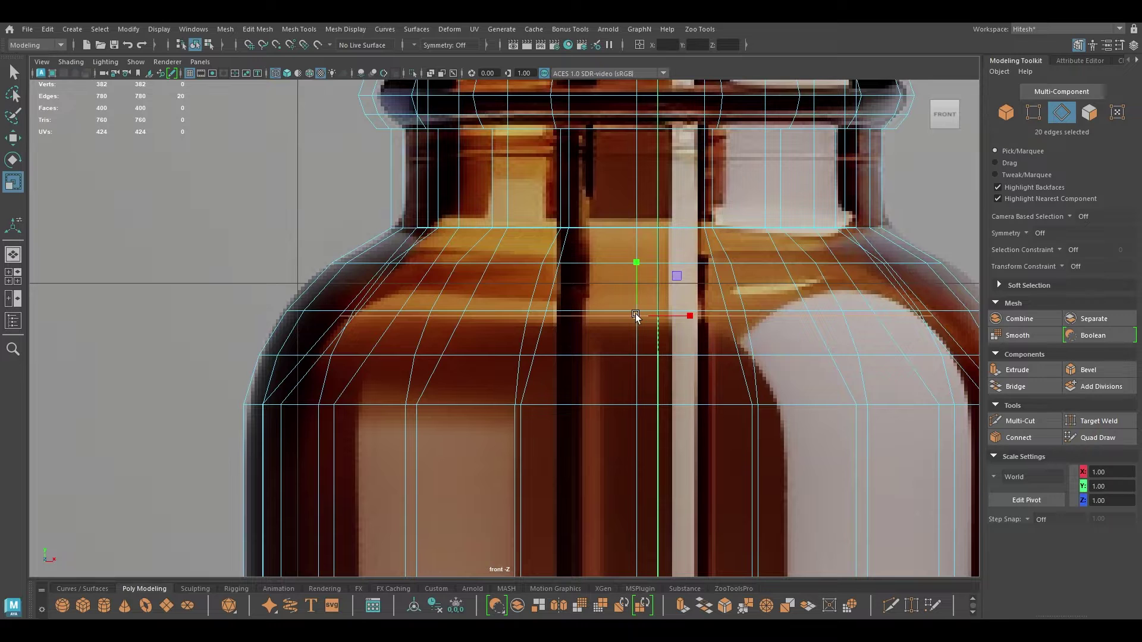
left_click_drag(681, 320, 692, 323)
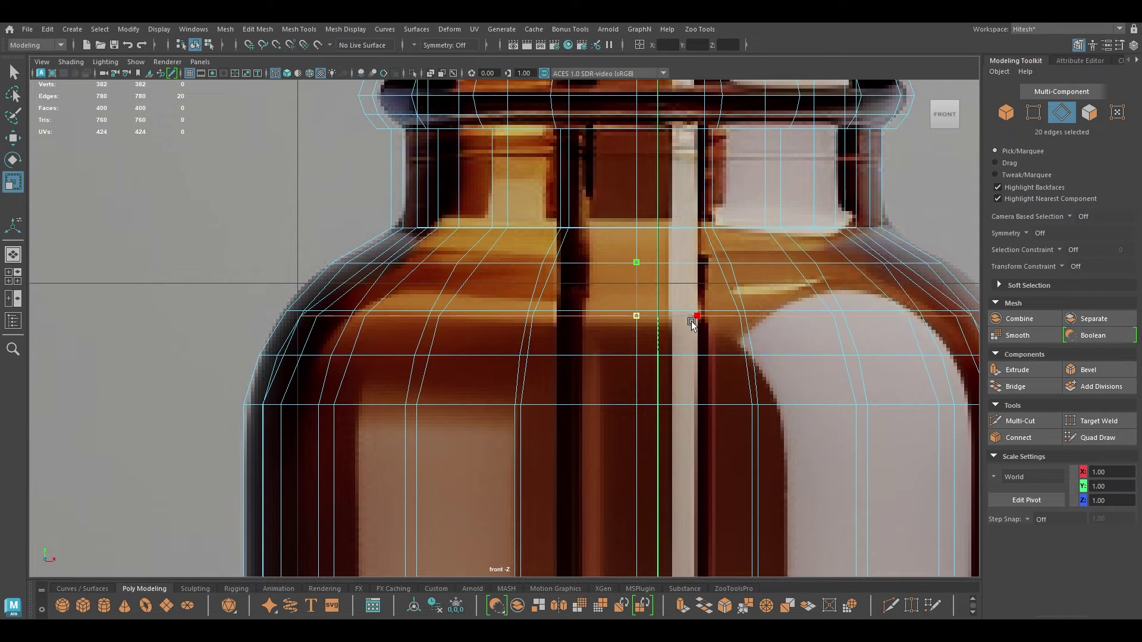
left_click_drag(640, 262, 633, 248)
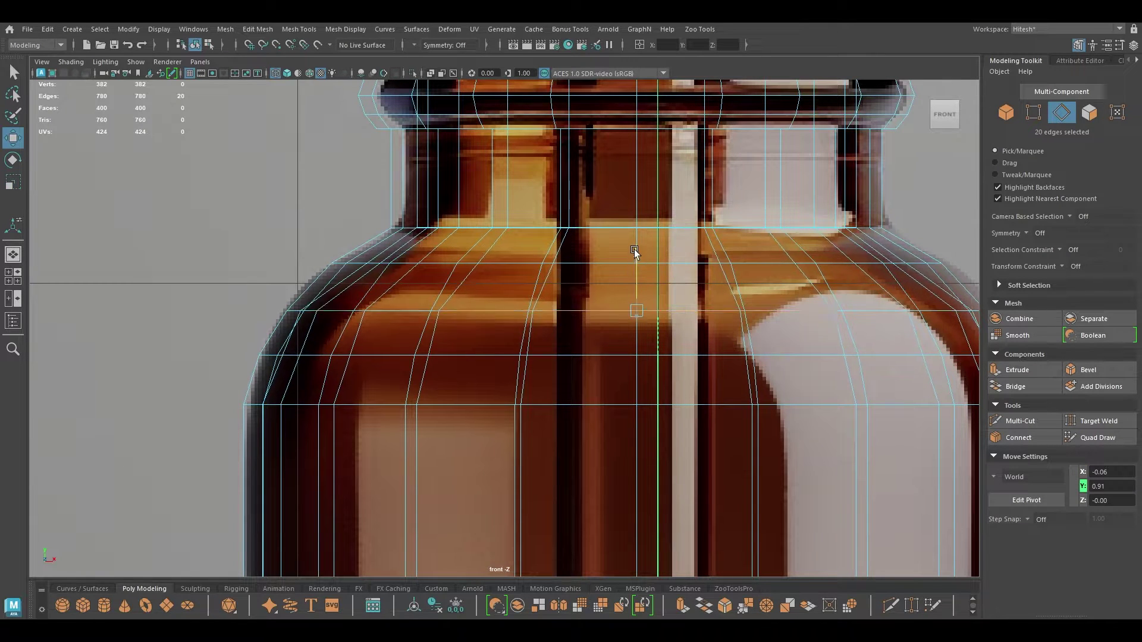
key("r")
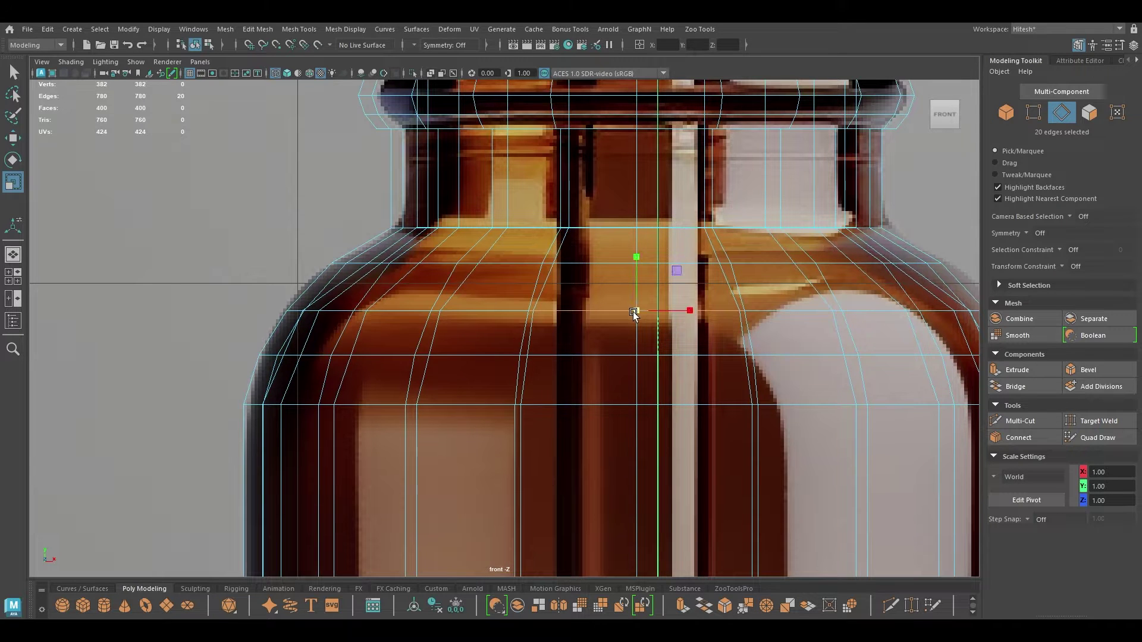
key("ctrl+b")
left_click_drag(811, 427, 859, 446)
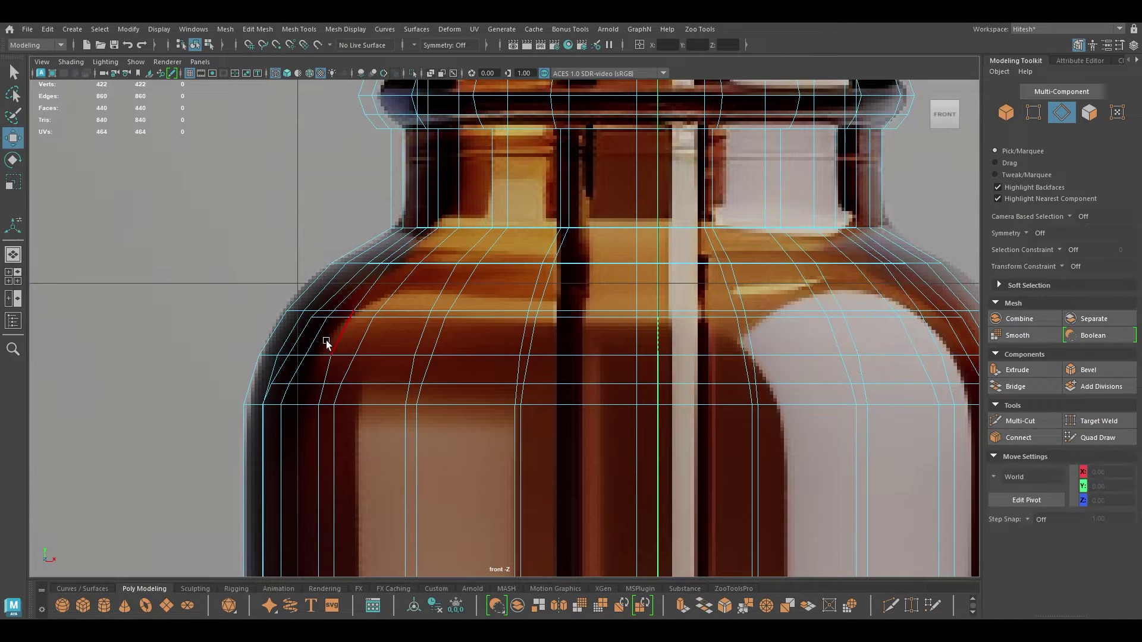
Scale the middle inner shoulder edge loop outward to follow the outer wall's curve
double_click(385, 355)
key("r")
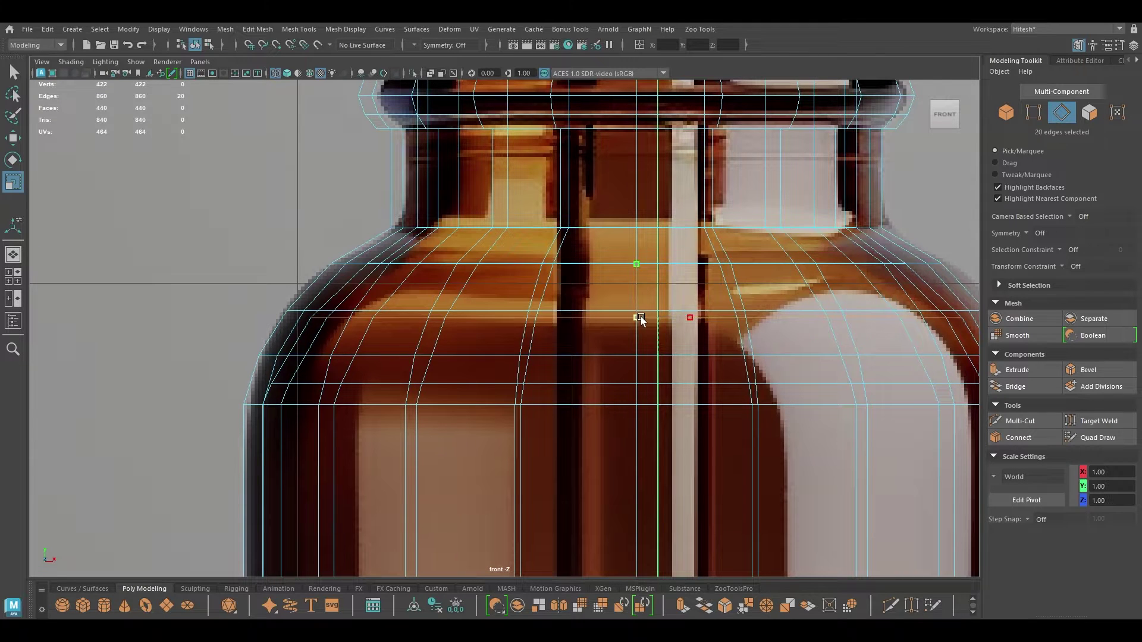
left_click_drag(640, 318, 651, 320)
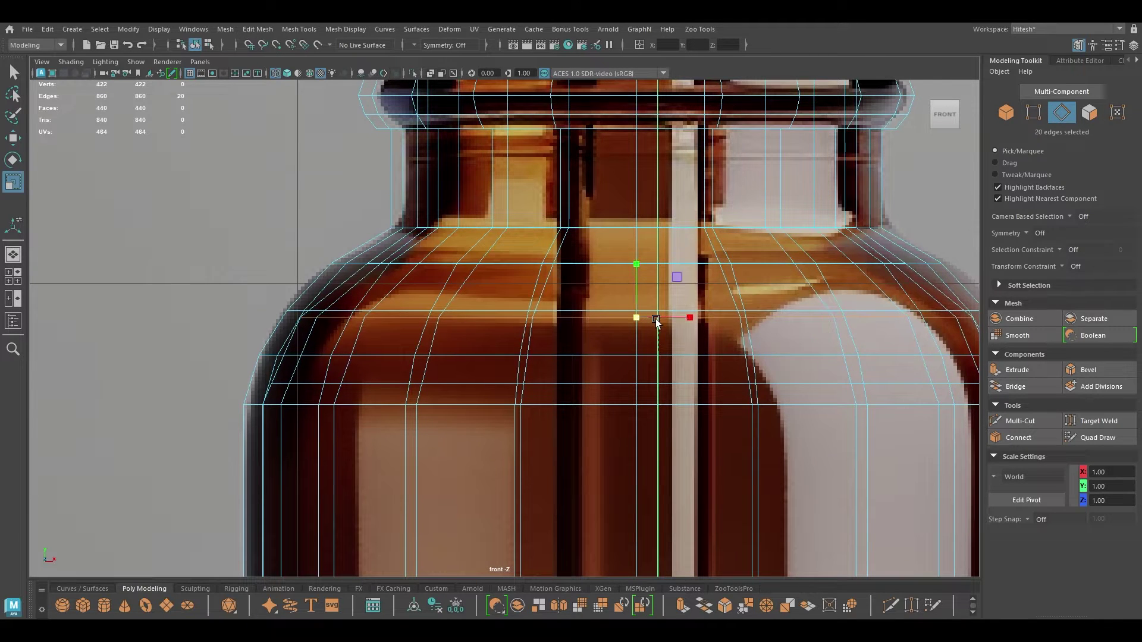
Scale the upper inner shoulder edge loop outward toward the outer wall, and adjust the lower inner loop's size to match
key("space")
left_click_drag(405, 274, 415, 221)
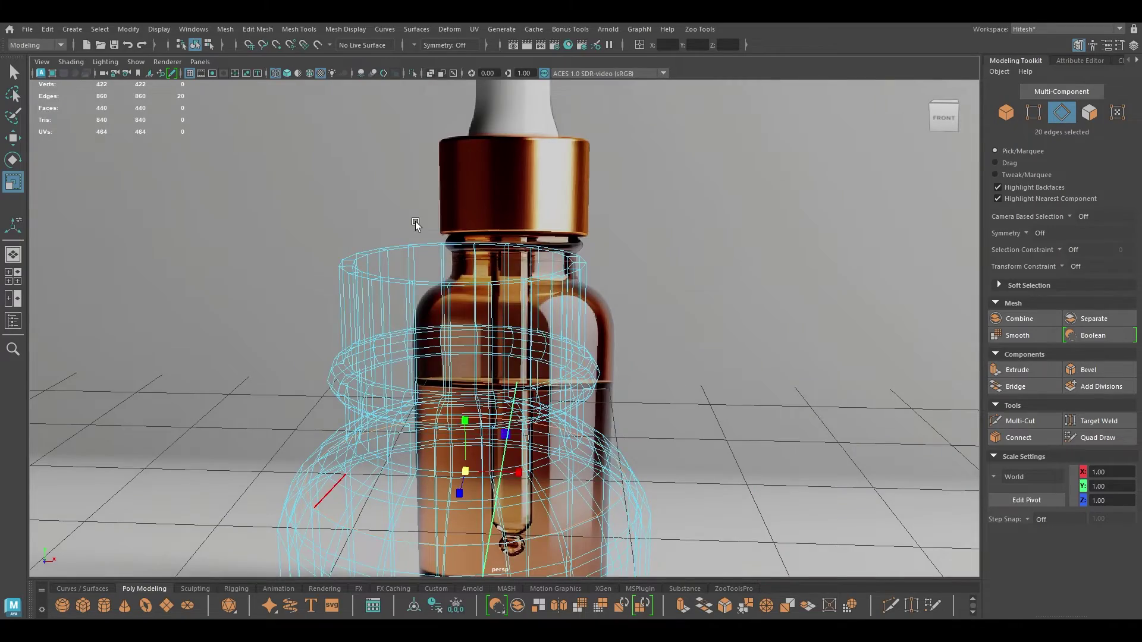
key("5")
mouse_move(477, 339)
left_mouse_down("alt")
mouse_move(400, 387)
mouse_move(393, 487)
mouse_move(443, 422)
left_mouse_up("alt")
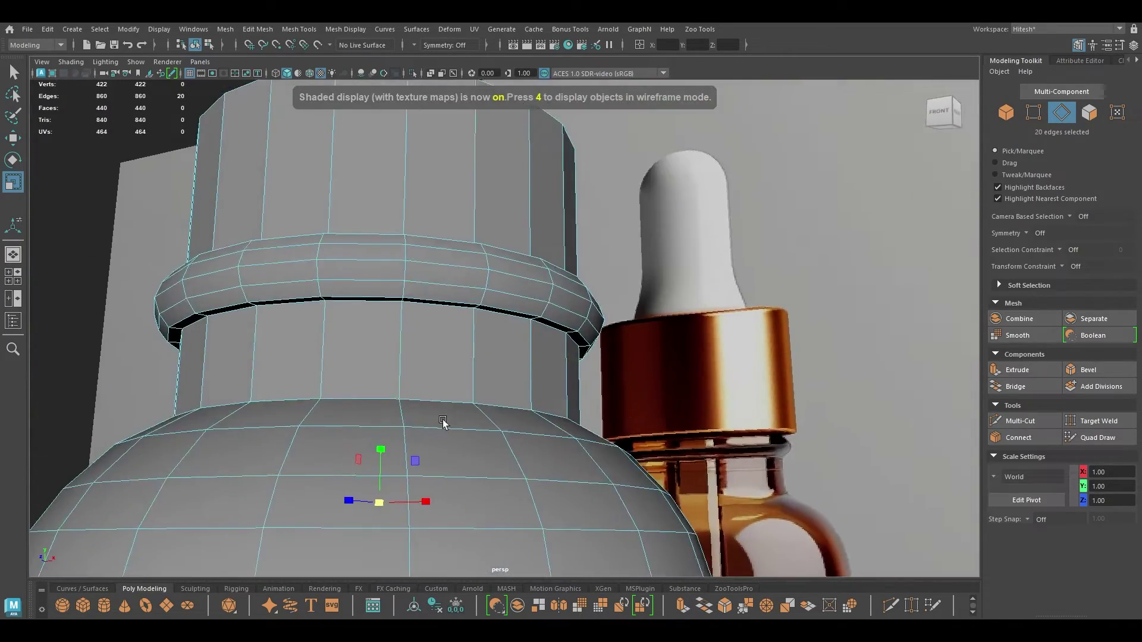
middle_click_drag(442, 422, 479, 337, "alt")
right_click_drag(479, 336, 506, 495, "alt")
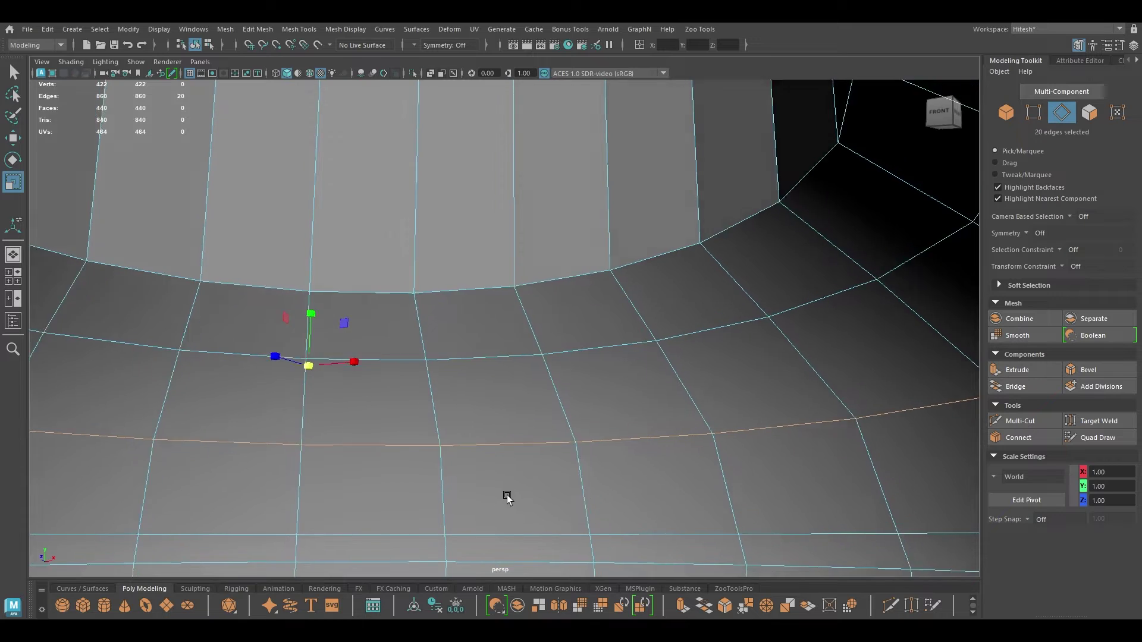
left_click_drag(506, 495, 514, 475, "alt")
double_click(586, 360)
key("space")
left_click_drag(587, 360, 586, 383)
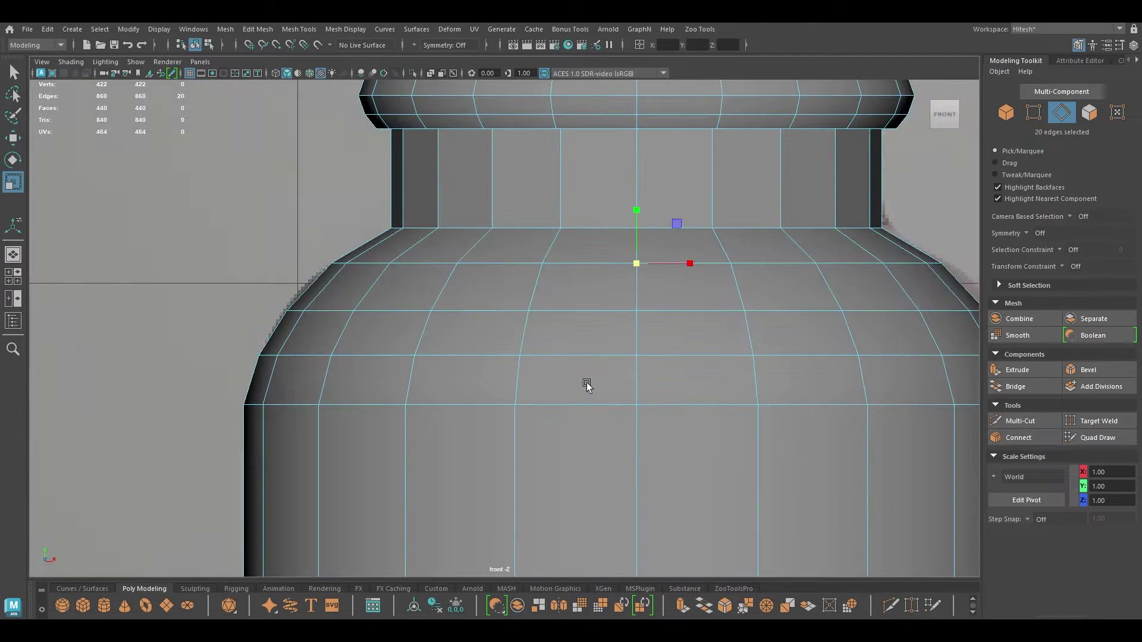
key("4")
right_click_drag(527, 319, 683, 294, "alt")
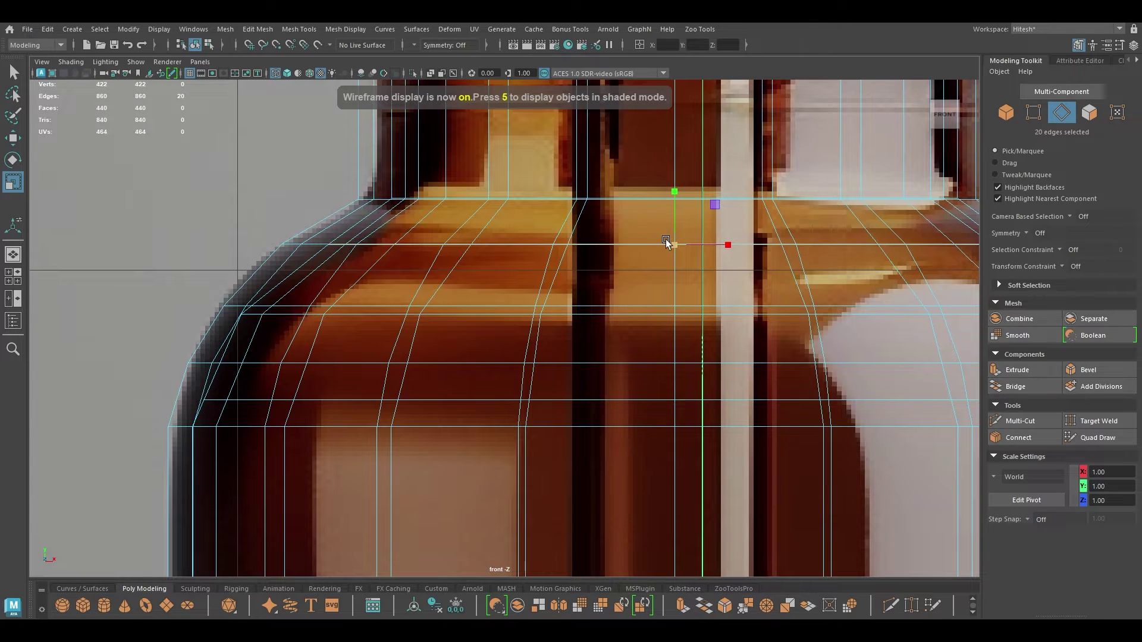
left_click_drag(665, 239, 711, 254)
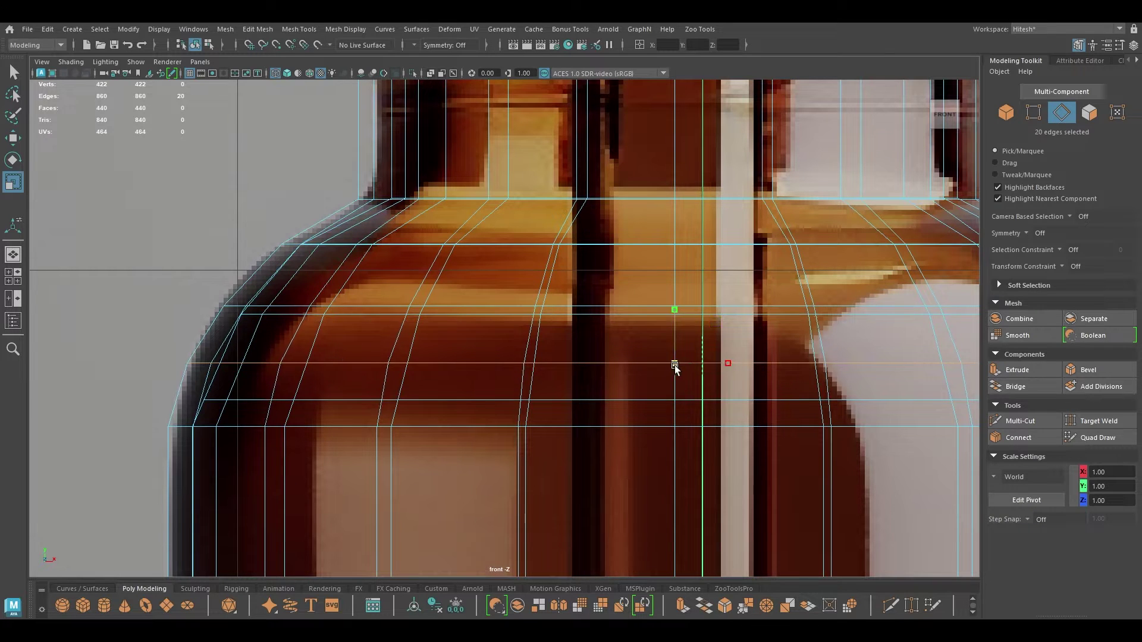
left_click_drag(674, 364, 684, 400)
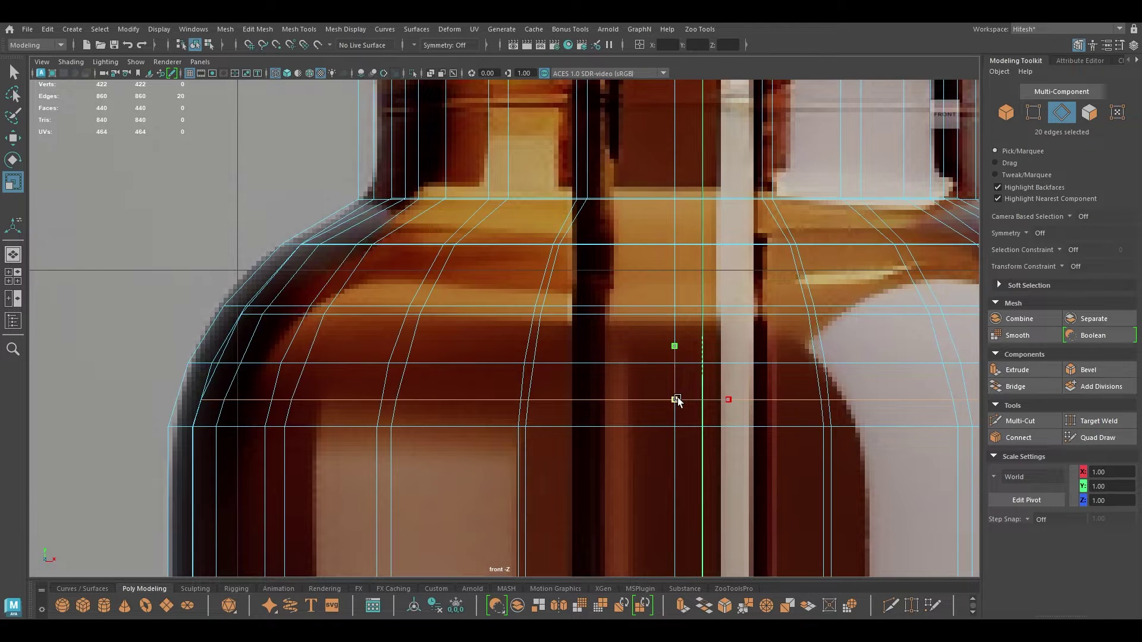
Examine the bottle's shoulder, neck ring and open rim in shaded perspective view
key("6")
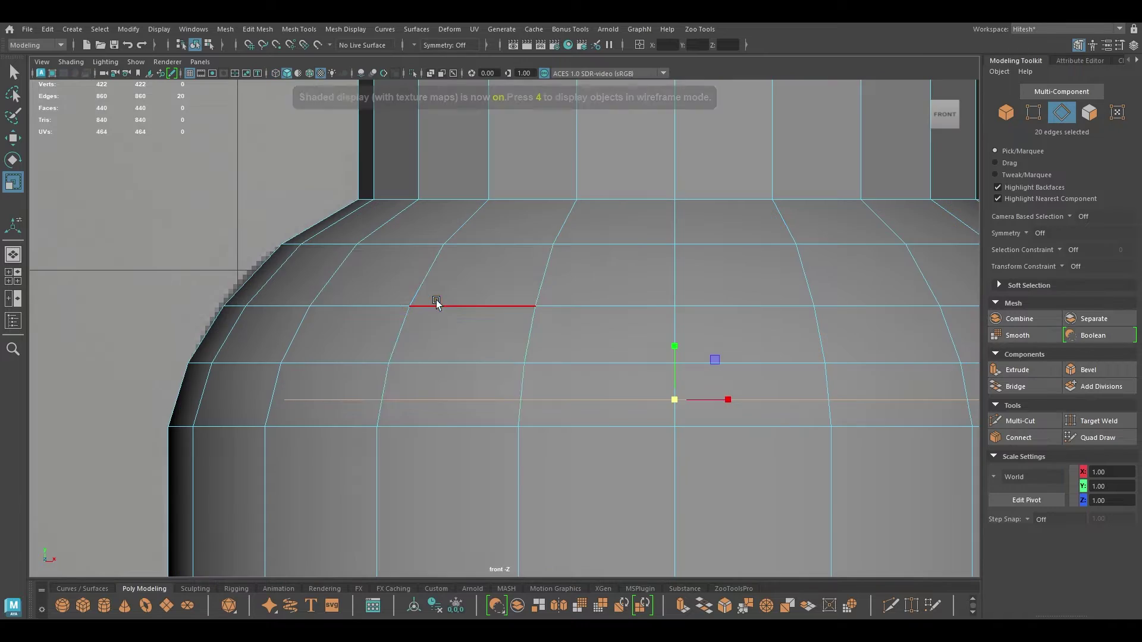
key("space")
mouse_move(437, 301)
left_mouse_down()
mouse_move(459, 243)
mouse_move(446, 296)
mouse_move(502, 473)
left_mouse_up()
scroll(451, 275, "down", 2)
middle_click_drag(502, 474, 517, 306, "alt")
scroll(529, 321, "down", 2)
left_click_drag(529, 321, 438, 171, "alt")
scroll(399, 305, "down", 7)
left_click_drag(398, 306, 383, 323, "alt")
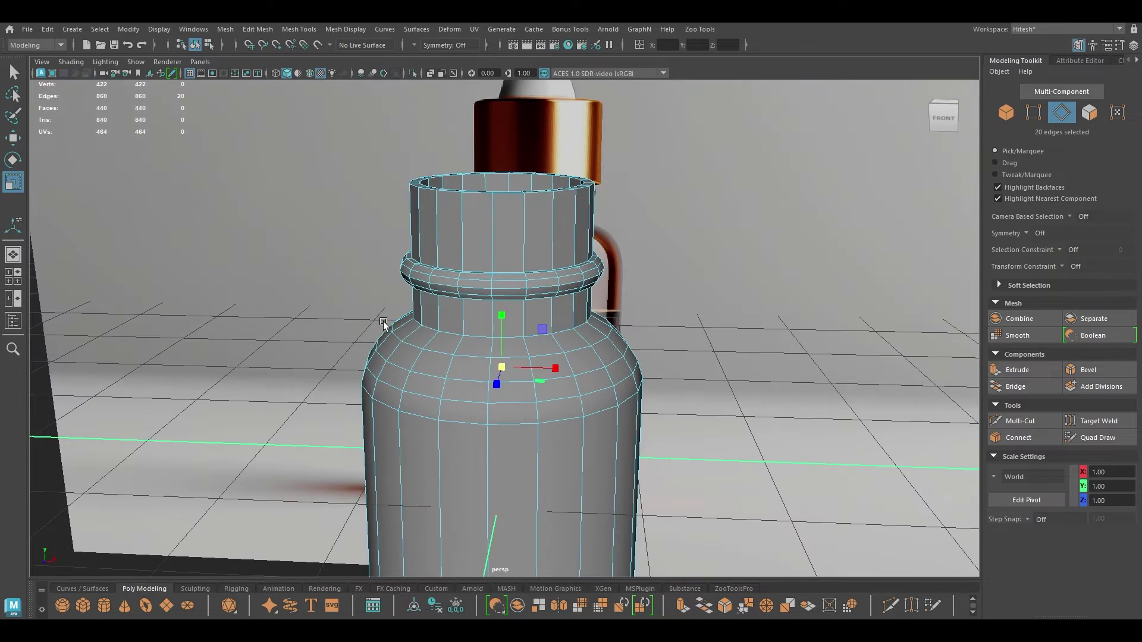
Select the whole bottle, check its smooth mesh preview, and return it to the unsmoothed display
right_click_drag(620, 277, 748, 234)
left_click(582, 373)
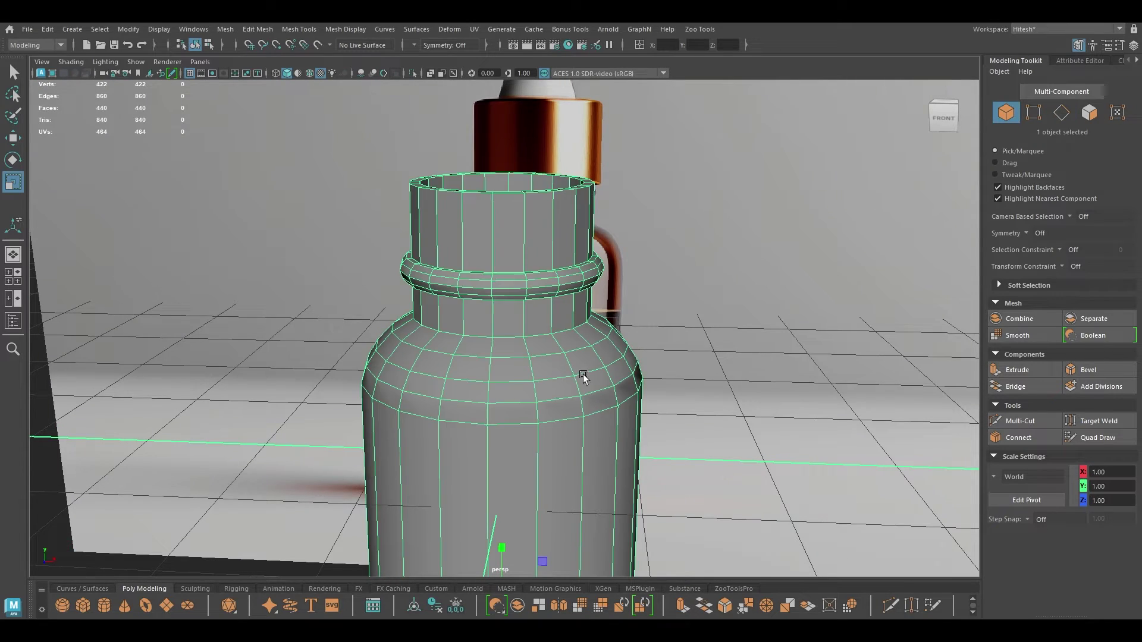
key("3")
left_click(689, 331)
left_click_drag(689, 332, 507, 270, "alt")
scroll(462, 270, "down", 6)
left_click(523, 353)
key("1")
Bevel the outer and inner edge loops around the bottle's bottom with a narrow fraction
middle_click_drag(507, 270, 468, 116, "alt")
scroll(491, 312, "up", 4)
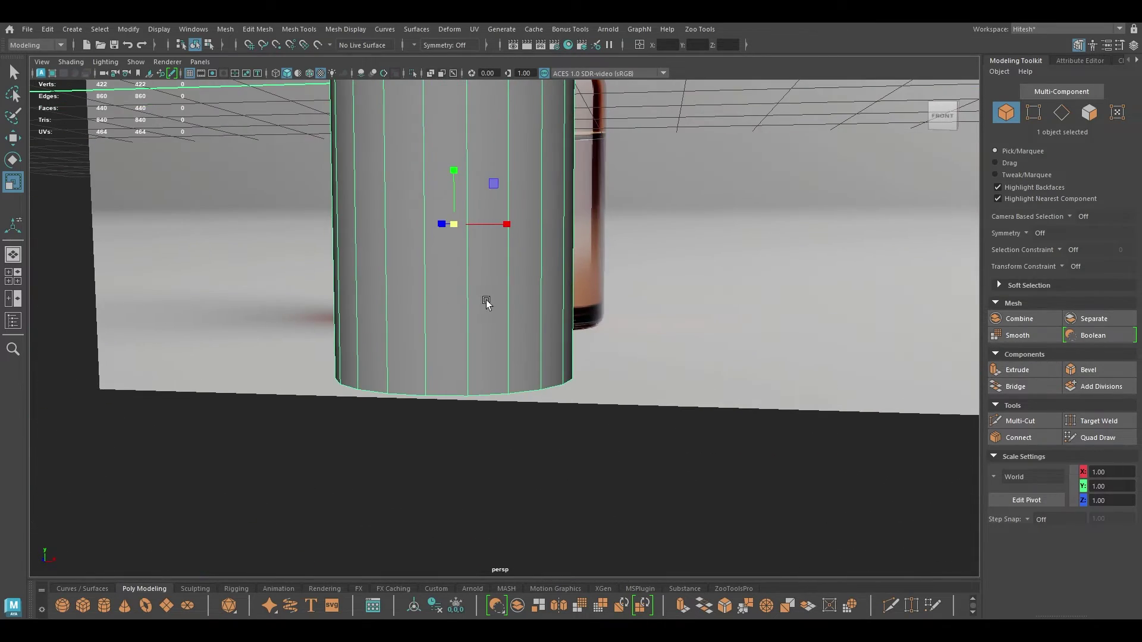
left_click_drag(471, 258, 458, 225, "alt")
right_click_drag(458, 224, 448, 117)
double_click(440, 171)
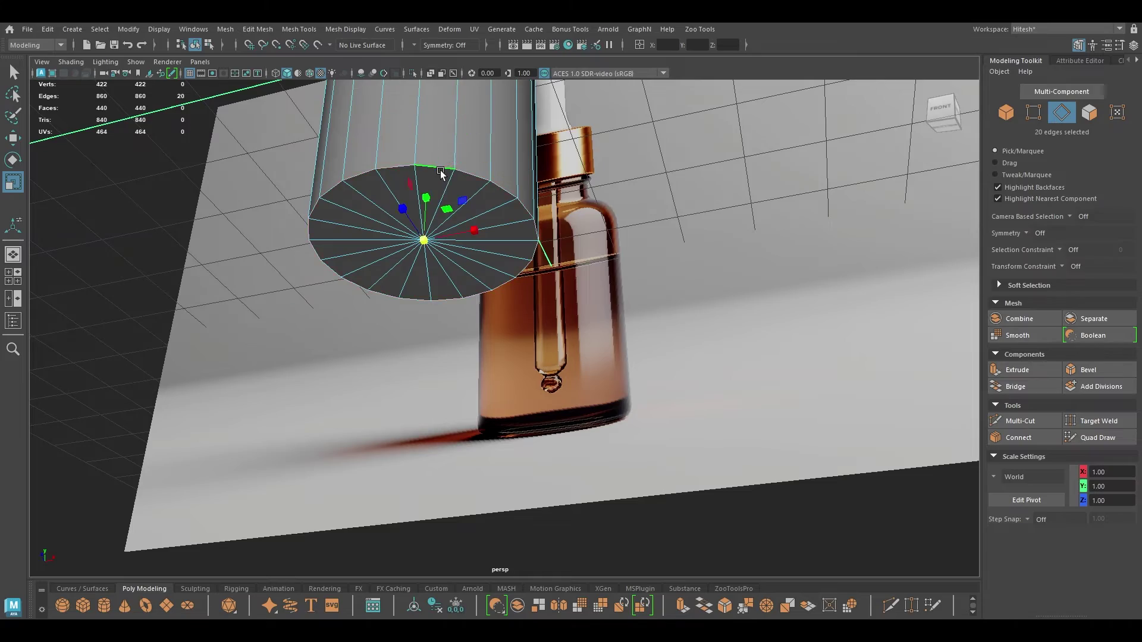
left_click_drag(479, 178, 467, 322, "alt")
middle_click_drag(467, 321, 476, 104, "alt")
scroll(435, 292, "up", 2)
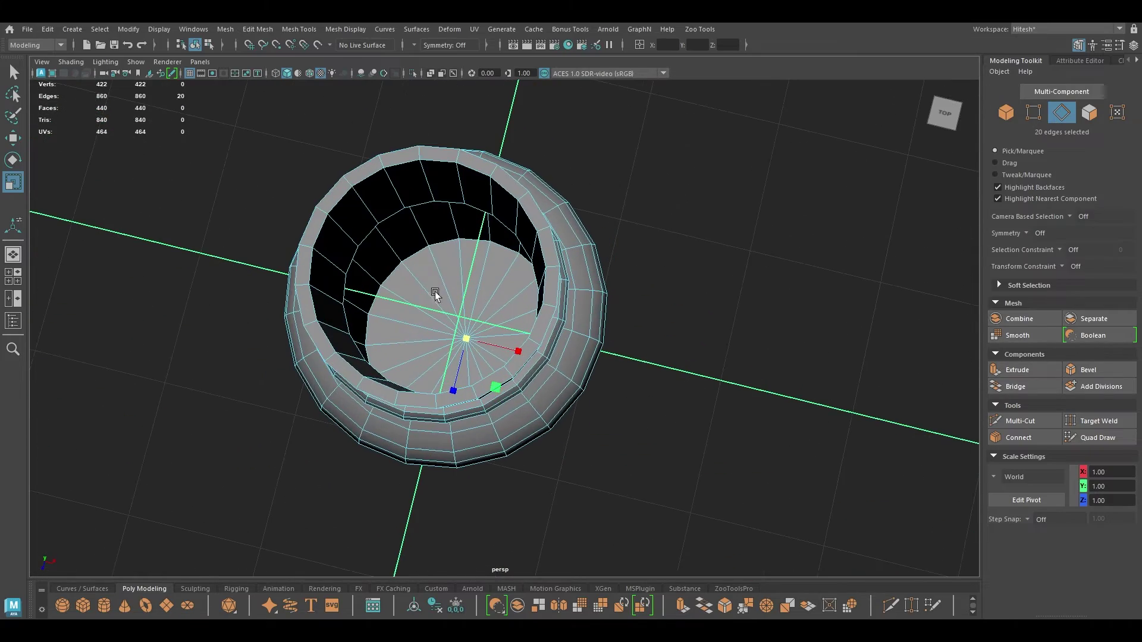
double_click(436, 237, "shift")
left_click_drag(445, 253, 512, 270, "alt")
key("ctrl+b")
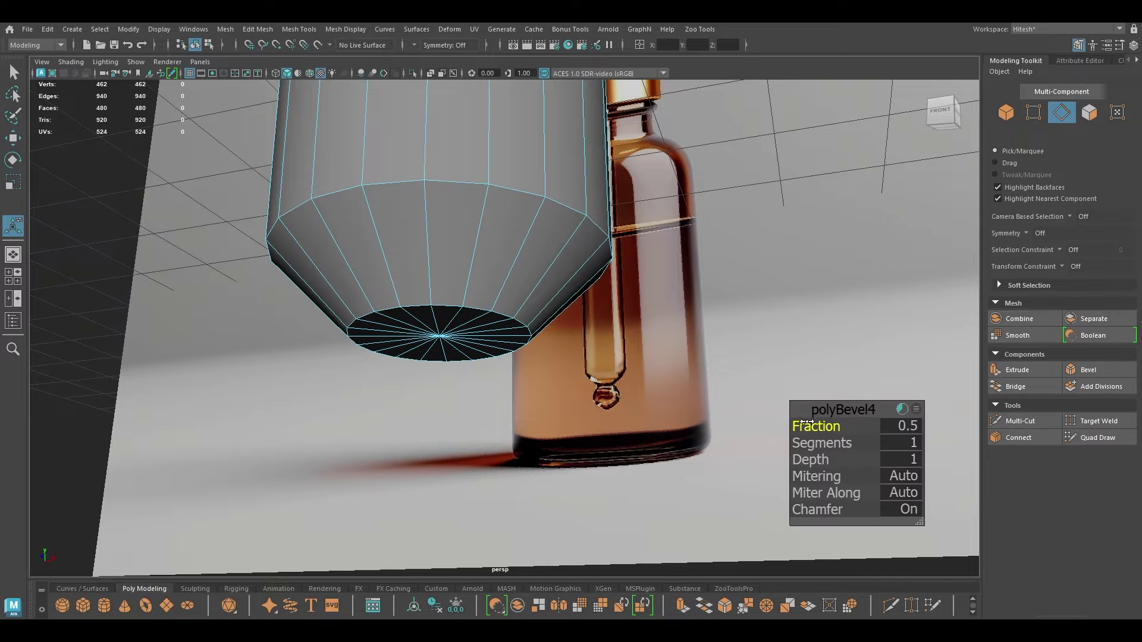
mouse_move(806, 422)
left_mouse_down()
mouse_move(779, 432)
mouse_move(853, 446)
mouse_move(825, 427)
left_mouse_up()
key("w")
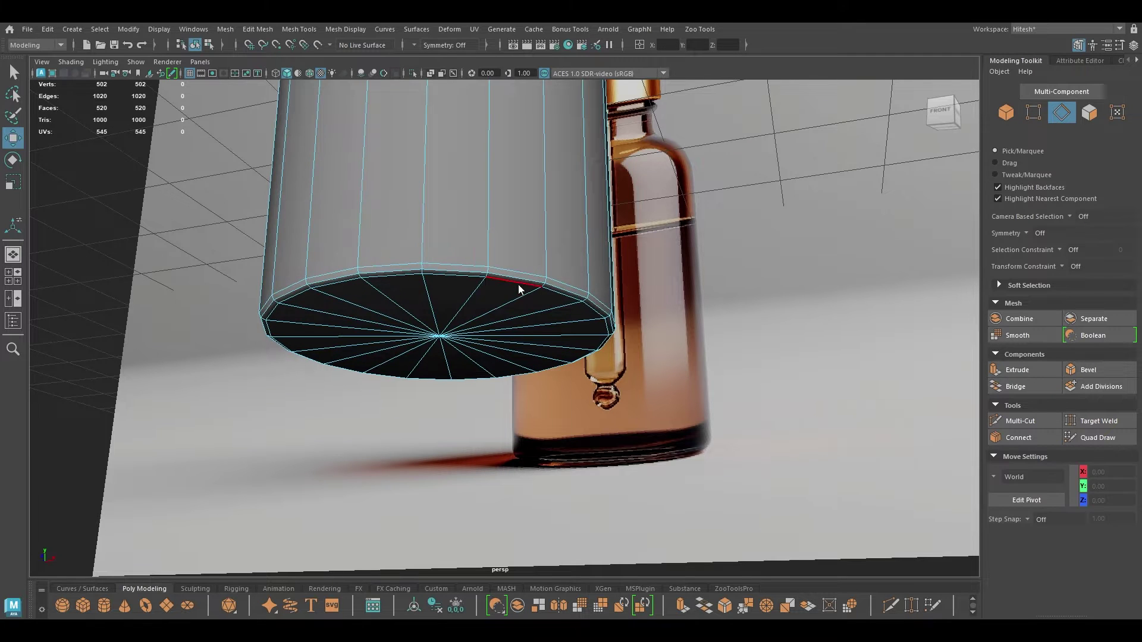
Return the bottle to object selection and view the whole shape from above
right_click_drag(517, 288, 558, 257)
scroll(469, 85, "down", 4)
left_click_drag(550, 261, 433, 359, "alt")
middle_click_drag(443, 190, 448, 374, "alt")
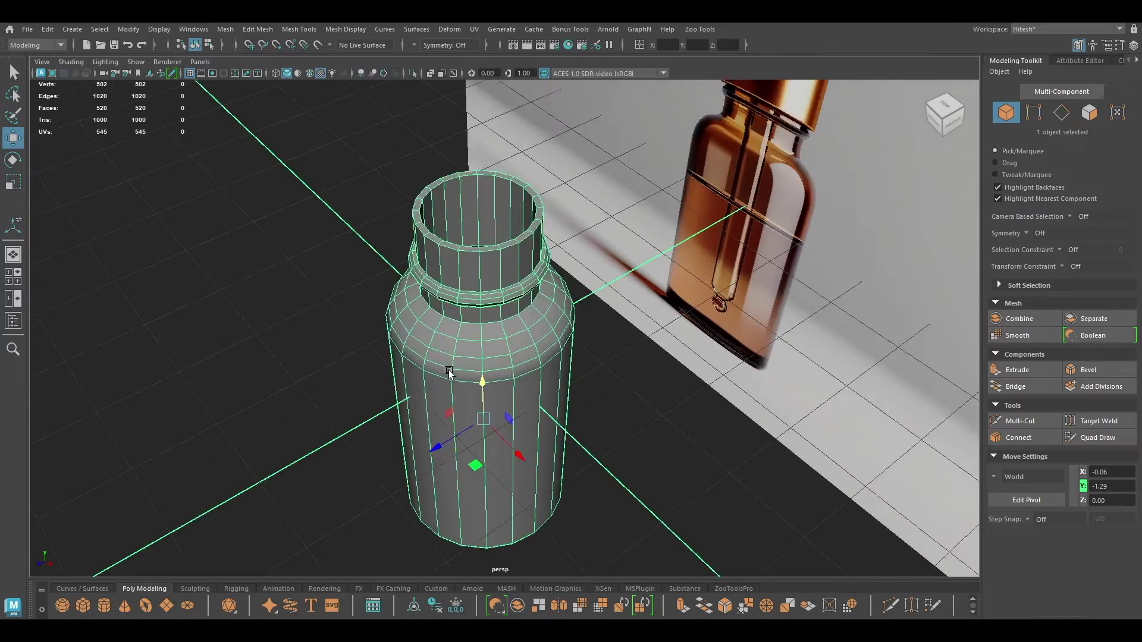
Insert horizontal edge loops around the bottle's outer wall near the base, below the shoulder and across the middle of the body
left_click_drag(449, 375, 491, 304, "alt")
middle_click_drag(491, 305, 503, 217, "alt")
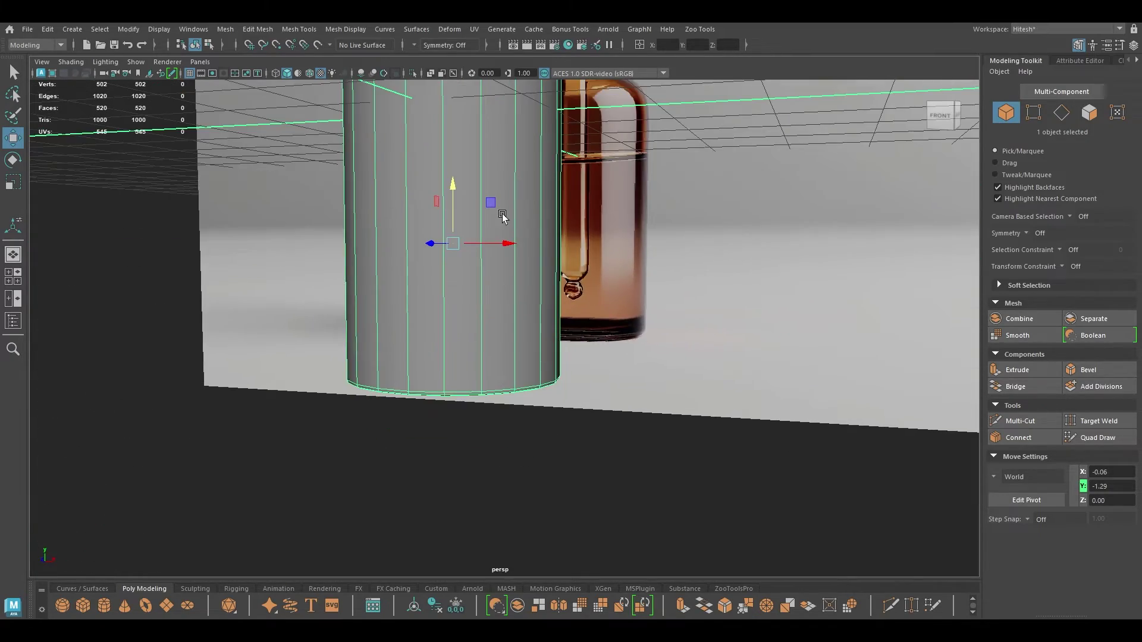
right_click_drag(482, 271, 401, 277, "shift")
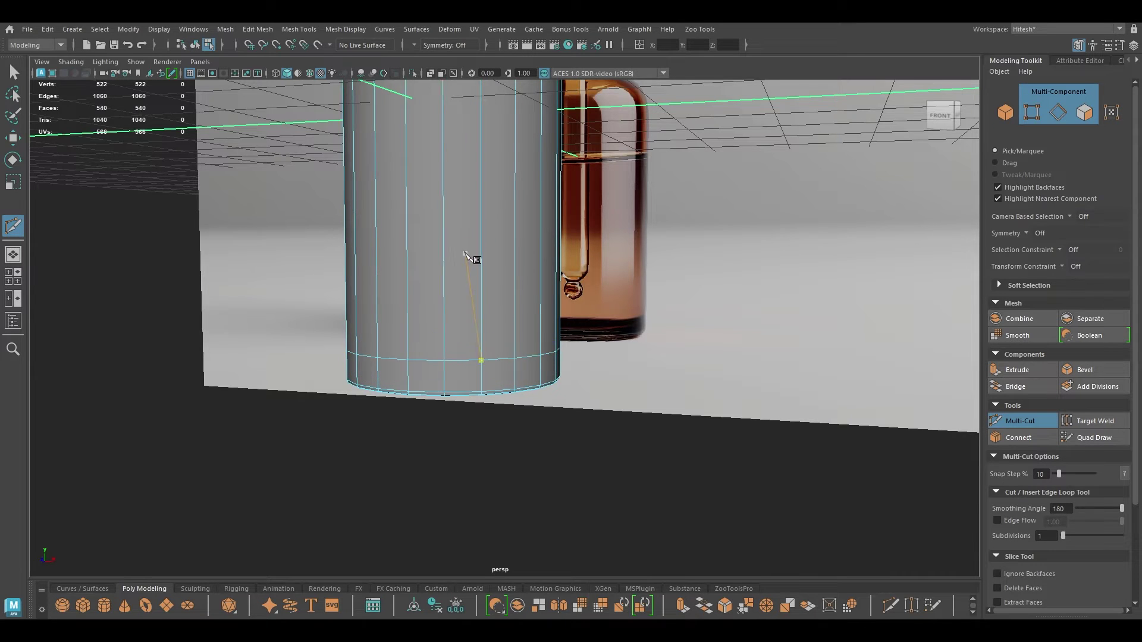
middle_click_drag(465, 254, 463, 321, "alt")
scroll(464, 321, "down", 1)
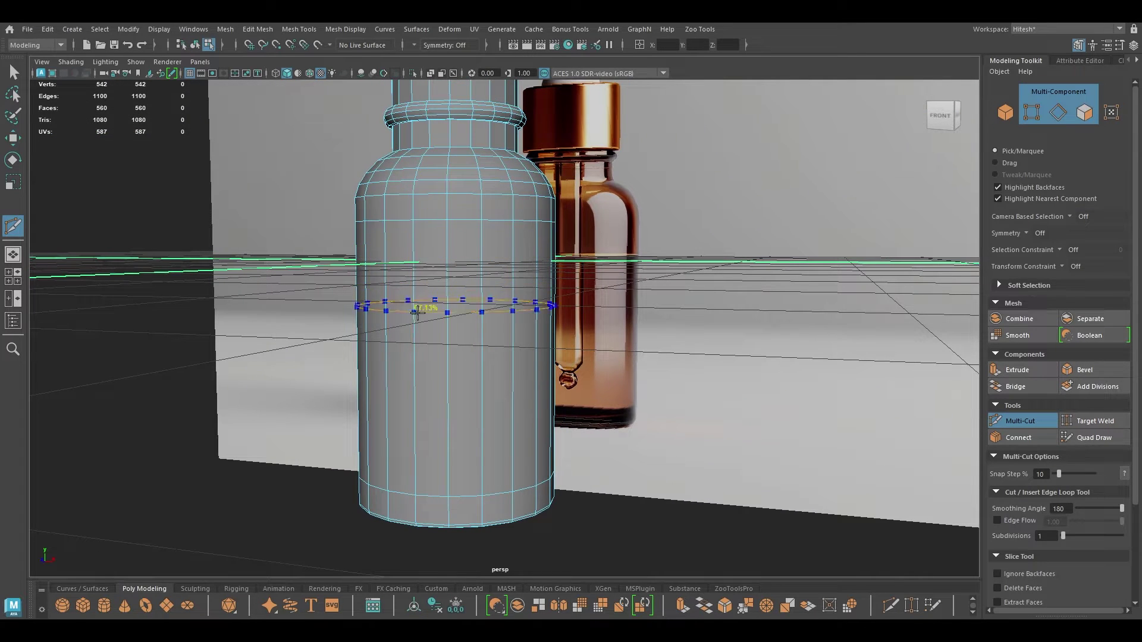
left_click(420, 408, "ctrl")
Insert three horizontal edge loops around the bottle's inner wall at different heights
left_click_drag(420, 408, 372, 387, "alt")
scroll(450, 509, "up", 3)
scroll(420, 387, "up", 5)
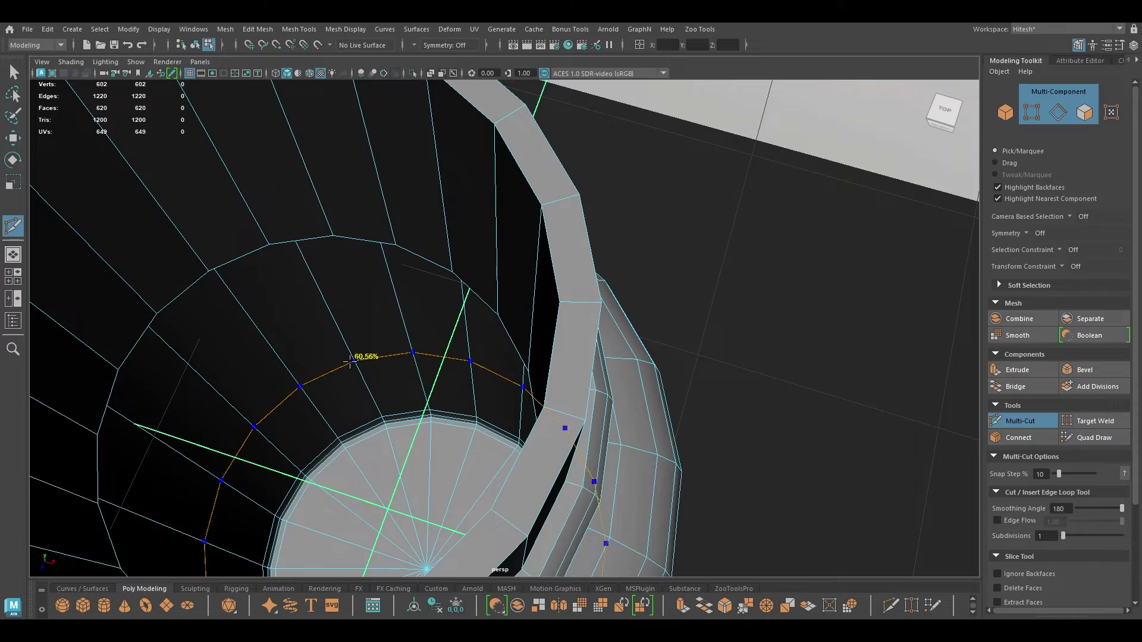
left_click(353, 361, "ctrl")
left_click(322, 298, "ctrl")
left_click(294, 240, "ctrl")
Bevel the outer and inner edge loops where the neck meets the shoulder, with fraction 0.12 and chamfer off
left_click_drag(294, 241, 433, 364, "alt")
scroll(362, 284, "down", 3)
scroll(433, 365, "up", 3)
middle_click_drag(433, 365, 400, 436, "alt")
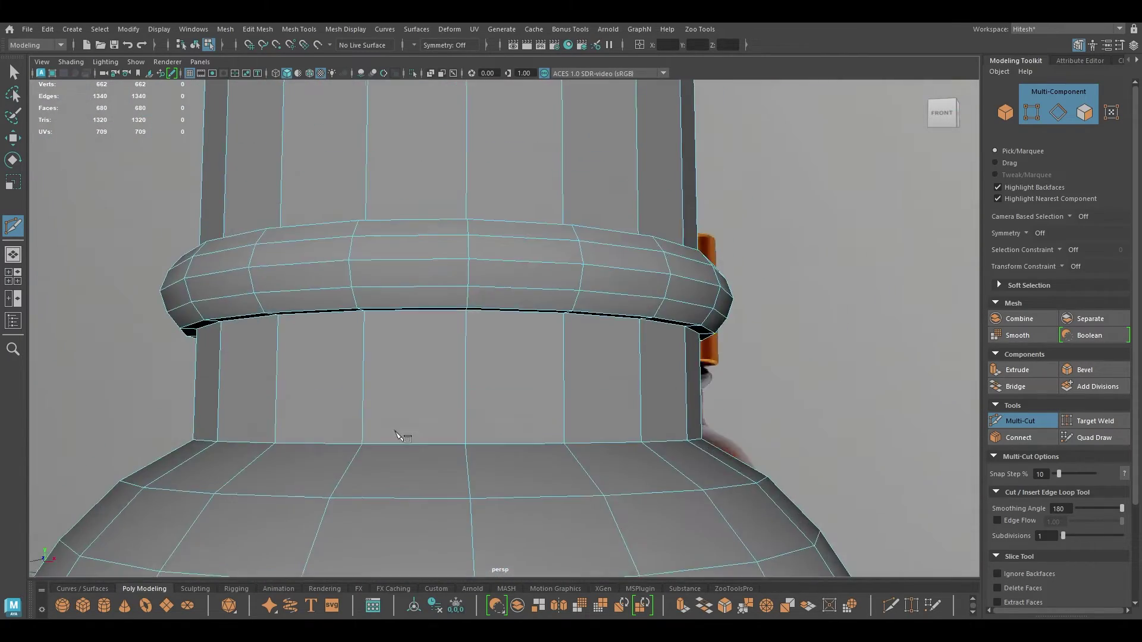
left_click_drag(401, 435, 377, 409, "alt")
middle_click_drag(378, 409, 390, 289, "alt")
key("w")
right_click_drag(390, 280, 390, 152)
double_click(419, 461)
left_click_drag(419, 461, 427, 408, "alt")
right_click_drag(422, 399, 473, 549, "alt")
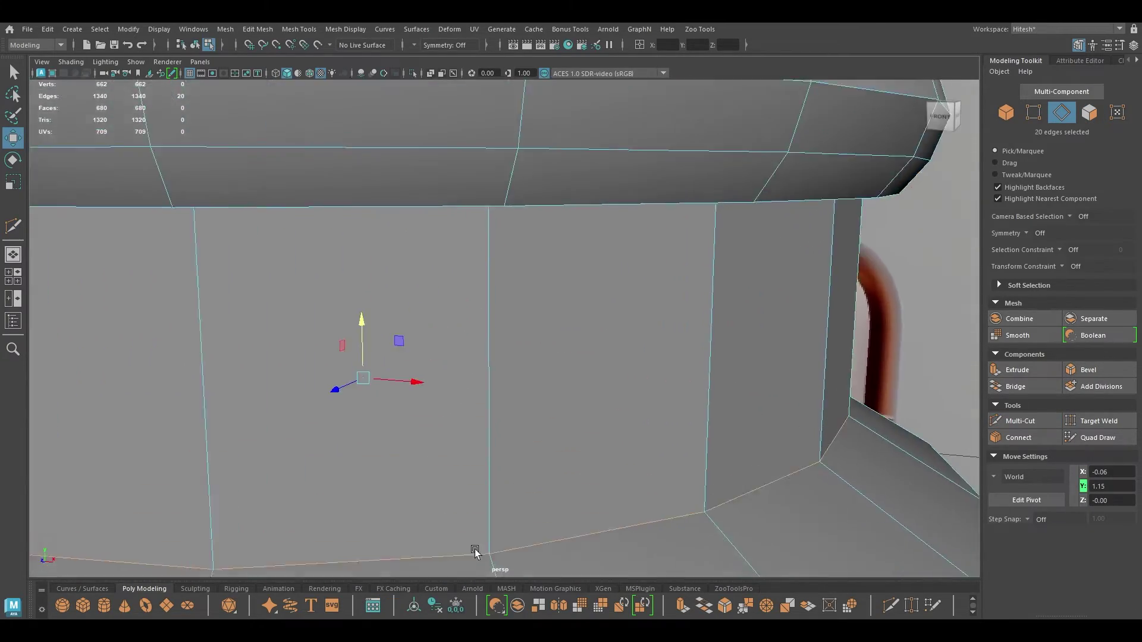
middle_click_drag(473, 549, 490, 436, "alt")
right_click_drag(490, 437, 501, 459, "alt")
middle_click_drag(464, 375, 484, 441, "alt")
mouse_move(484, 440)
right_mouse_down("alt")
mouse_move(503, 515)
mouse_move(497, 449)
right_mouse_up("alt")
scroll(469, 329, "down", 2)
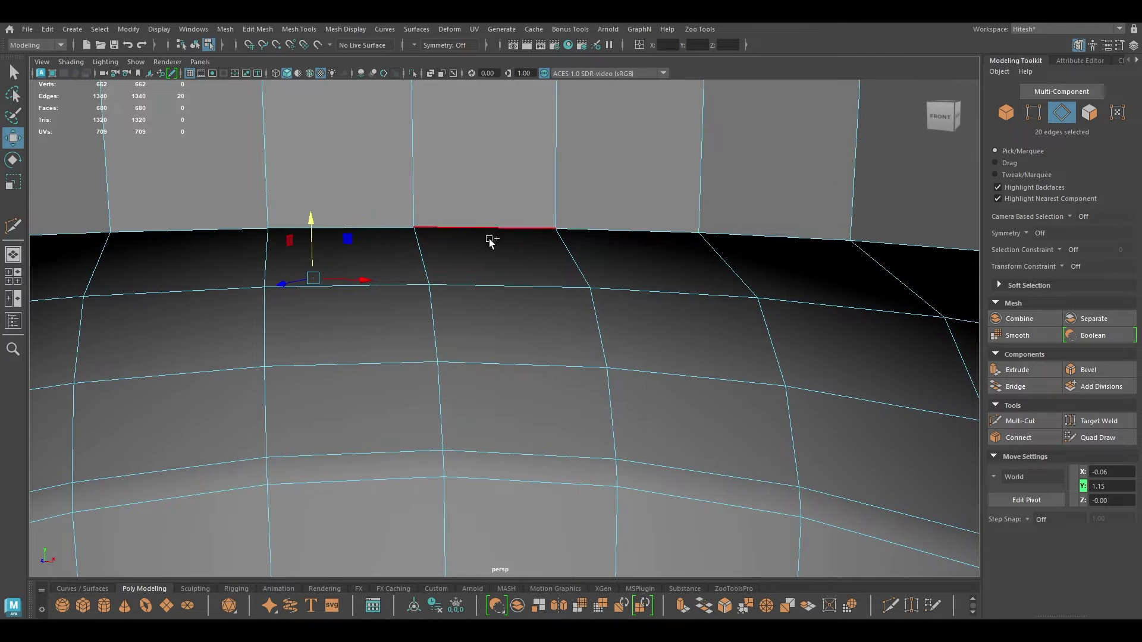
scroll(470, 232, "down", 4)
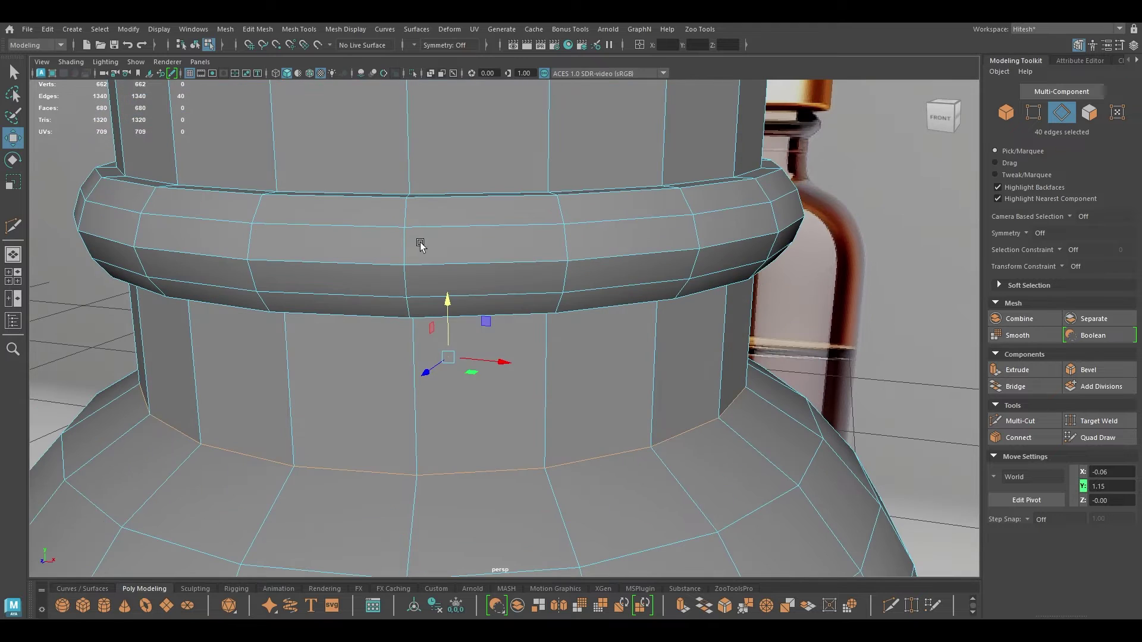
key("ctrl+b")
left_click_drag(810, 429, 790, 428)
left_click_drag(821, 511, 717, 519)
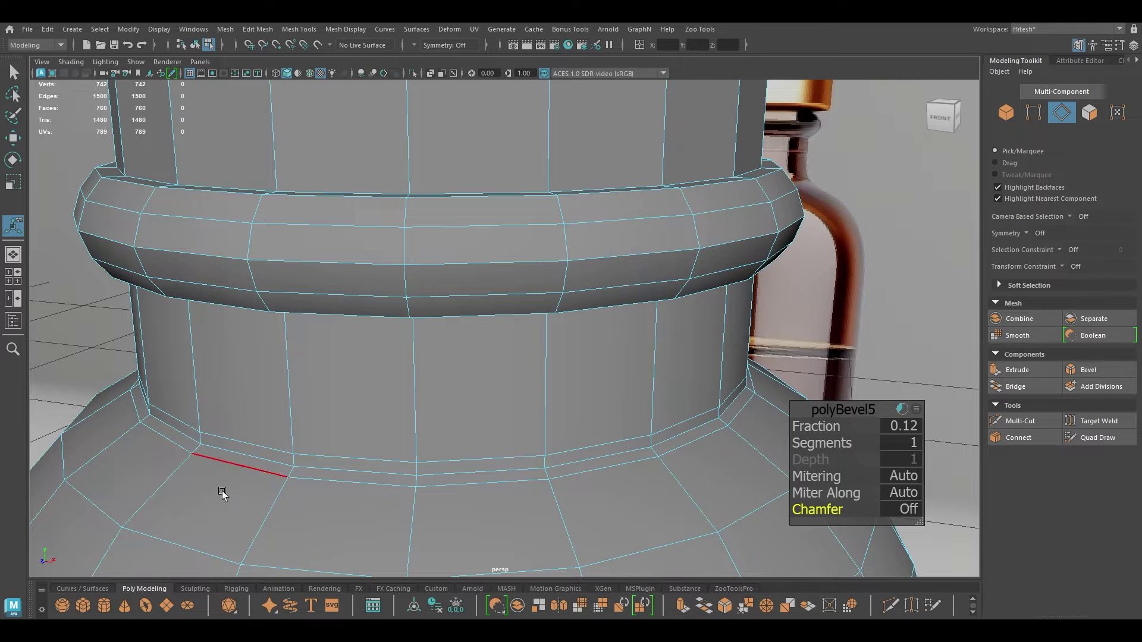
key("w")
Bevel the edge loops where the neck wall meets the ring above and below, using fraction about 0.31 and chamfer off
left_click_drag(459, 421, 392, 410, "alt")
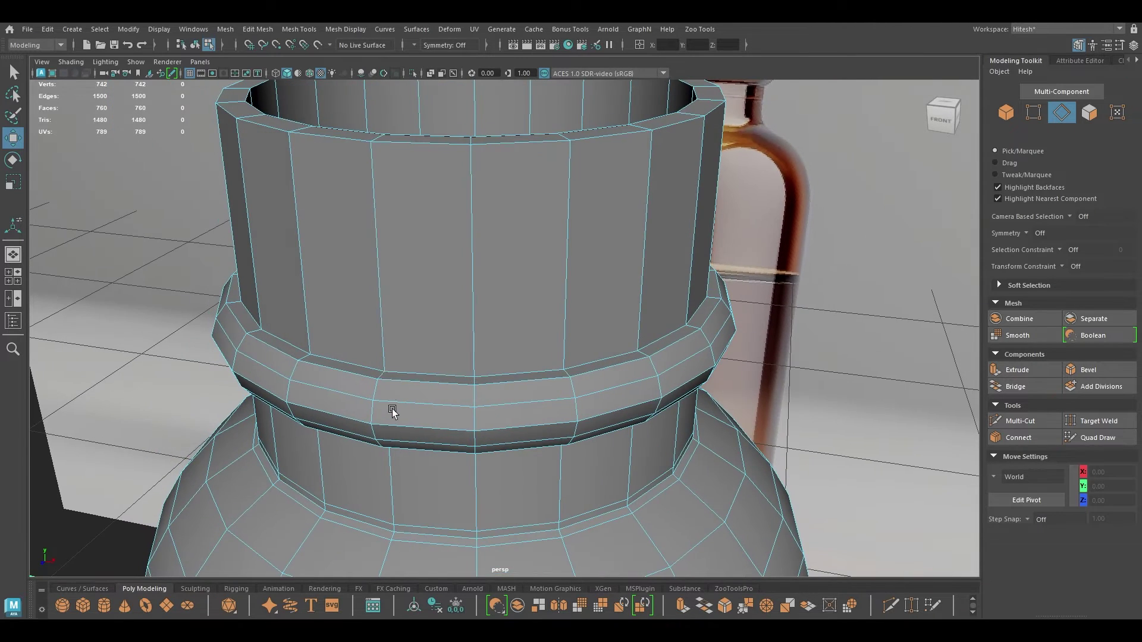
double_click(399, 369)
left_click_drag(399, 370, 421, 413, "alt")
middle_click_drag(420, 413, 416, 535, "alt")
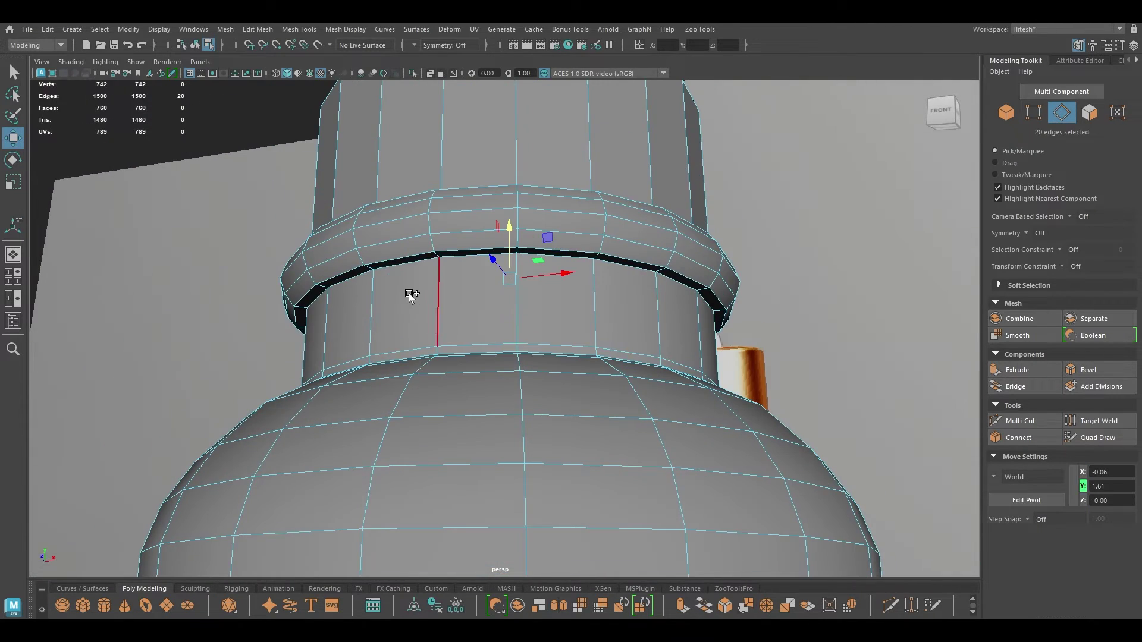
left_click_drag(410, 275, 390, 410, "alt")
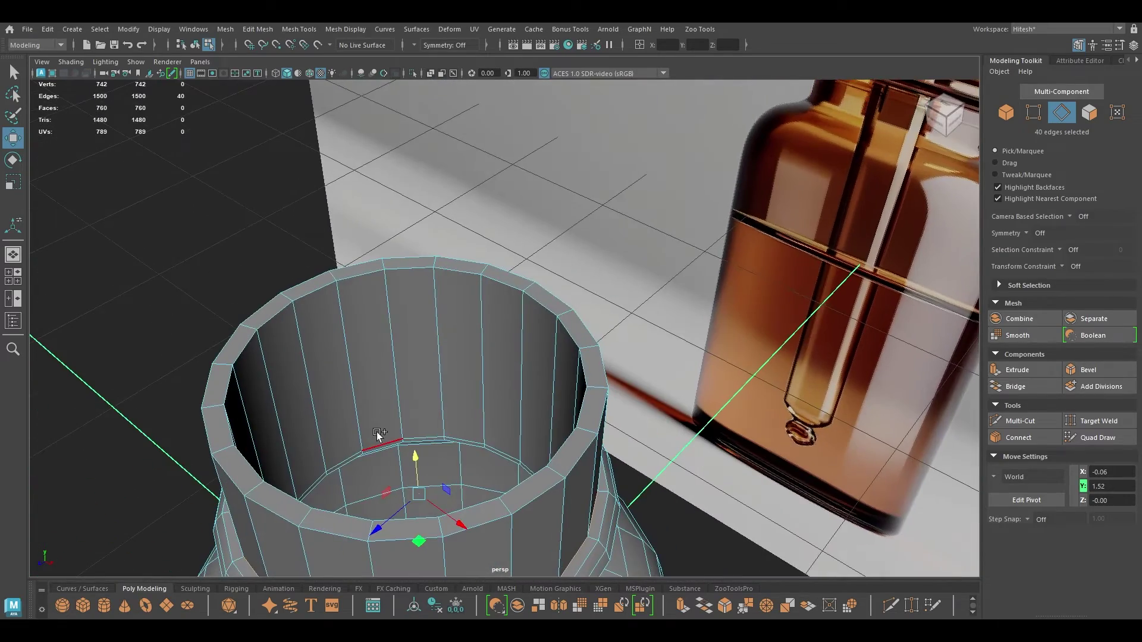
left_click_drag(476, 445, 487, 443, "alt")
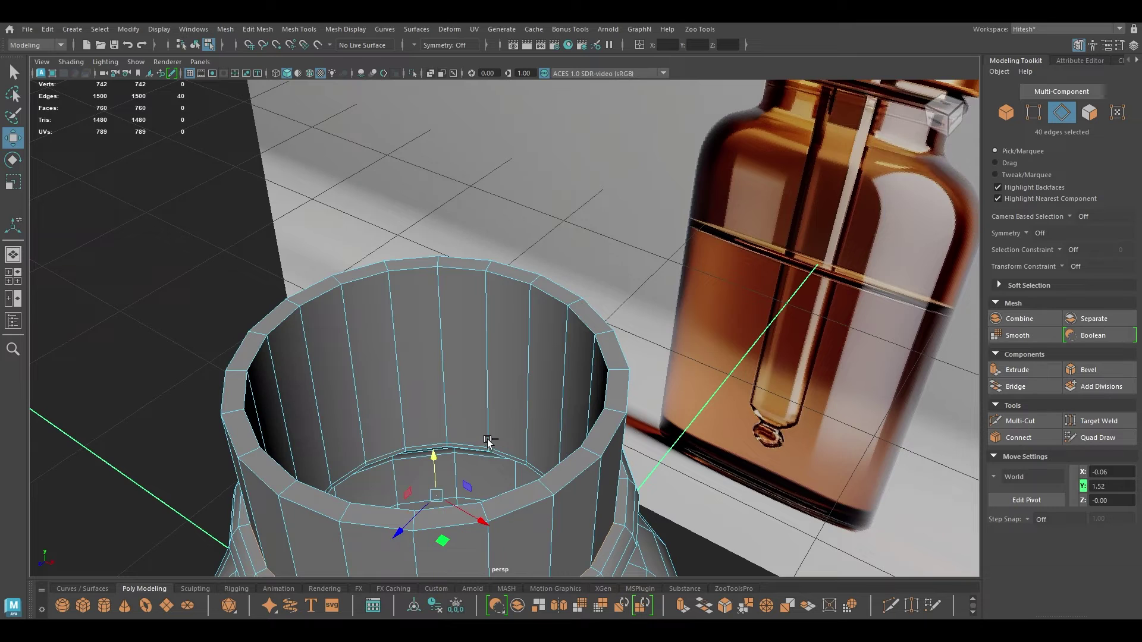
key("ctrl+b")
key("f")
left_click_drag(714, 461, 678, 373, "alt")
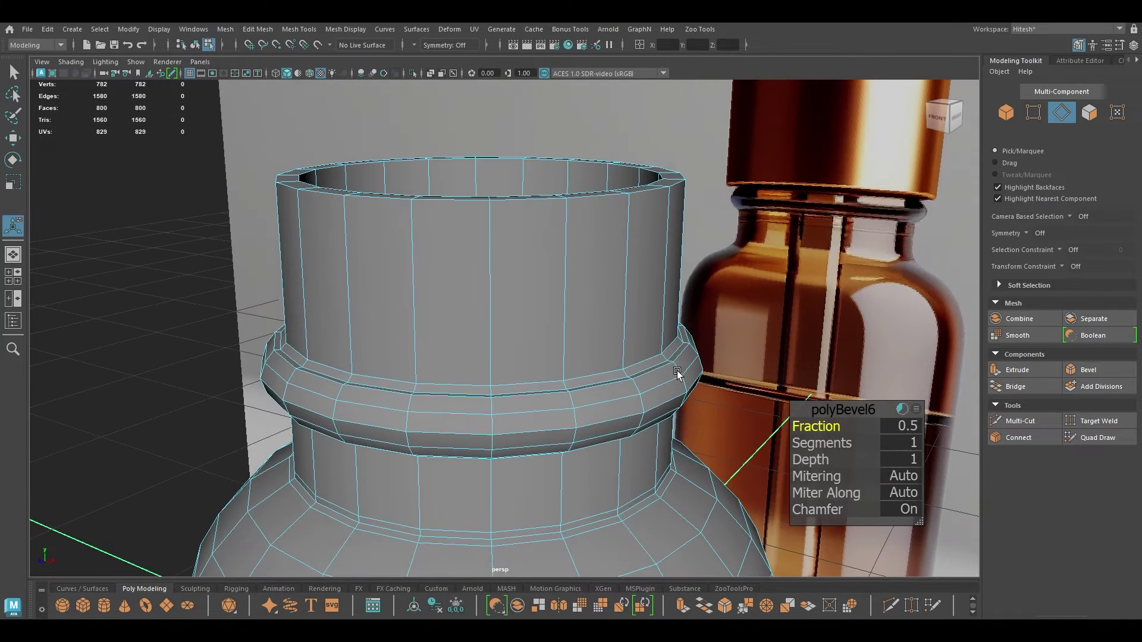
left_click_drag(826, 424, 815, 427)
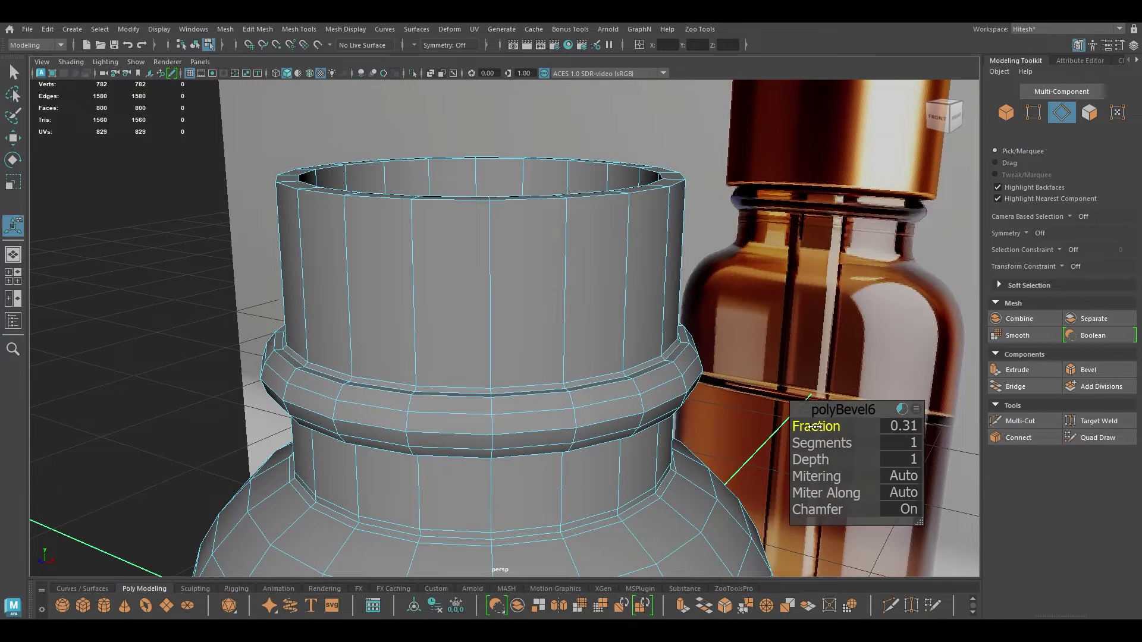
left_click(818, 510)
key("w")
Bevel the outer and inner edge loops of the bottle's open rim with a narrow fraction
left_click_drag(466, 436, 331, 326, "alt")
double_click(268, 278)
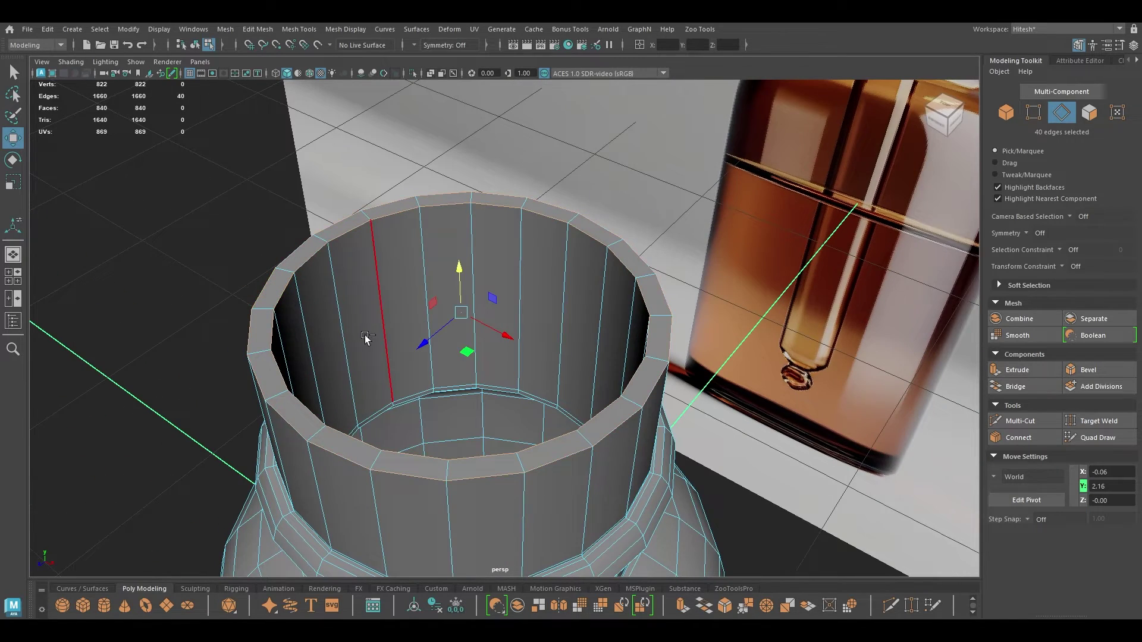
key("ctrl+b")
left_click_drag(821, 426, 867, 443)
key("w")
Return to object selection and examine the bottle's neck, ring and shoulder in smooth mesh preview
right_click_drag(342, 281, 453, 239)
key("3")
left_click(177, 216)
right_click_drag(430, 415, 408, 293, "alt")
left_click_drag(442, 550, 466, 494, "alt")
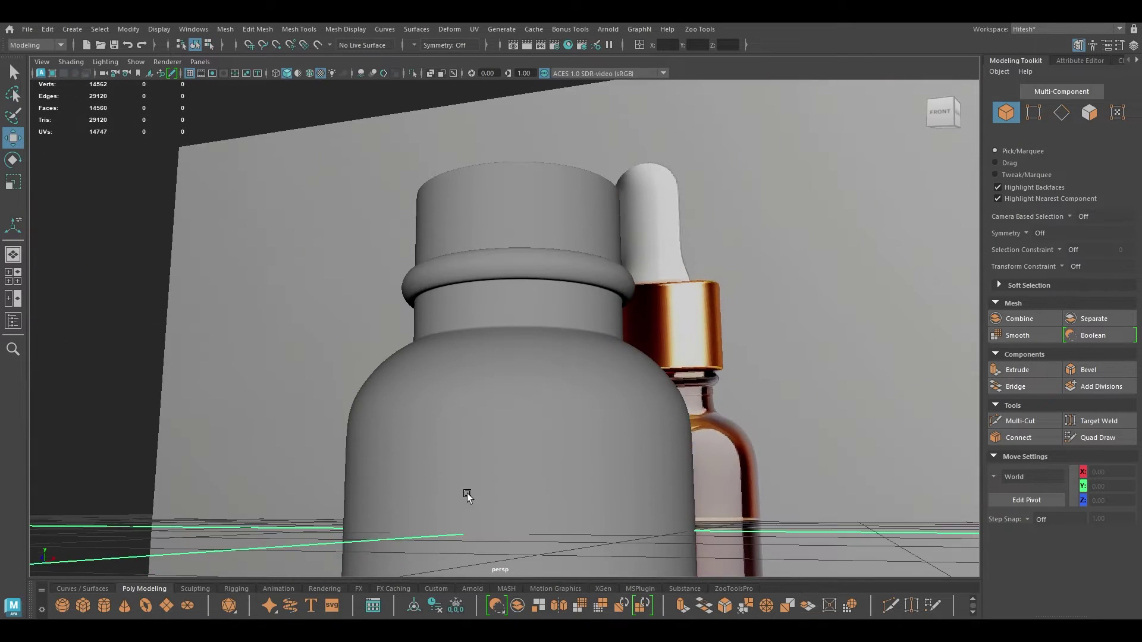
right_click_drag(466, 493, 426, 337, "alt")
left_click_drag(426, 337, 492, 379, "alt")
middle_click_drag(493, 378, 492, 271, "alt")
left_click_drag(493, 273, 472, 477, "alt")
Compare the smoothed bottle with the reference image in front view, using wireframe and textured shaded display
key("space")
right_click_drag(471, 477, 574, 376, "alt")
left_click(567, 374)
key("4")
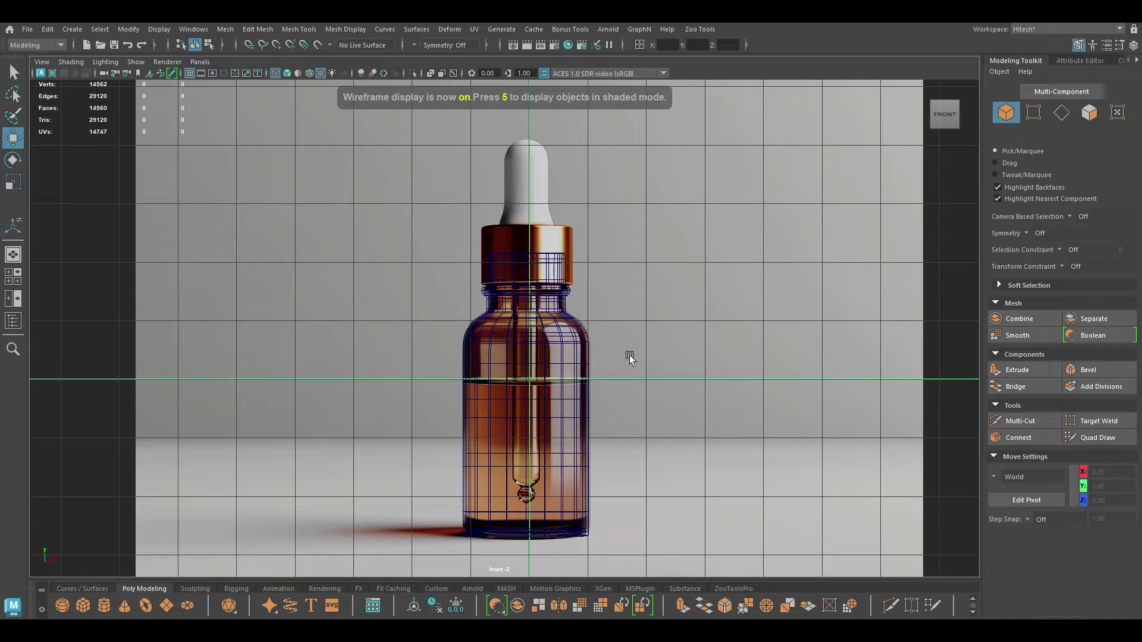
left_click_drag(626, 354, 487, 391, "alt")
key("6")
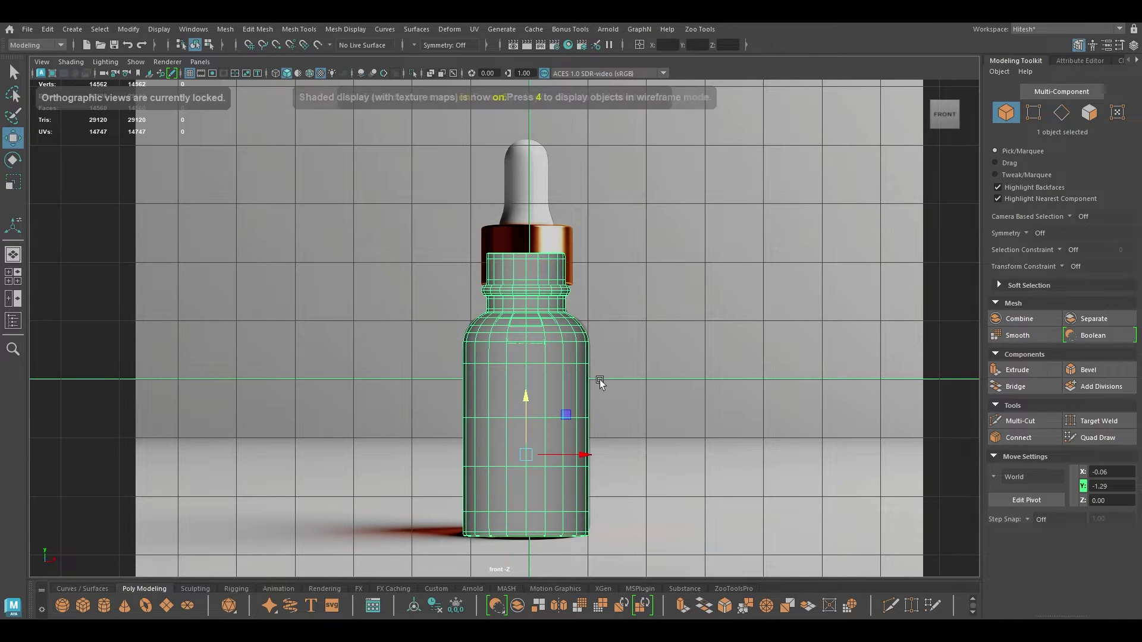
scroll(568, 338, "up", 3)
key("space")
left_click_drag(650, 388, 645, 459)
scroll(644, 458, "up", 5)
left_click_drag(523, 440, 492, 360, "alt")
scroll(358, 365, "down", 4)
key("space")
scroll(492, 360, "down", 4)
middle_click_drag(485, 271, 466, 343, "alt")
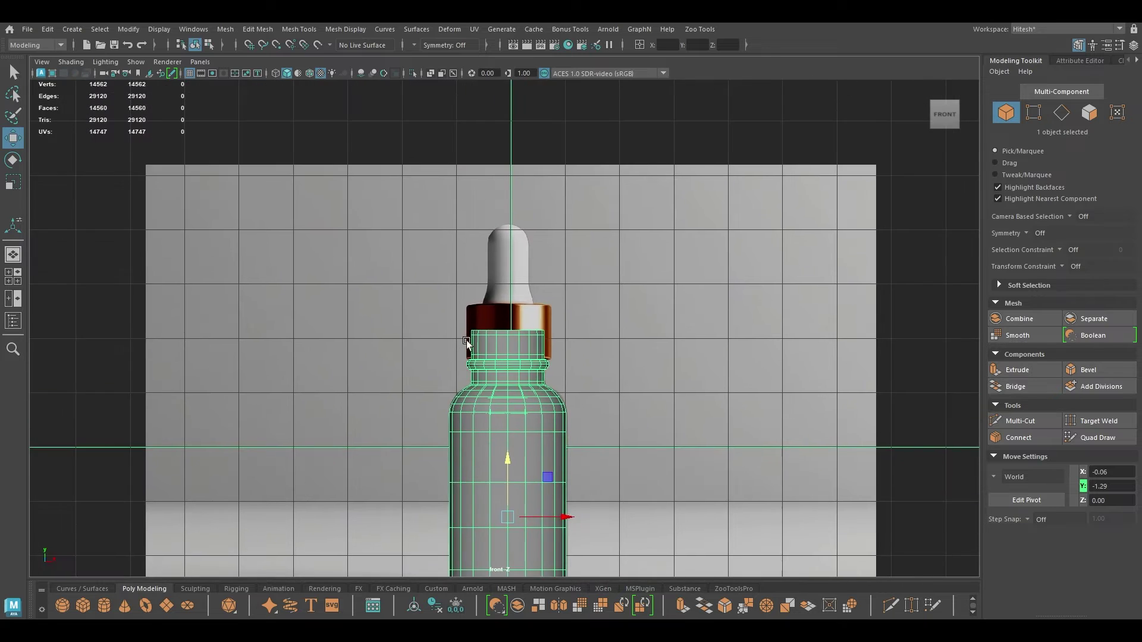
Duplicate the ring of 20 outer neck faces above the neck ring as the base for the cap, working in front wireframe view
scroll(511, 324, "up", 5)
left_click(558, 304)
scroll(569, 399, "up", 2)
key("4")
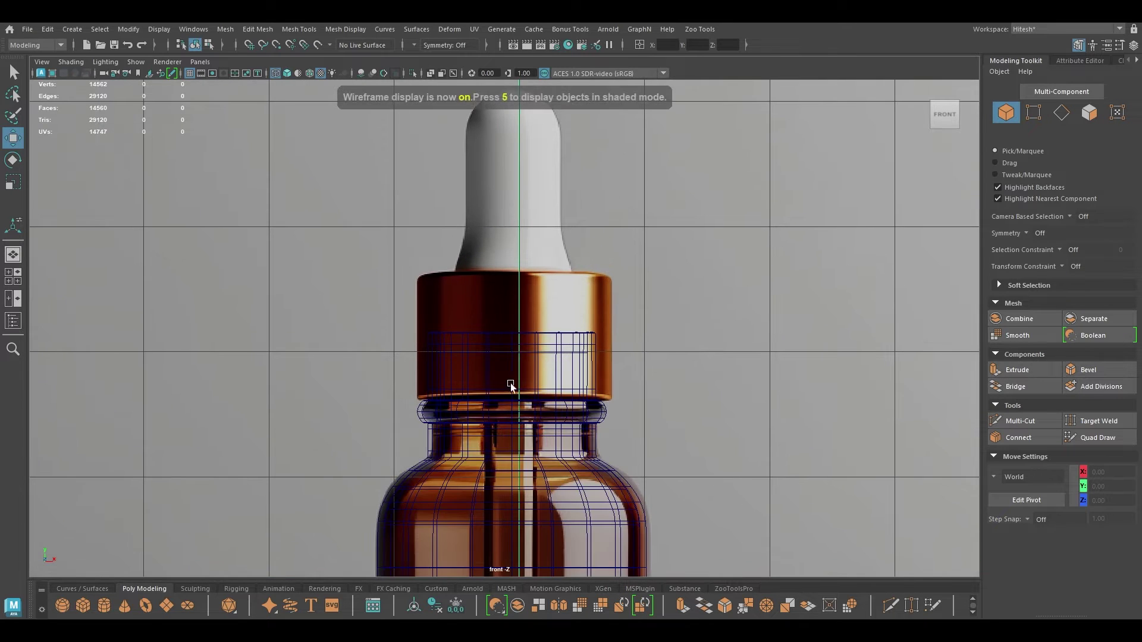
scroll(509, 387, "up", 3)
left_click(380, 371)
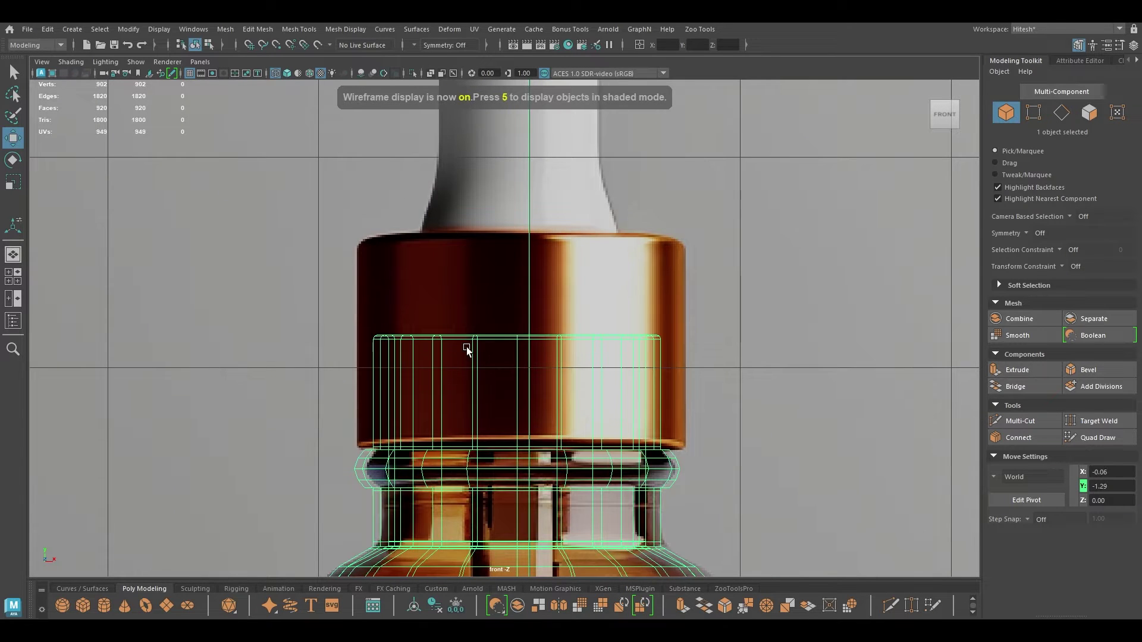
scroll(466, 347, "up", 2)
right_click(315, 241)
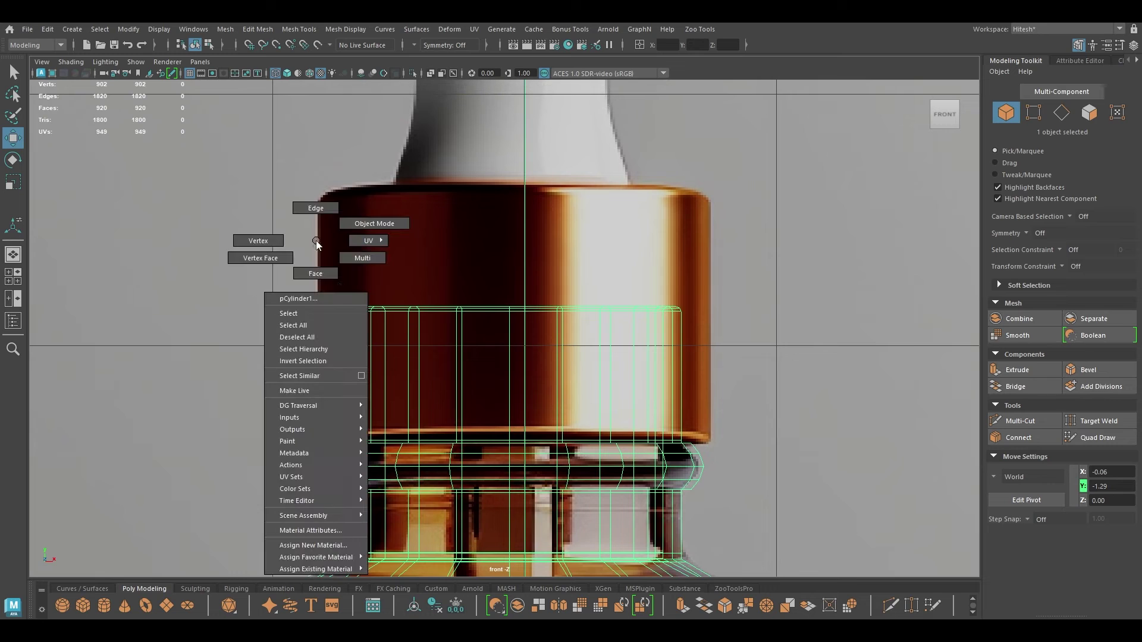
left_click(304, 274)
left_click(413, 338)
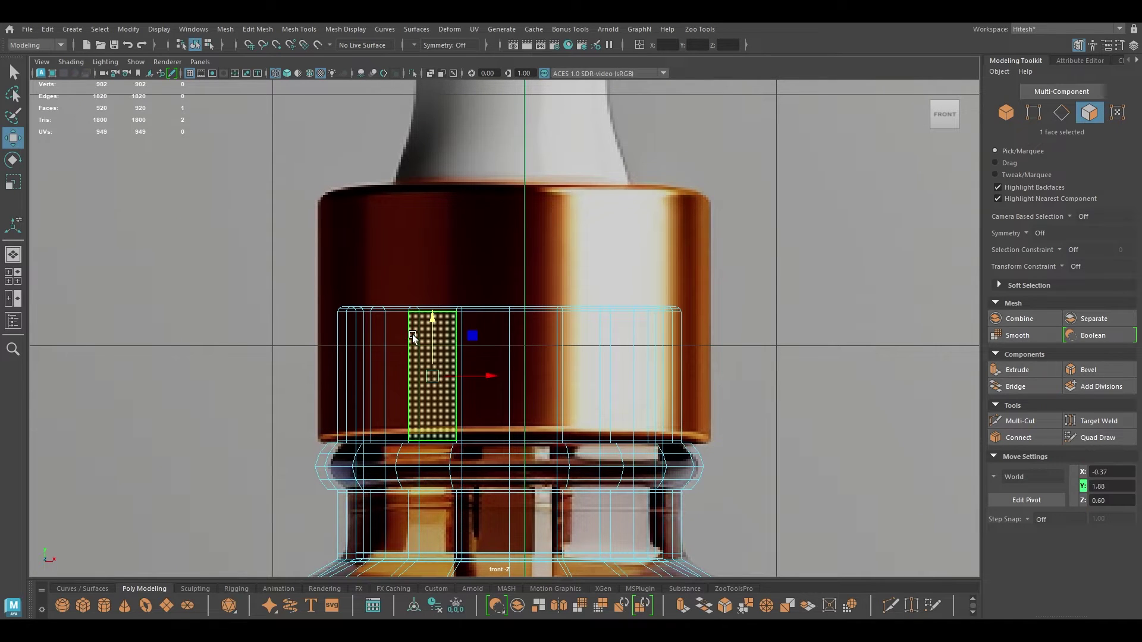
left_click(380, 369)
double_click(438, 357, "shift")
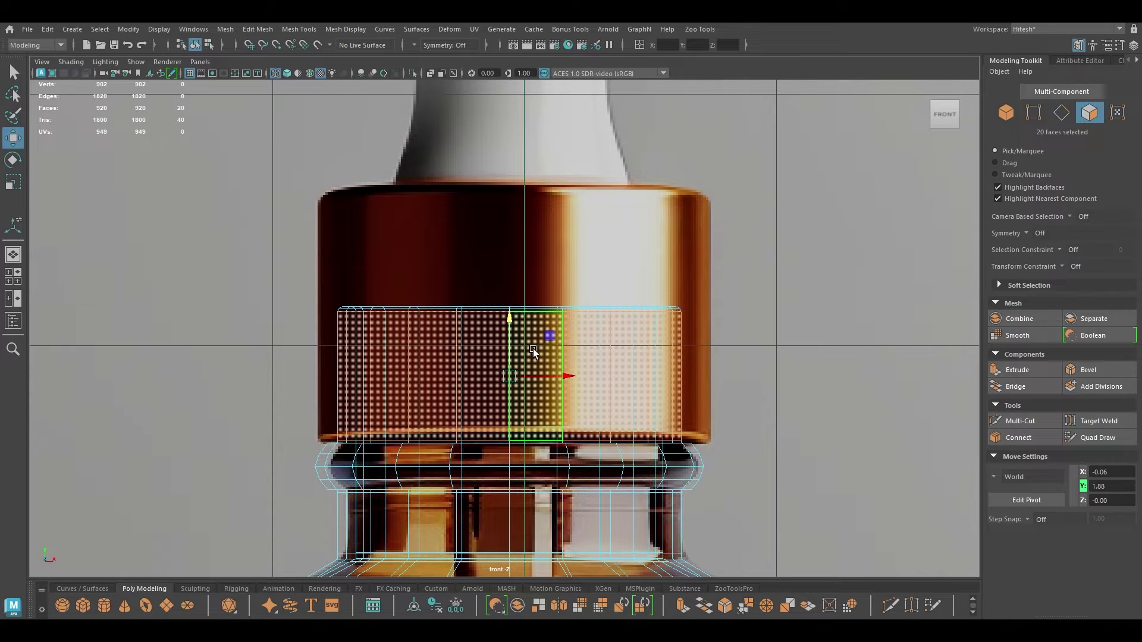
right_click_drag(533, 313, 525, 534, "shift")
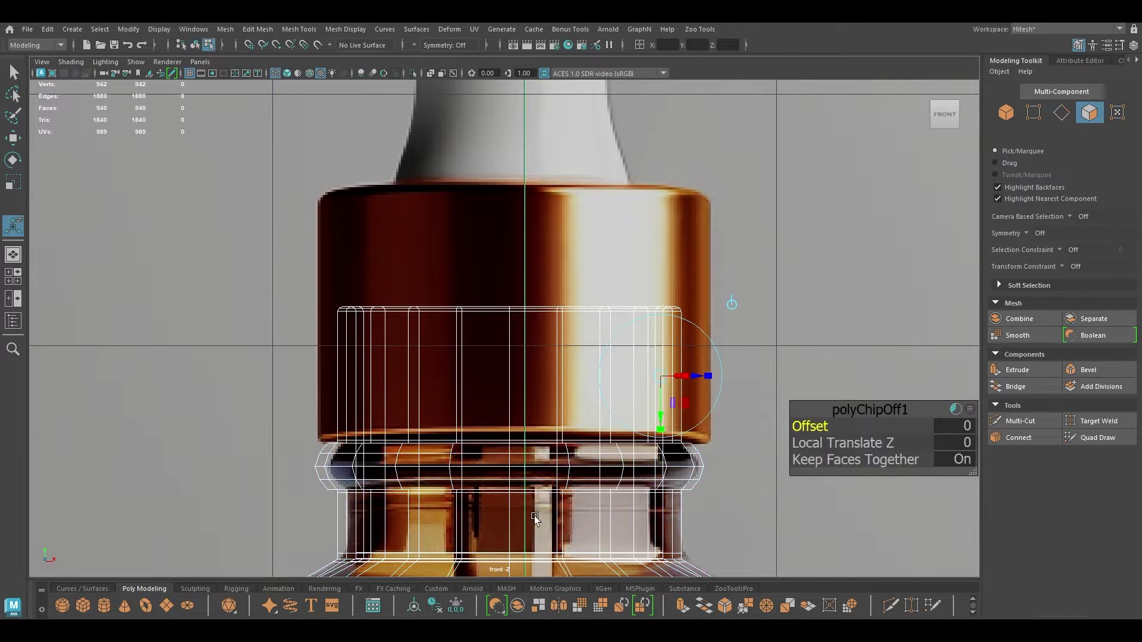
Select only the duplicated face band as an object and center its pivot
right_click_drag(747, 285, 818, 245)
left_click_drag(629, 362, 305, 373)
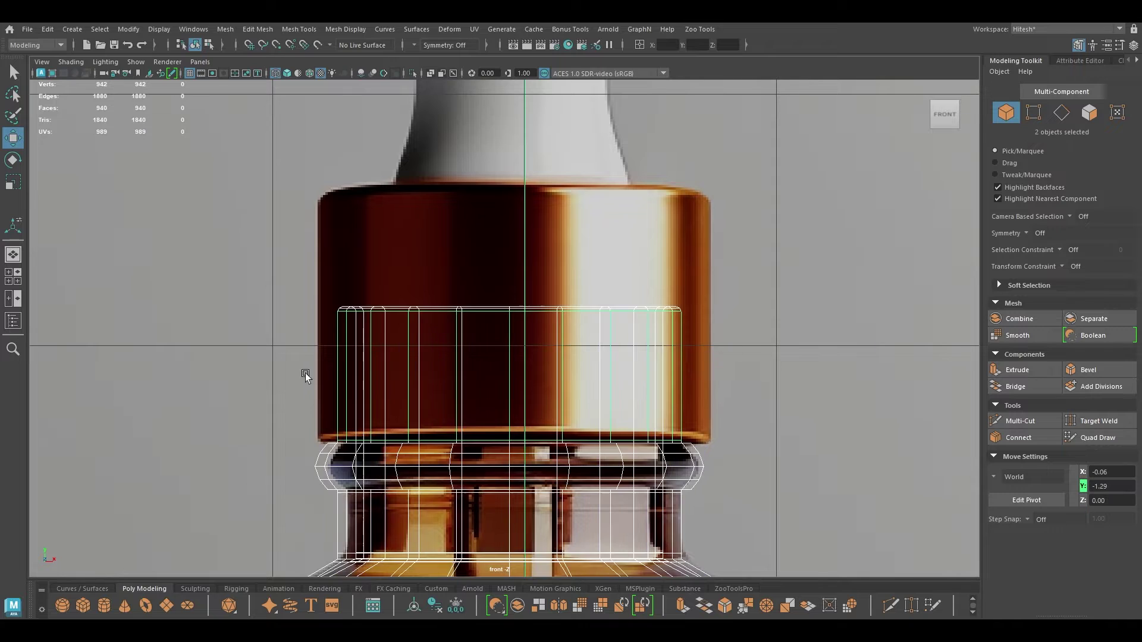
left_click(502, 559, "ctrl")
key("space")
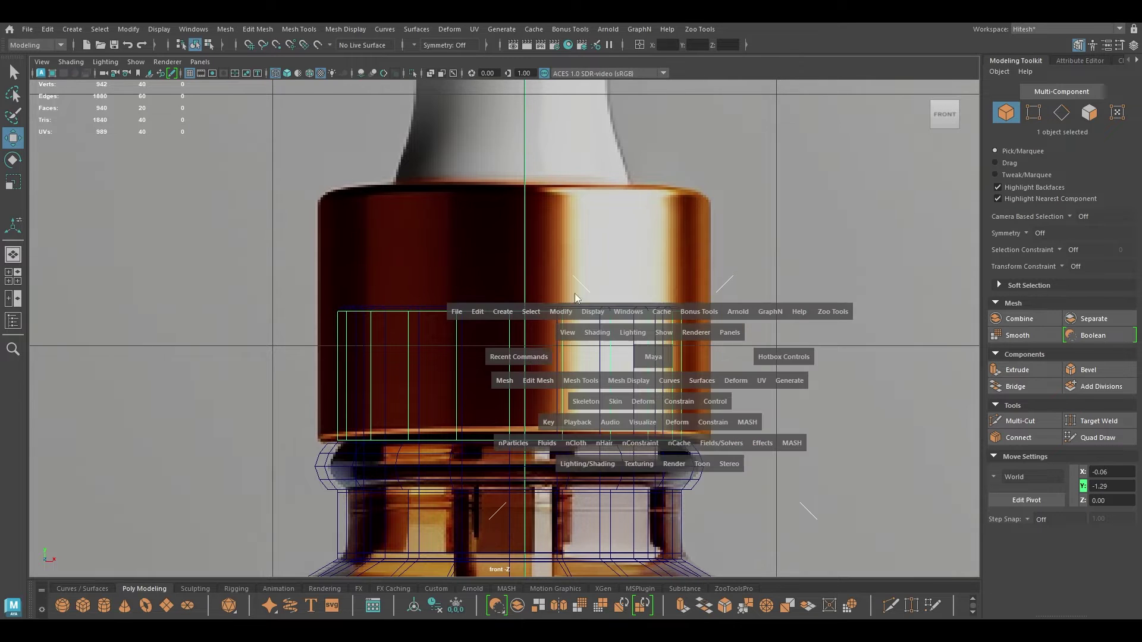
left_click(564, 308)
left_click(581, 389)
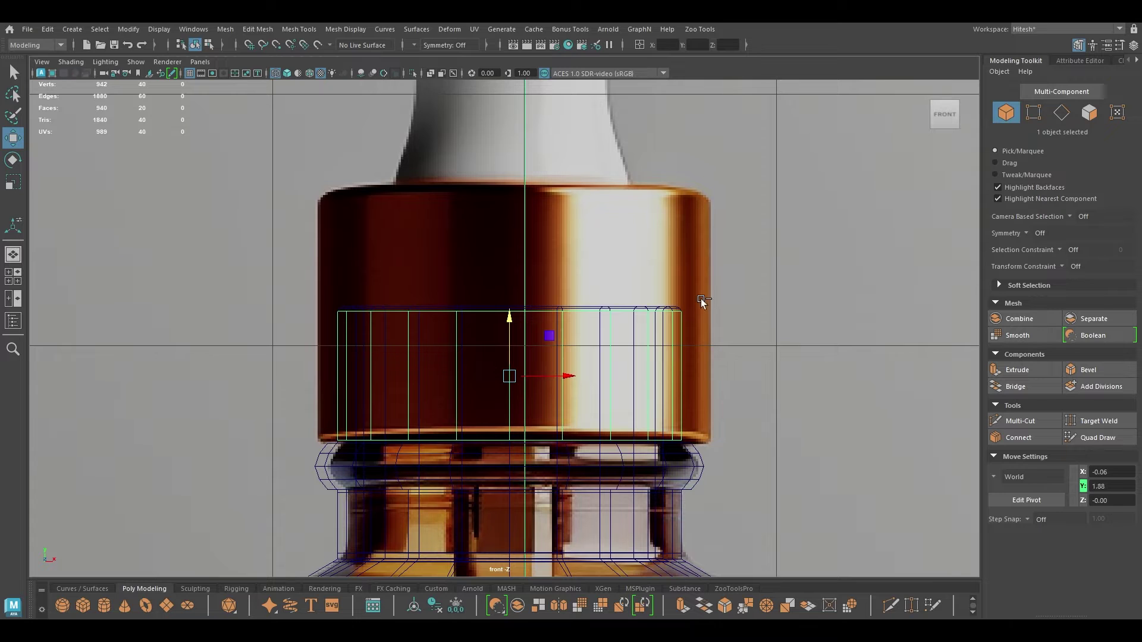
Extrude the duplicated band outward to give it thickness, matching the width of the reference's copper cap
key("ctrl+e")
left_click_drag(792, 418, 810, 419)
key("w")
Raise the band's upper vertices to Y 2.63, level with the top of the reference cap
right_click_drag(798, 276, 736, 280)
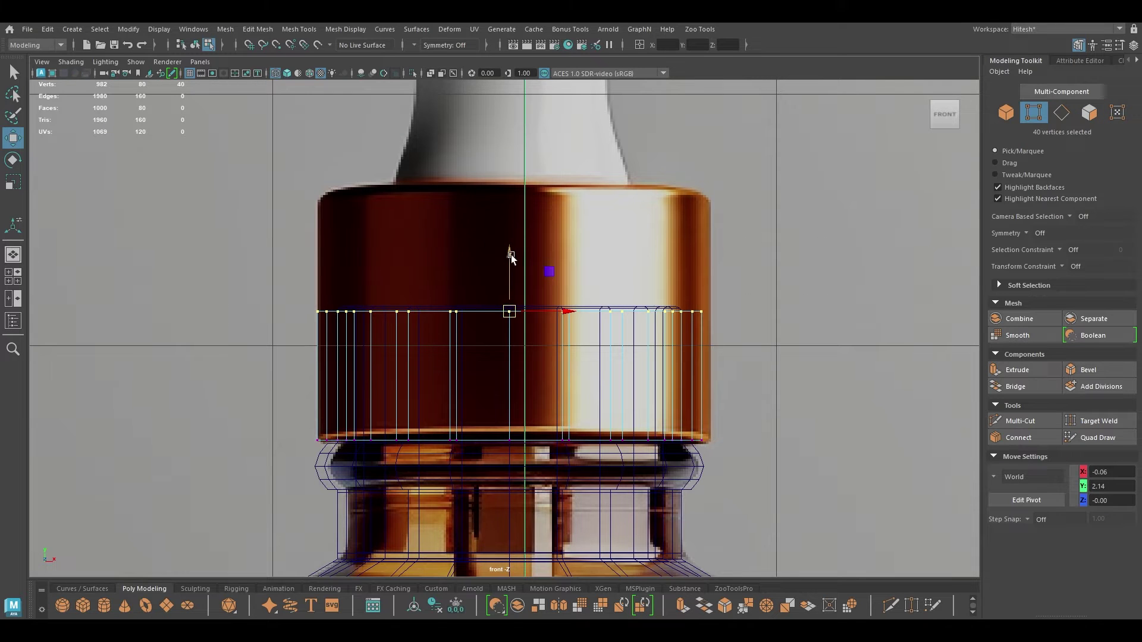
left_click_drag(509, 255, 507, 97)
key("space")
Raise the cap's lower vertices slightly to Y 1.65, clear of the neck ring, in textured perspective view
key("6")
left_click_drag(501, 340, 528, 301, "alt")
scroll(528, 301, "up", 5)
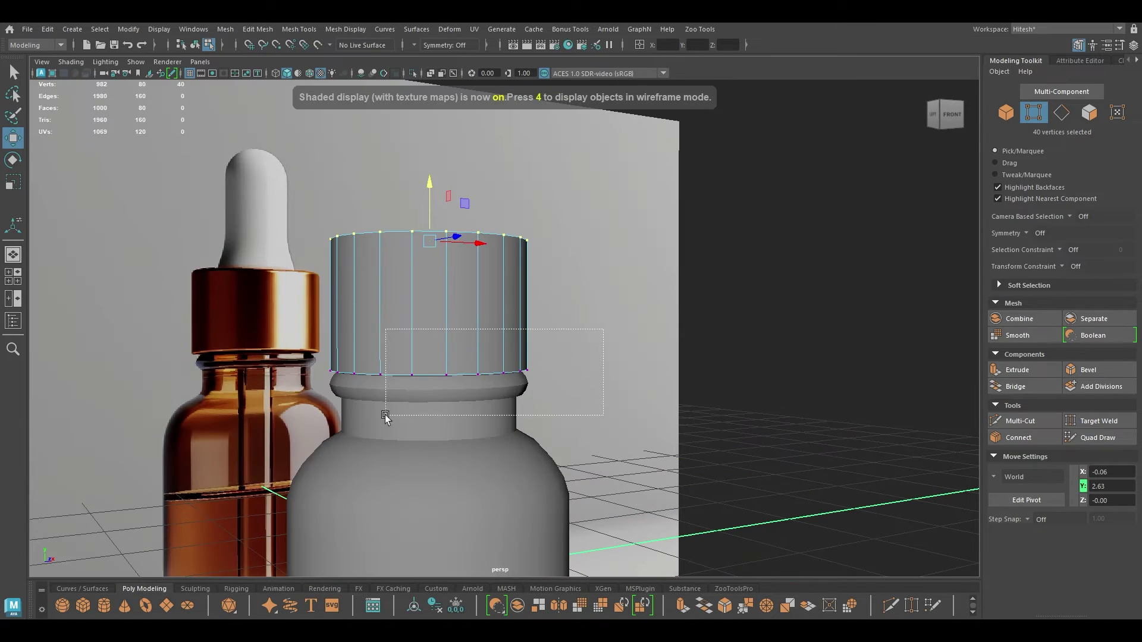
left_click_drag(386, 416, 386, 416)
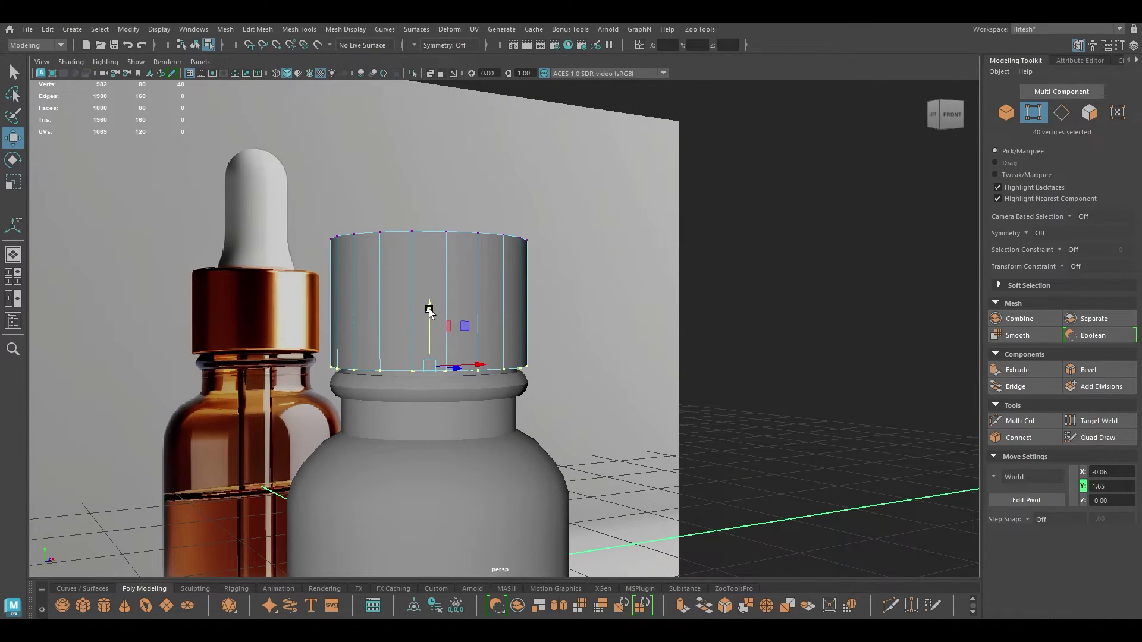
left_click_drag(429, 310, 441, 472, "alt")
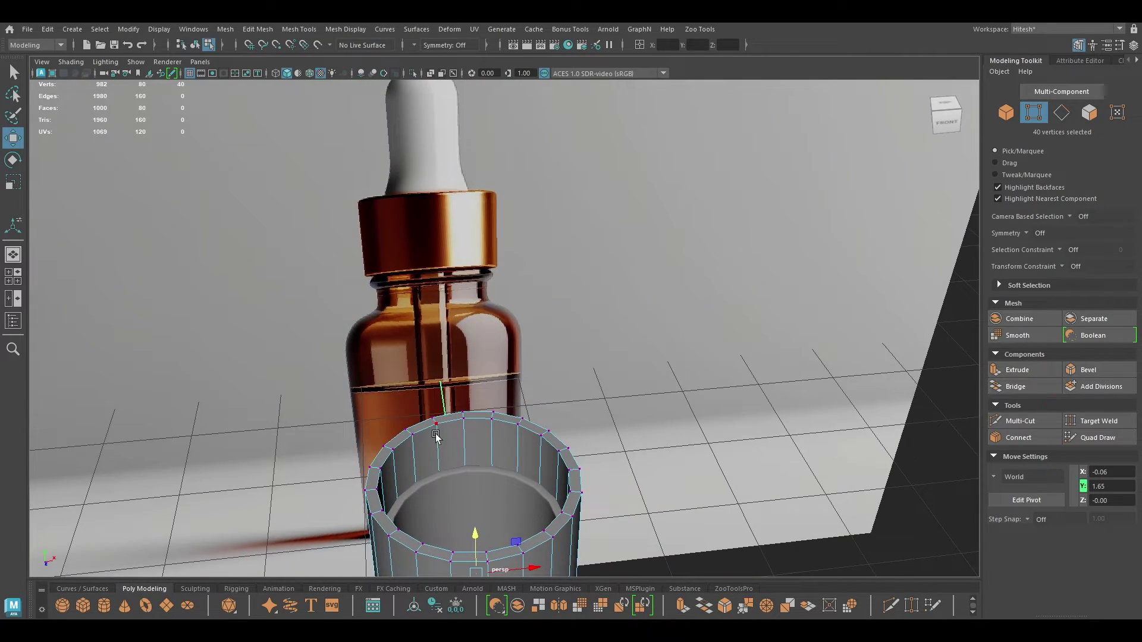
Insert an edge loop around the inside wall of the cap with Multi-Cut, just below its upper rim
middle_click_drag(436, 434, 438, 402, "alt")
right_click_drag(510, 333, 544, 262)
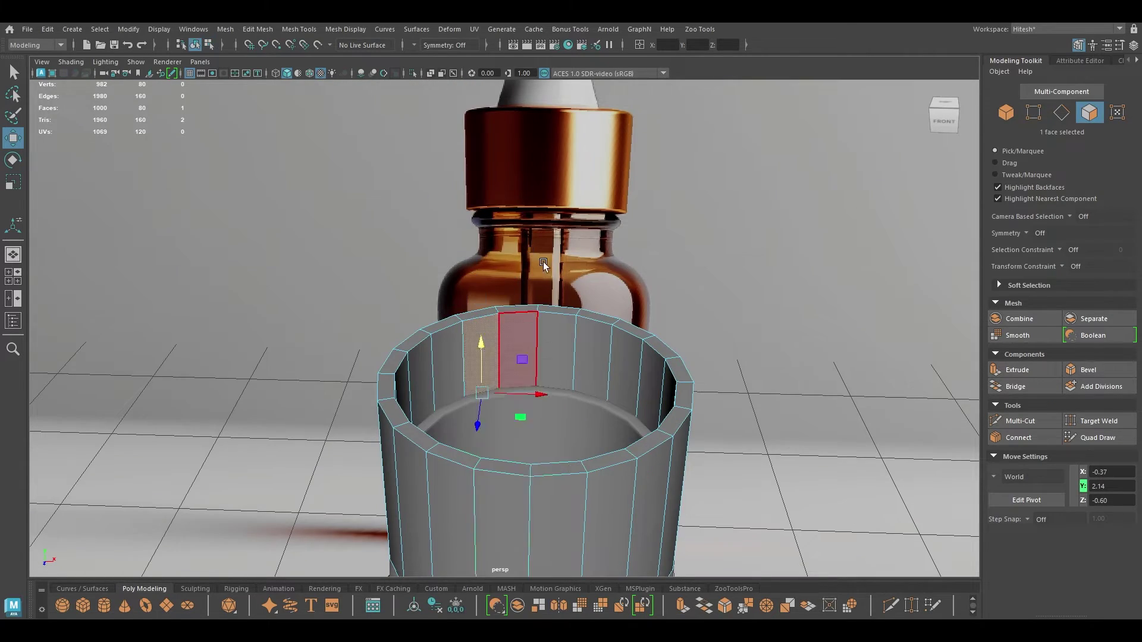
right_click(529, 359, "shift")
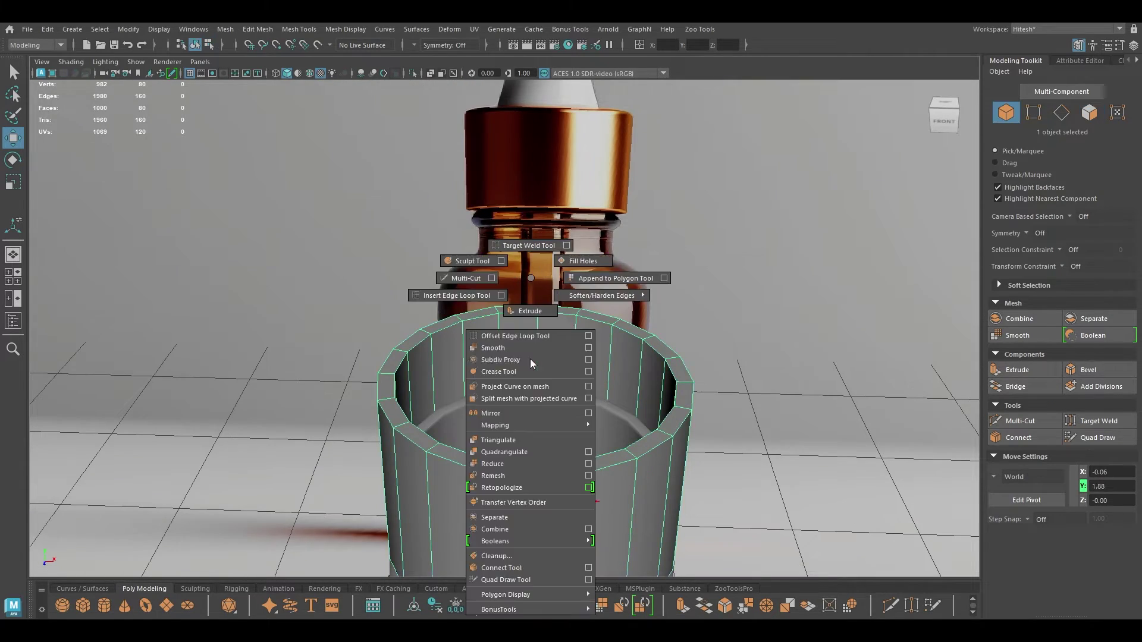
left_click(466, 278)
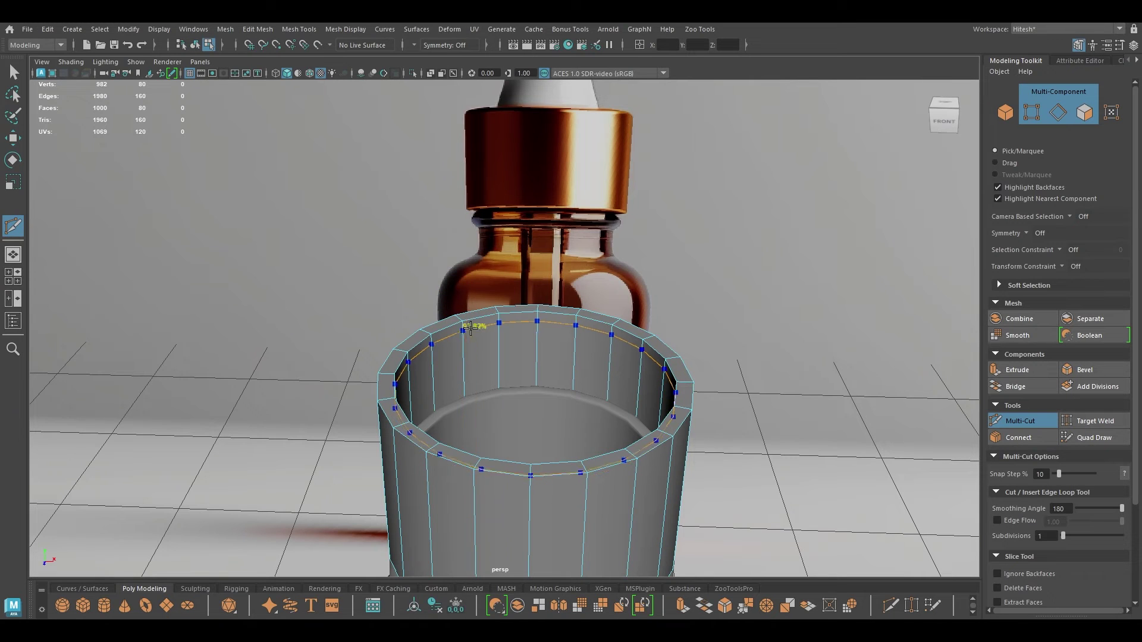
left_click(469, 327, "ctrl")
key("w")
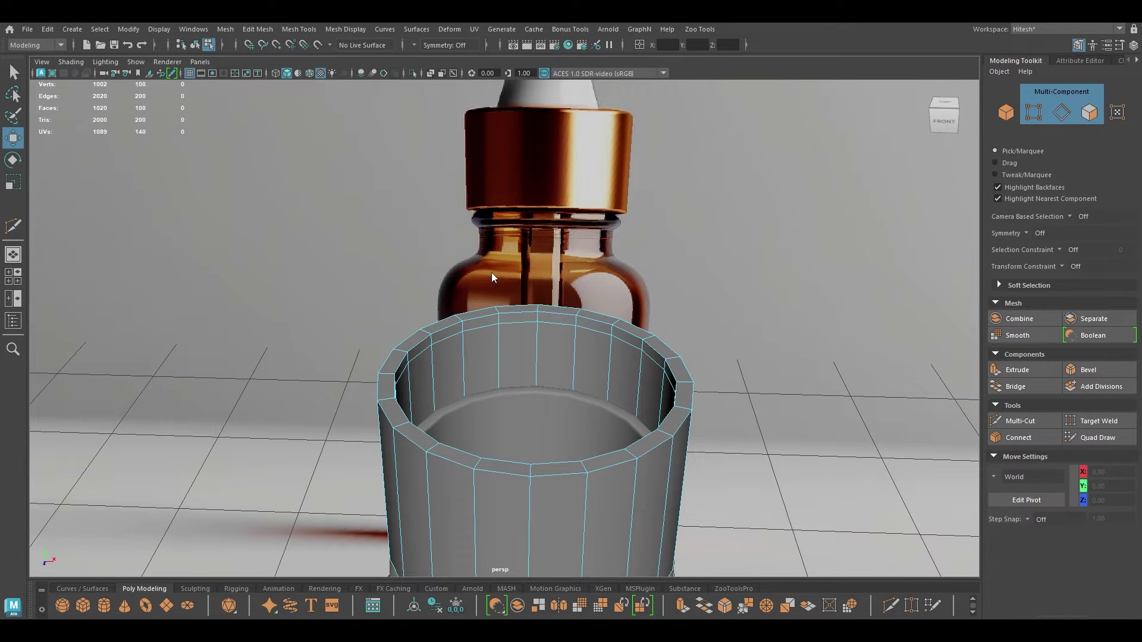
Extrude the narrow ring of inner faces below the cap's rim inward to form the cap's flat top
right_click_drag(492, 275, 487, 309)
left_click(471, 326)
double_click(453, 330, "shift")
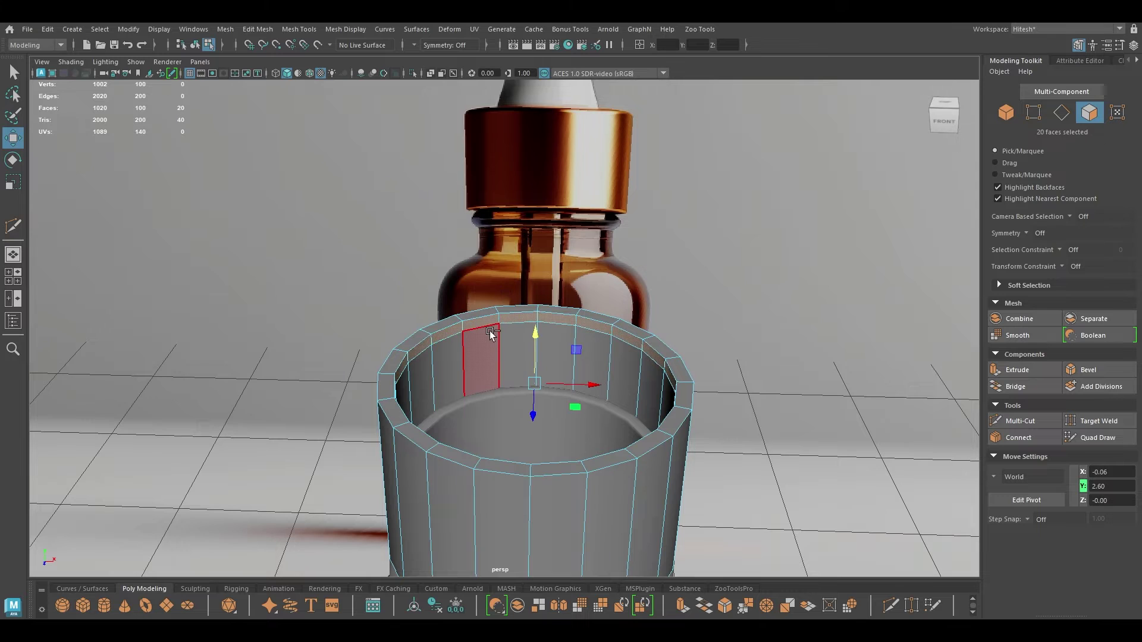
key("ctrl+e")
left_click_drag(831, 426, 845, 426)
key("w")
Duplicate the inner ring of faces around the cap's opening and select the copy as a separate object
mouse_move(616, 384)
left_mouse_down("alt")
mouse_move(655, 369)
mouse_move(625, 386)
left_mouse_up("alt")
right_click_drag(624, 386, 551, 345, "alt")
left_click_drag(513, 254, 493, 316, "alt")
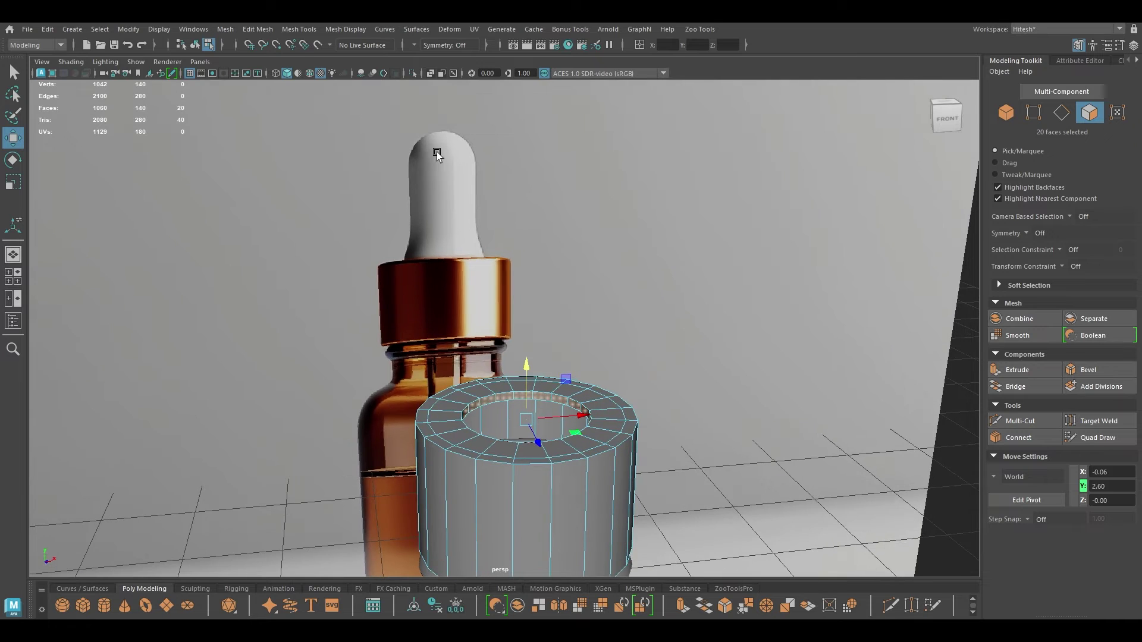
left_click_drag(437, 154, 652, 323, "alt")
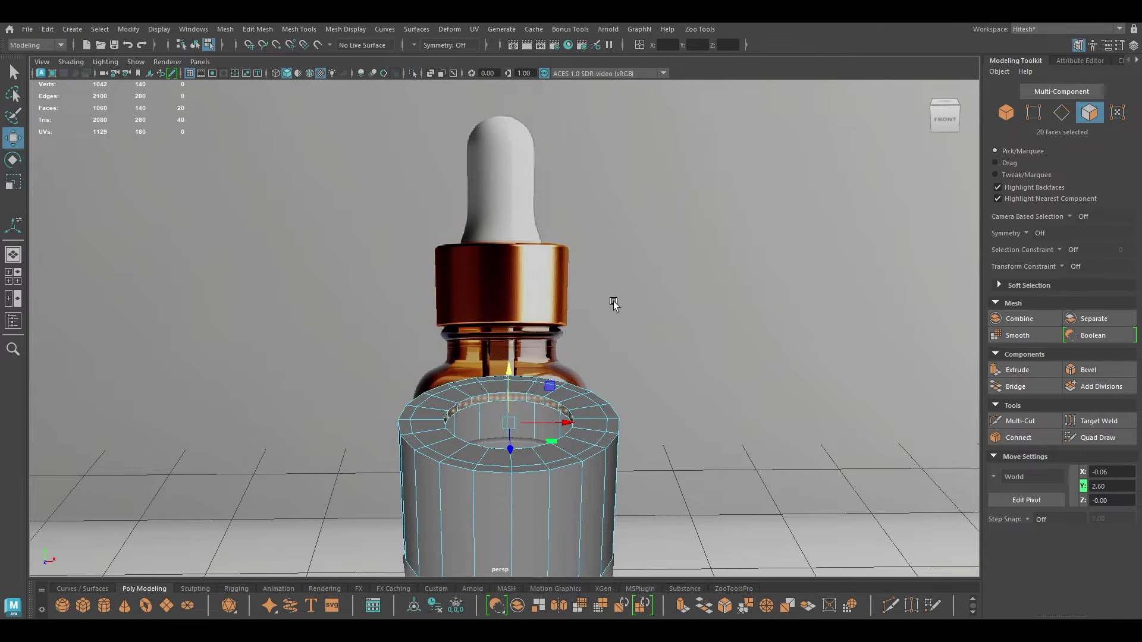
scroll(533, 413, "up", 3)
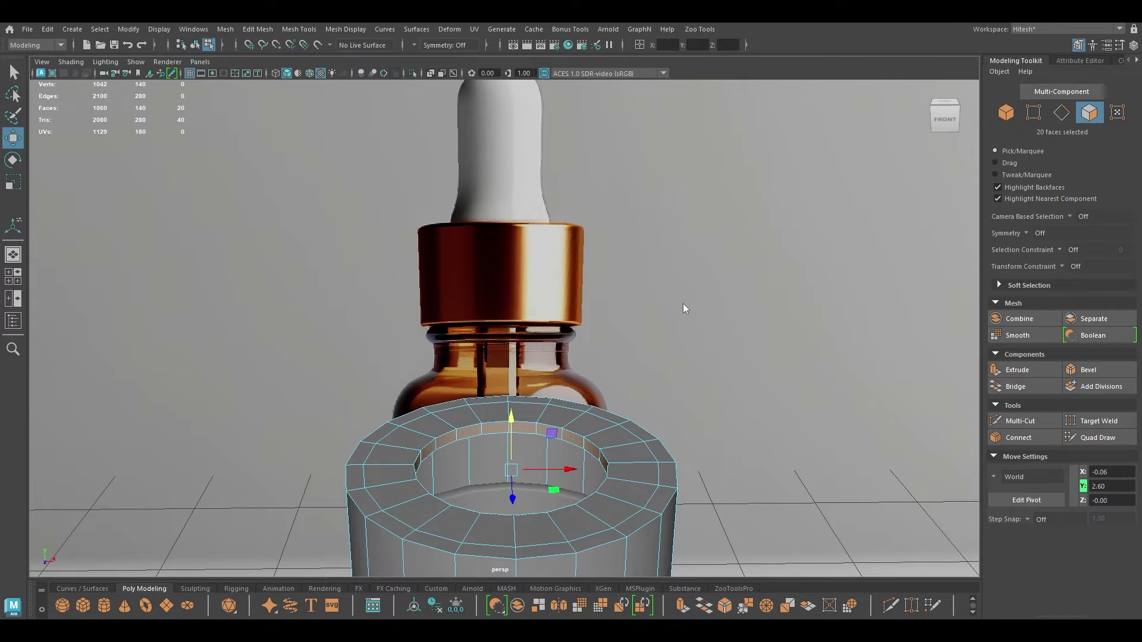
right_click_drag(683, 307, 671, 516, "shift")
key("w")
right_click_drag(553, 280, 608, 264)
left_click(581, 373)
left_click(510, 427)
left_click(531, 428)
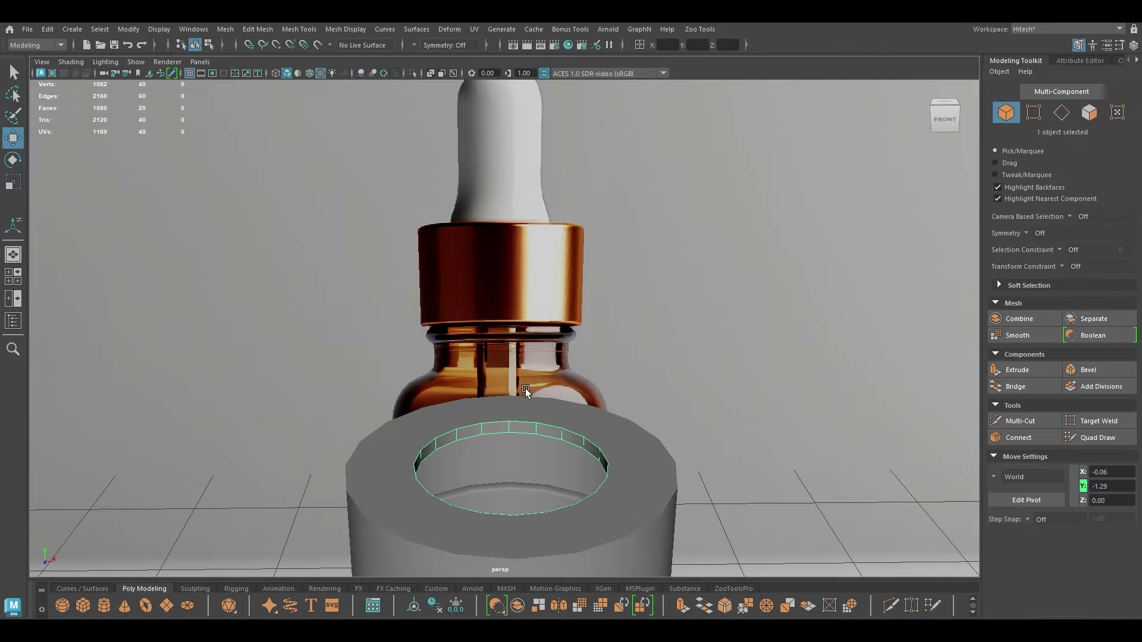
Extrude the duplicated ring's upper edge loop upward out of the cap to Y 2.88 in wireframe front view
key("space")
left_click_drag(443, 319, 456, 389)
right_click_drag(636, 280, 636, 250)
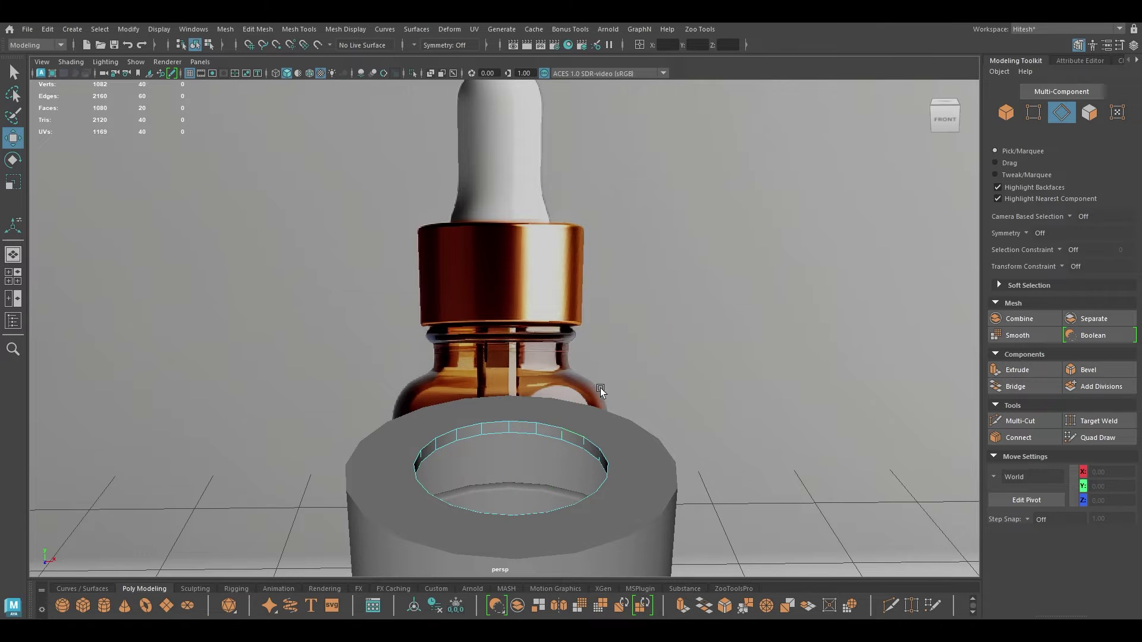
double_click(555, 422)
key("space")
left_click_drag(553, 408, 558, 458)
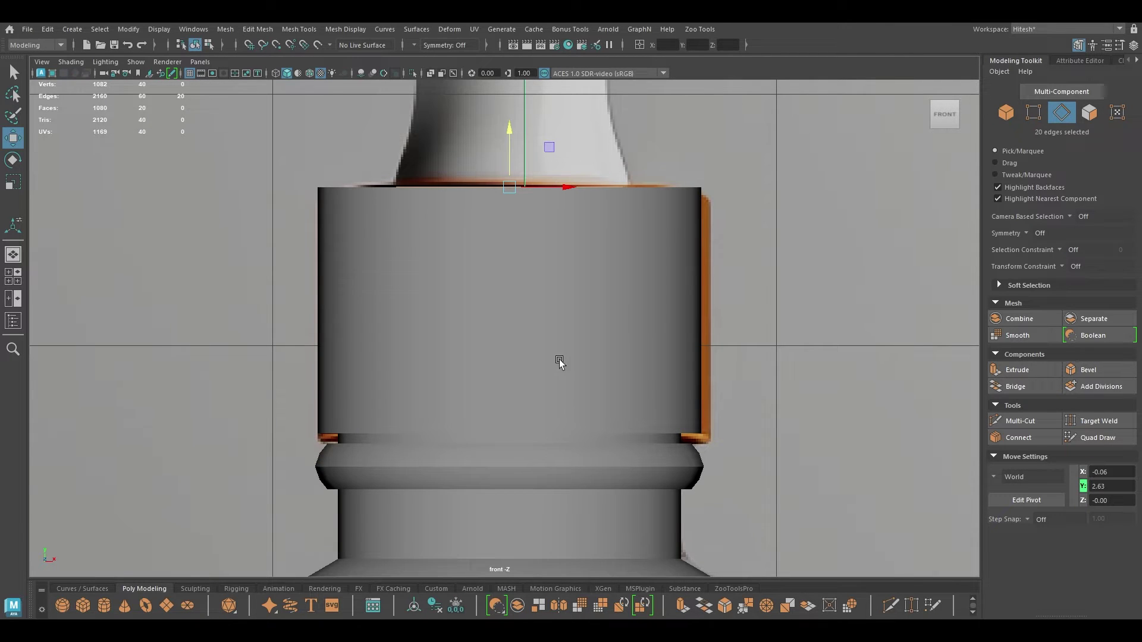
key("4")
middle_click_drag(543, 231, 540, 474, "alt")
scroll(541, 474, "up", 2)
left_click_drag(510, 387, 516, 287, "shift")
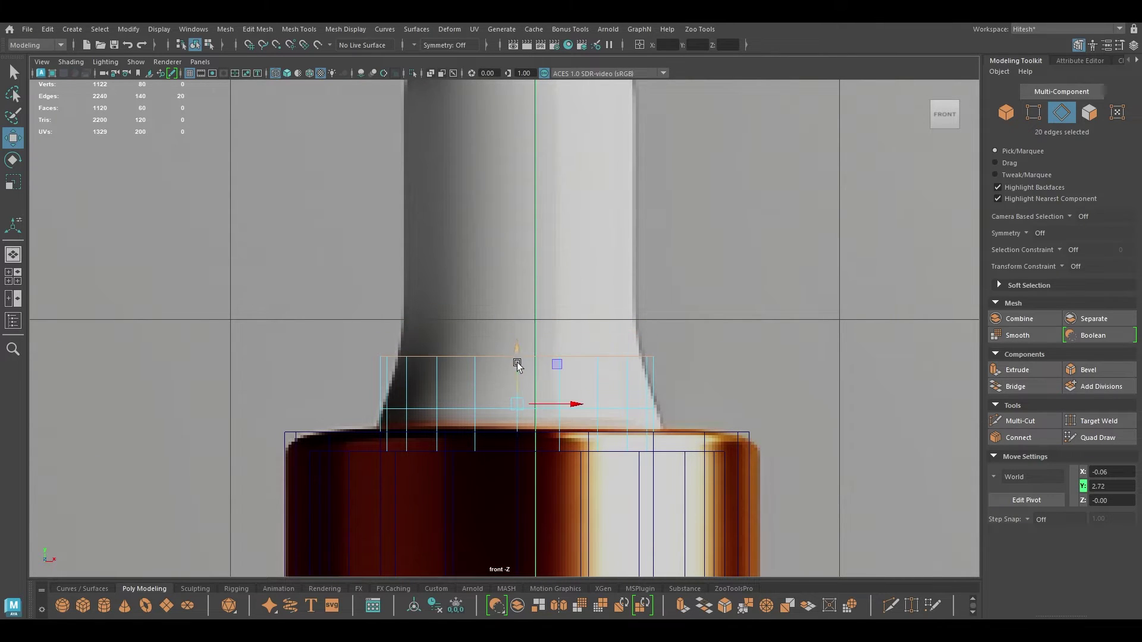
Scale the raised edge loop inward to follow the flared base of the reference's white bulb
key("r")
left_click_drag(516, 404, 494, 404)
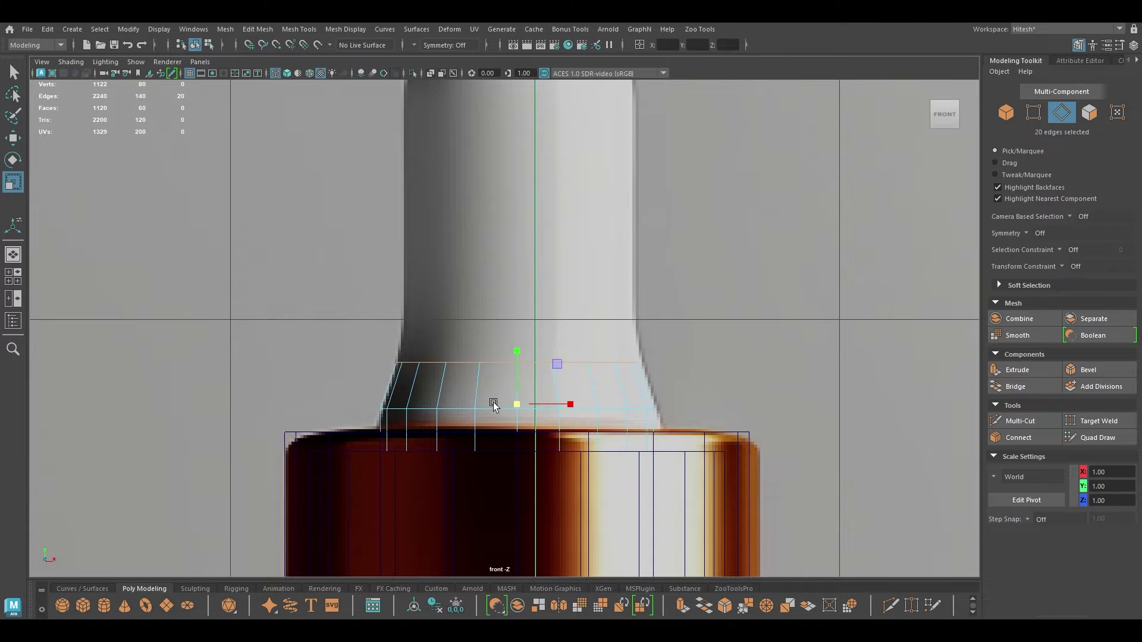
key("ctrl+z")
left_click(532, 357)
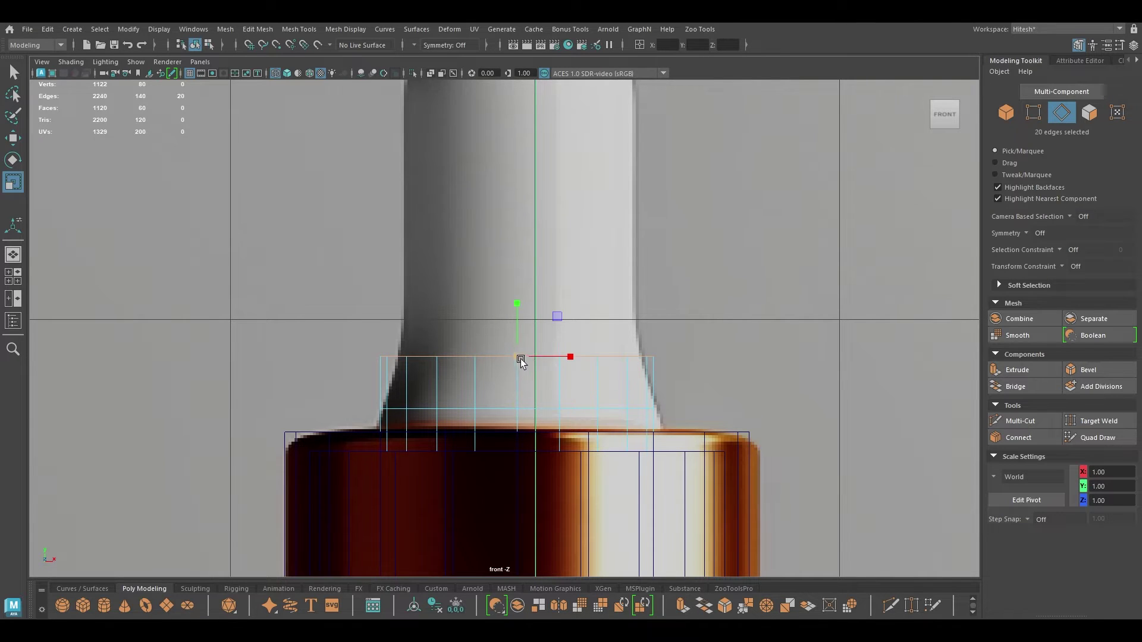
key("w")
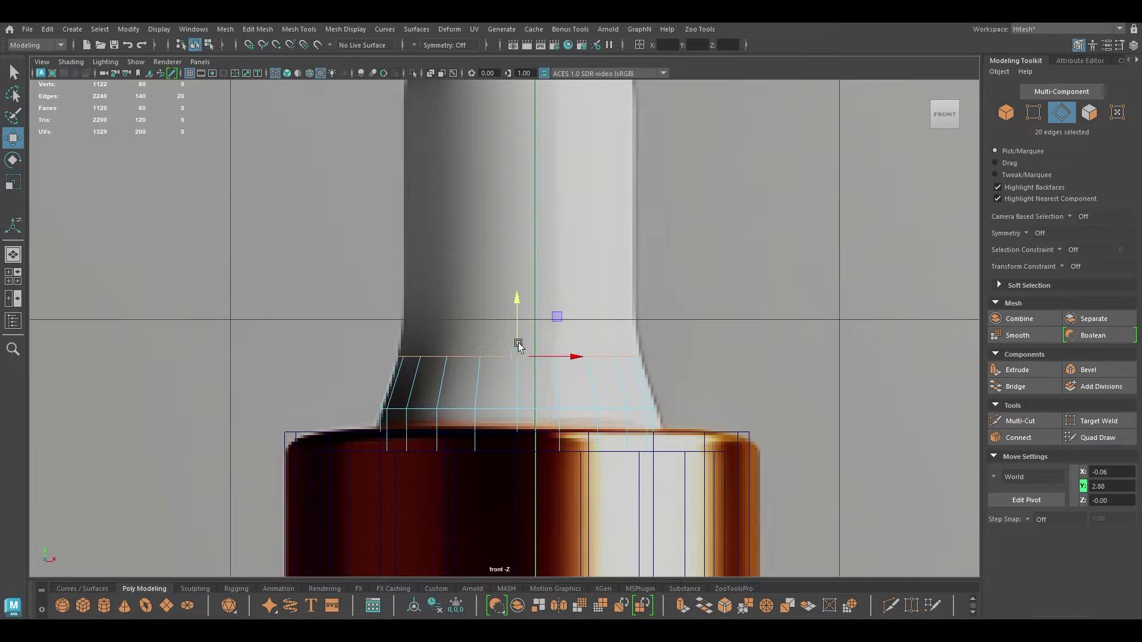
Extrude the edge loop further up along the reference bulb's outline to its top at Y 4.10
middle_click_drag(518, 345, 530, 443, "alt")
left_click_drag(506, 460, 508, 91, "shift")
key("r")
key("w")
key("r")
Extrude the bulb's open top edge inward in textured perspective view and merge it to the center
key("space")
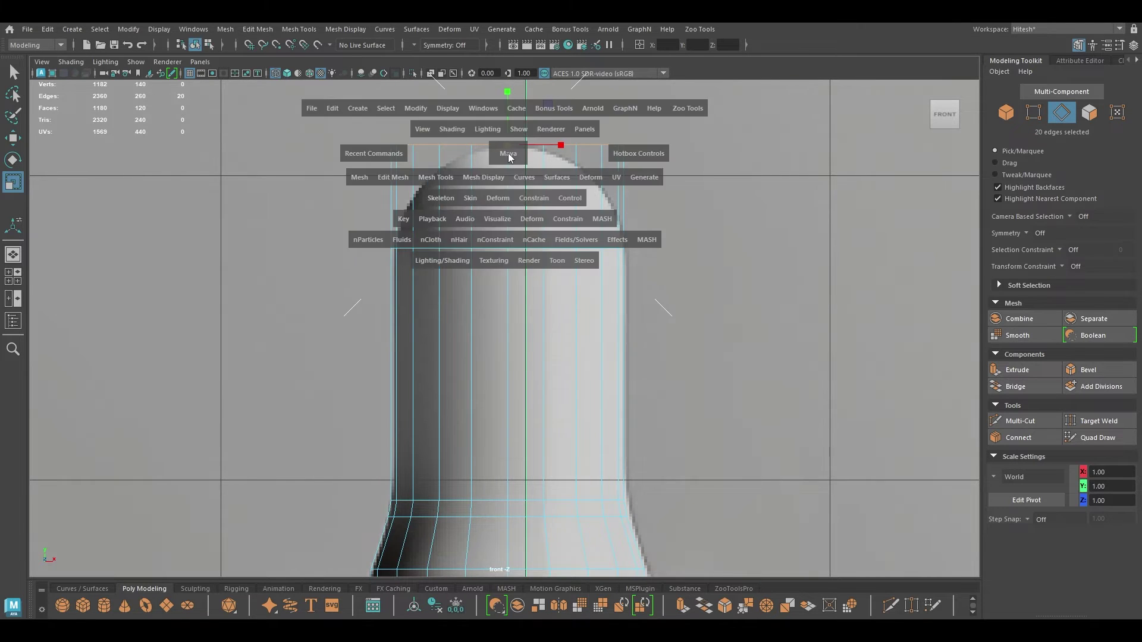
left_click(510, 153)
key("f")
key("6")
mouse_move(509, 190)
left_mouse_down("alt")
mouse_move(523, 260)
mouse_move(517, 234)
mouse_move(504, 314)
mouse_move(421, 357)
left_mouse_up("alt")
scroll(522, 260, "down", 3)
key("w")
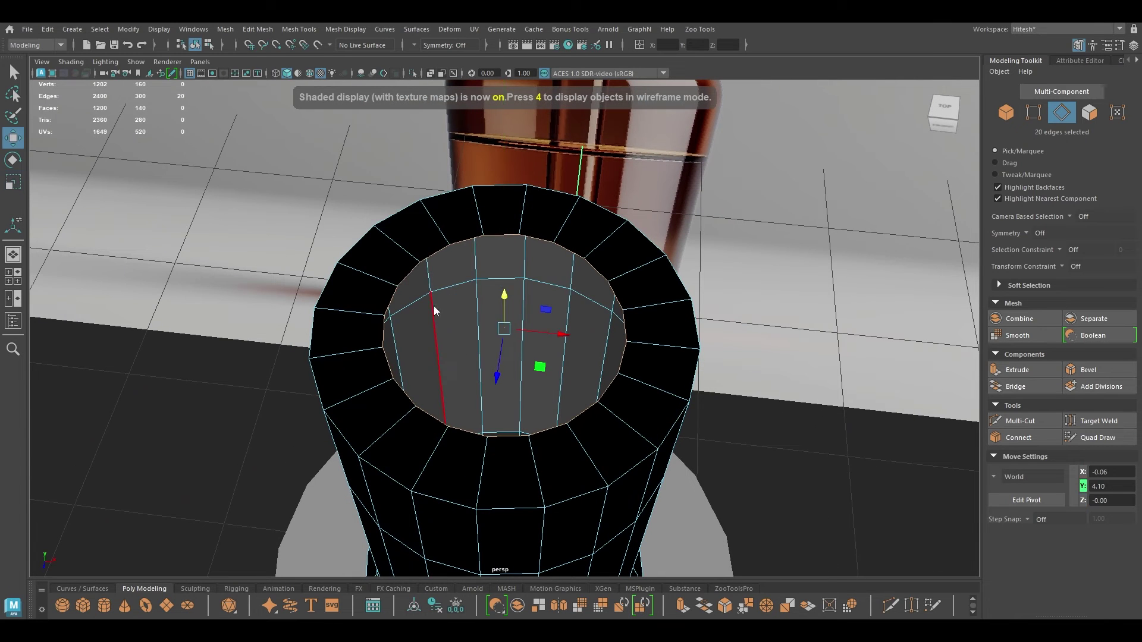
right_click_drag(433, 305, 451, 217, "shift")
Select the black bulb mesh as an object and correct its inverted normals with Conform
mouse_move(451, 217)
left_mouse_down("alt")
mouse_move(484, 256)
mouse_move(479, 275)
mouse_move(517, 178)
mouse_move(462, 224)
left_mouse_up("alt")
key("F8")
left_click_drag(563, 158, 581, 212, "alt")
left_click(609, 223)
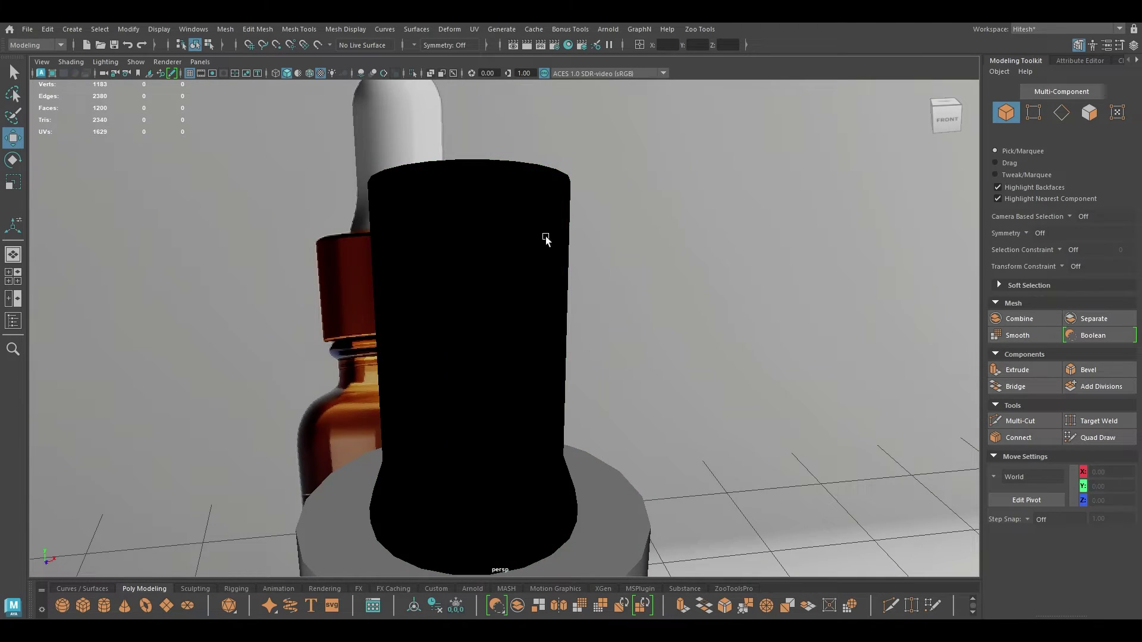
left_click(546, 239)
left_click(334, 29)
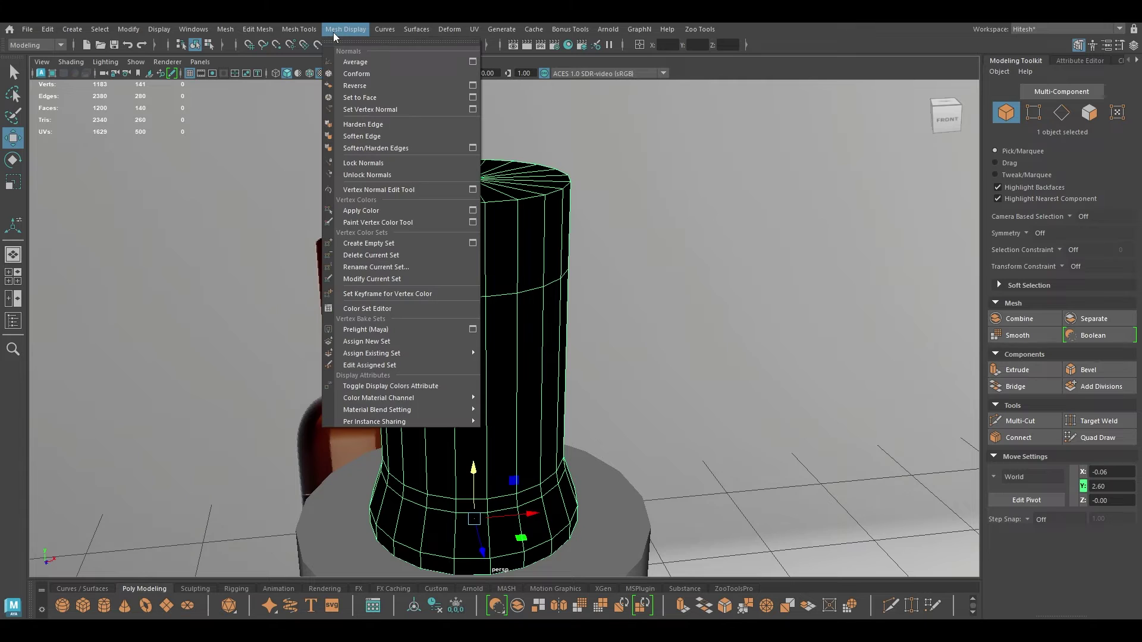
left_click(365, 74)
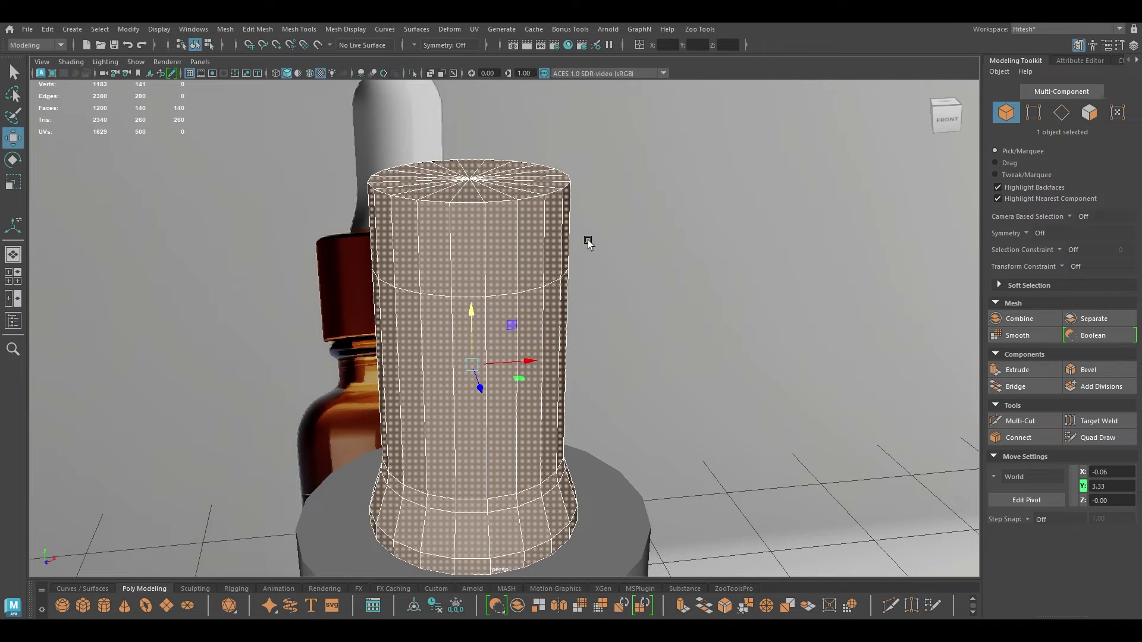
Try to round the bulb's top rim with a bevel of 4 segments at fraction 0.9
right_click_drag(490, 208, 487, 170)
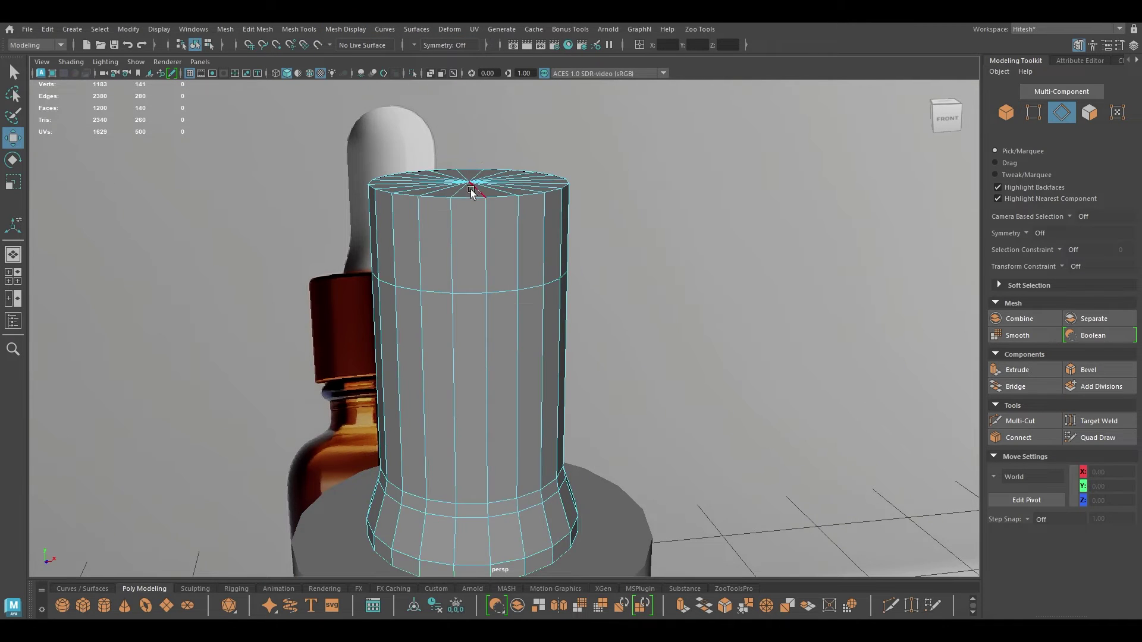
double_click(467, 198)
key("ctrl+b")
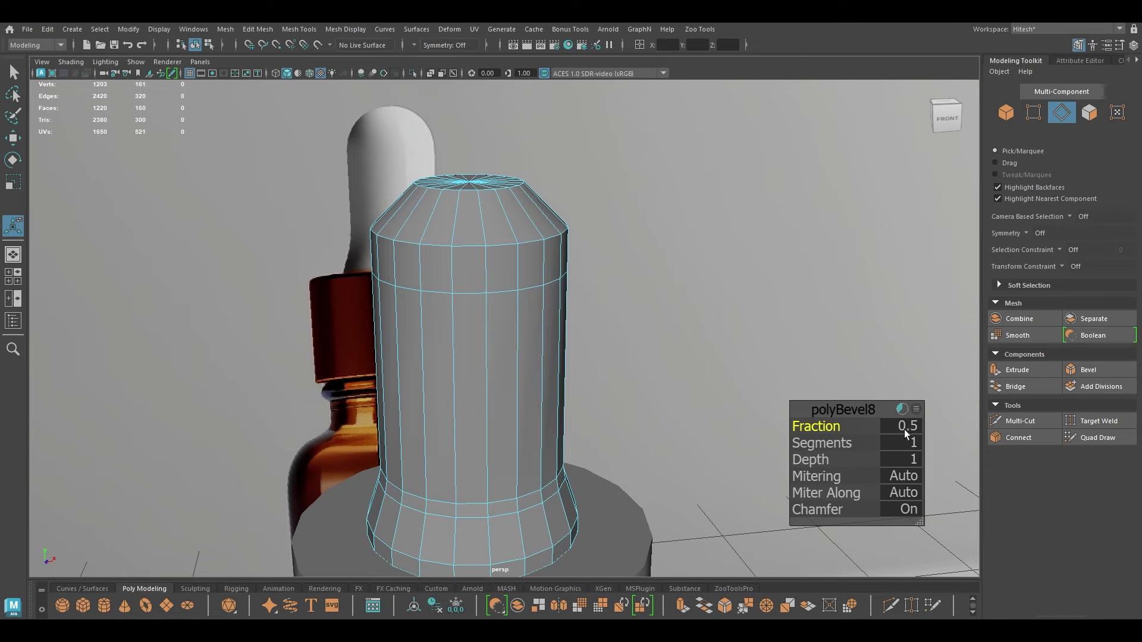
left_click_drag(816, 428, 911, 444)
left_click_drag(823, 427, 973, 468)
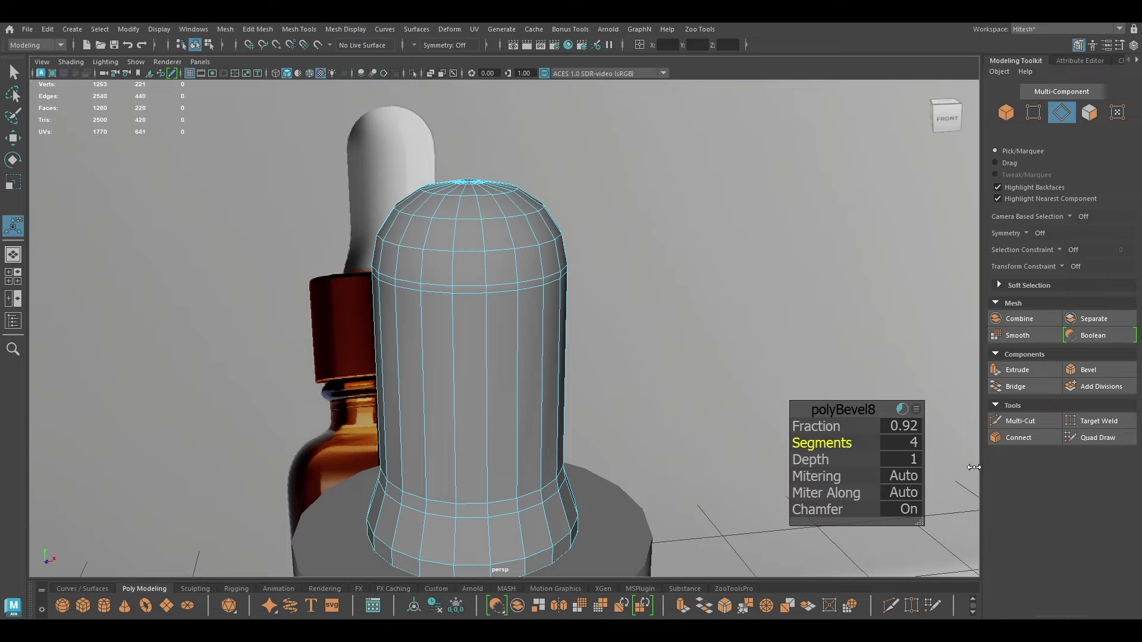
left_click_drag(825, 424, 824, 424)
Compare the bevel with the reference bulb in wireframe front view, fine-tune its fraction, and undo the bevel
key("space")
left_click_drag(564, 275, 561, 305)
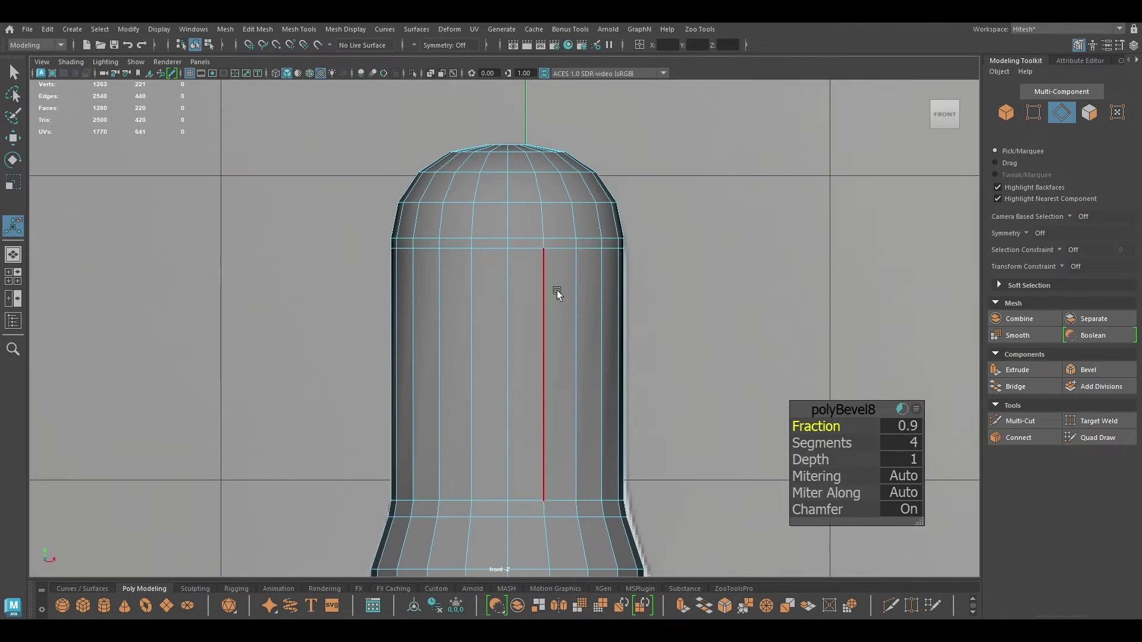
scroll(557, 291, "up", 1)
key("4")
middle_click_drag(581, 268, 581, 275, "alt")
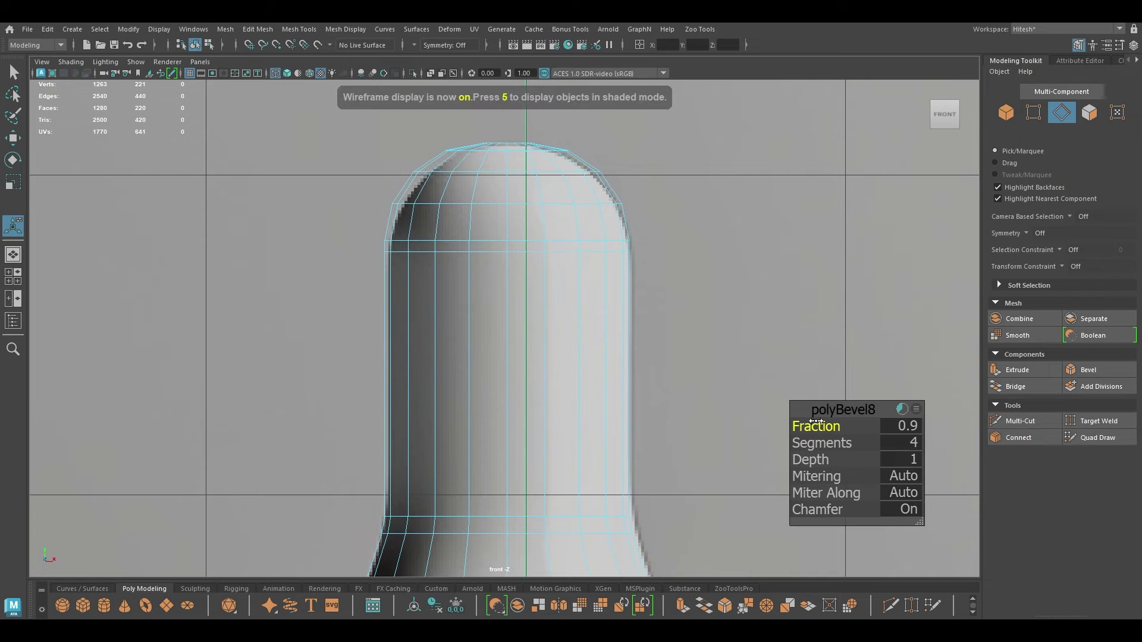
left_click_drag(816, 422, 814, 425)
left_click(533, 301)
key("w")
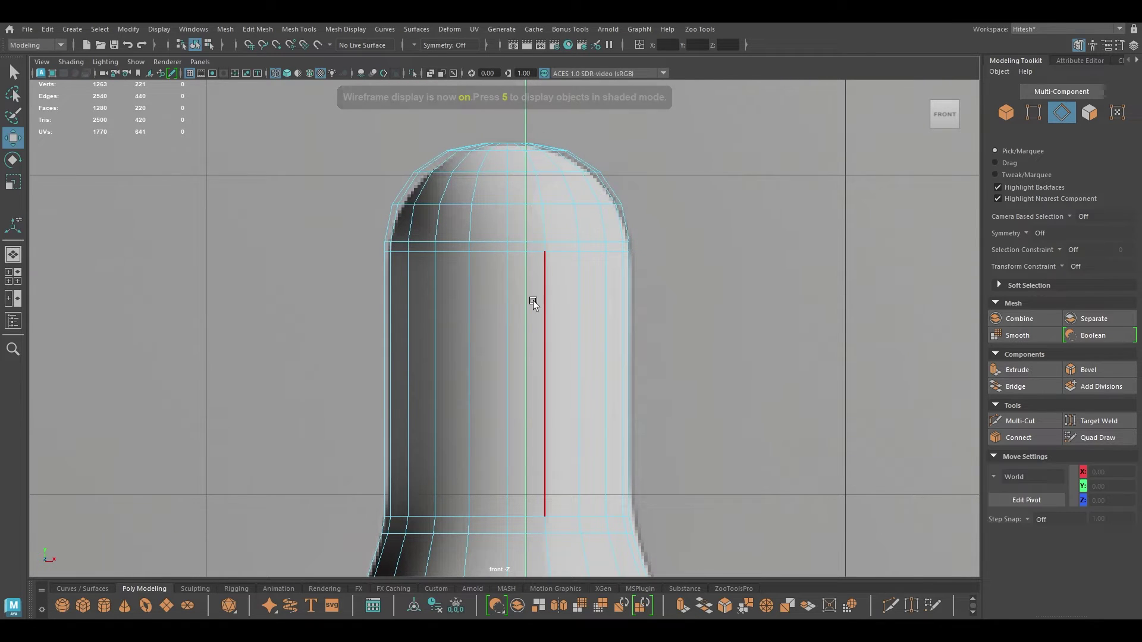
key("ctrl+z")
key("ctrl+z")
key("ctrl+z")
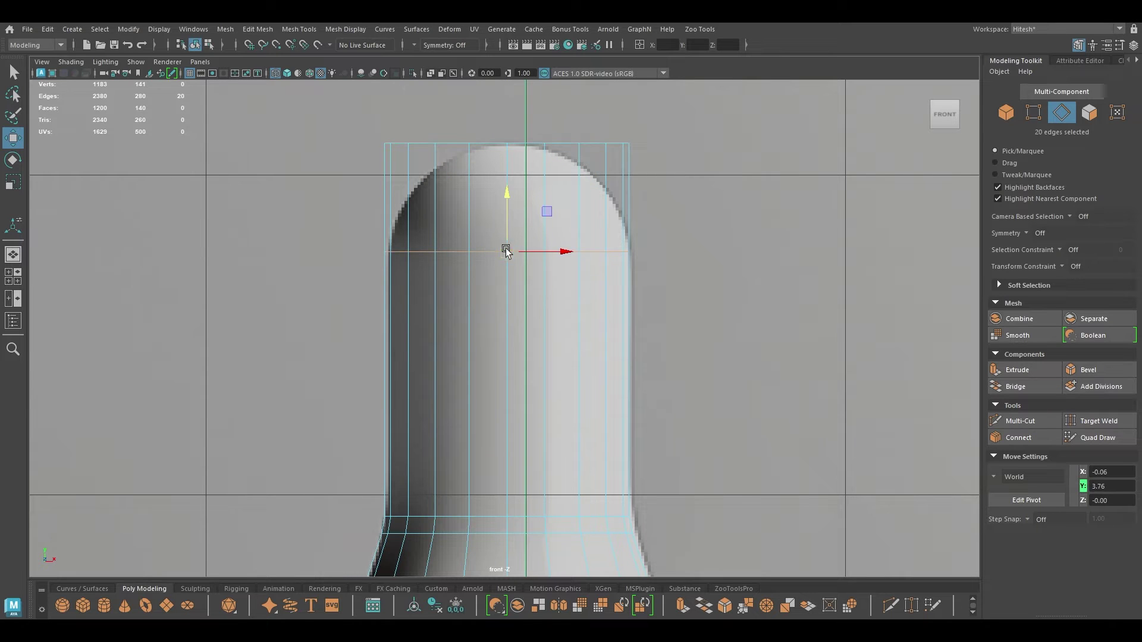
Lower the edge loop below the bulb's top to Y 3.51 and bevel the top rim with 4 segments at fraction 0.86
left_click_drag(513, 261, 513, 277)
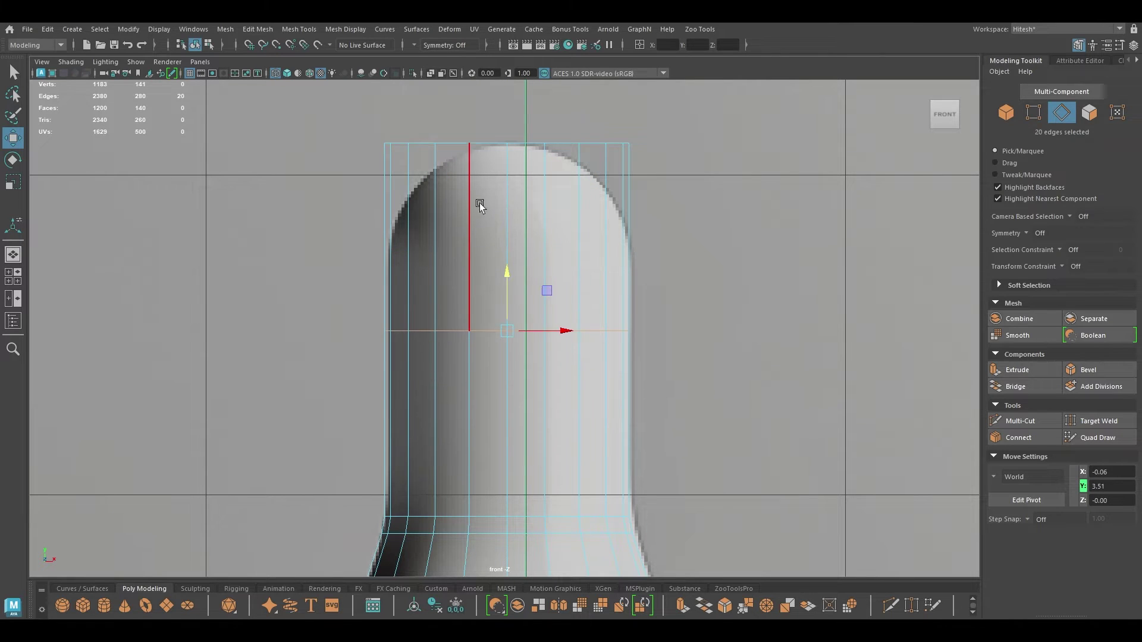
key("ctrl+b")
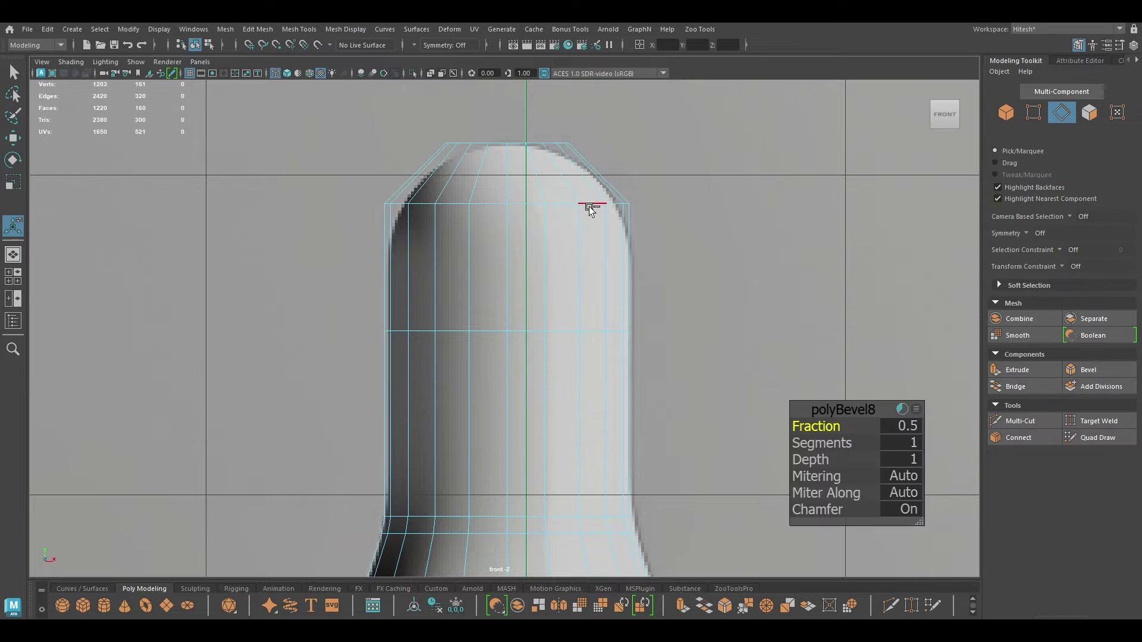
left_click_drag(812, 423, 1005, 467)
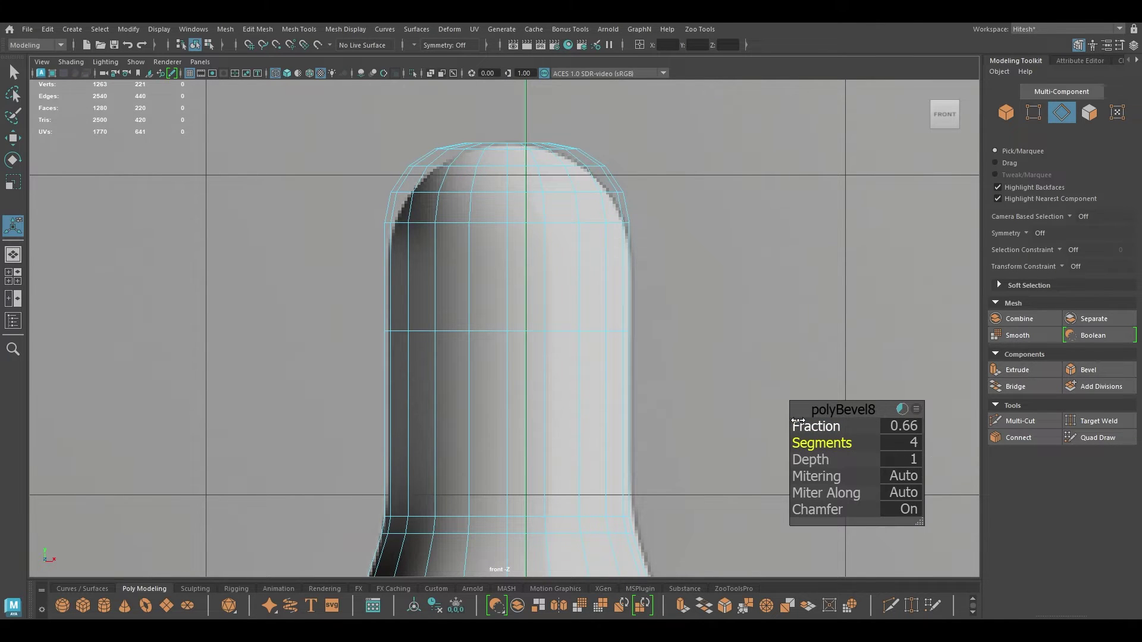
left_click_drag(797, 421, 822, 439)
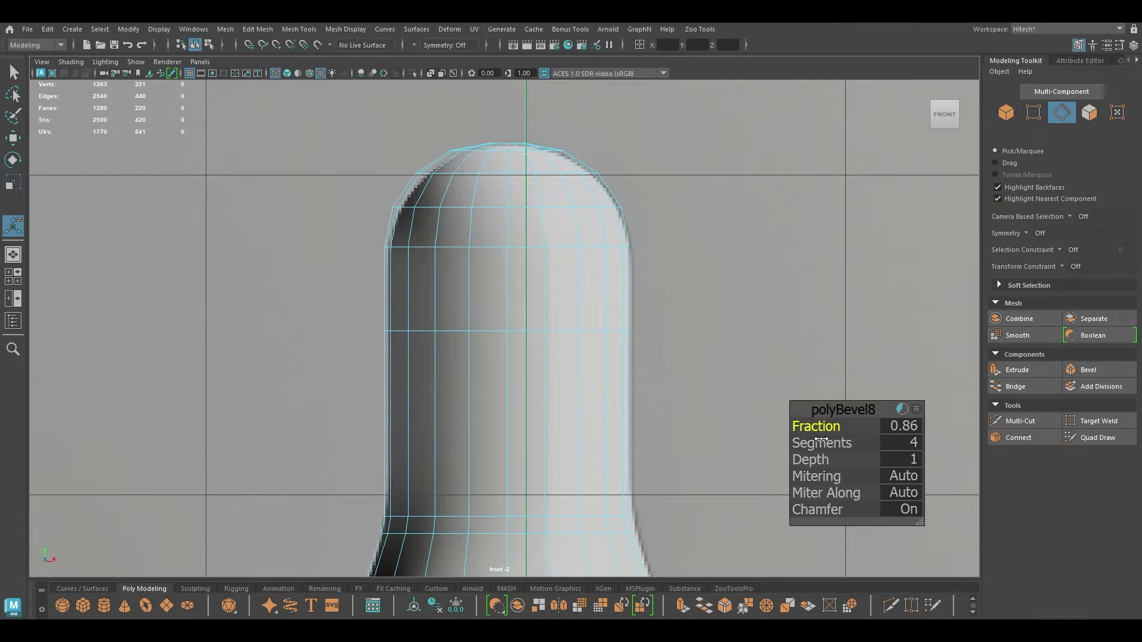
key("w")
Delete every other spoke edge, ten in total, inside the small central ring at the top of the bulb
key("space")
left_click_drag(582, 123, 580, 180)
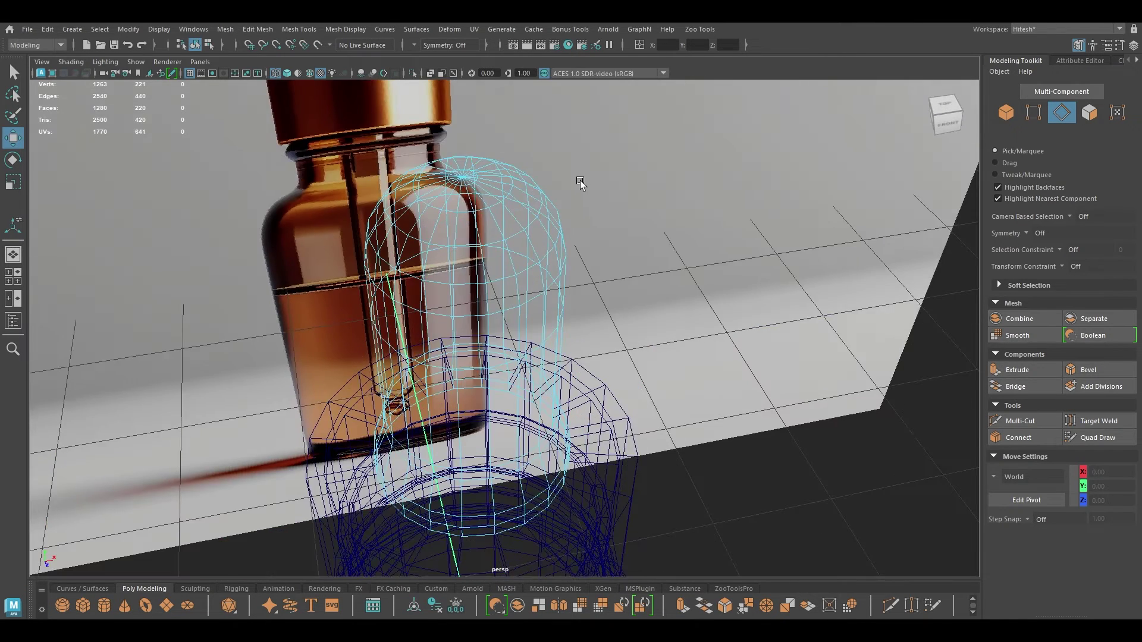
key("a")
key("6")
scroll(559, 232, "up", 10)
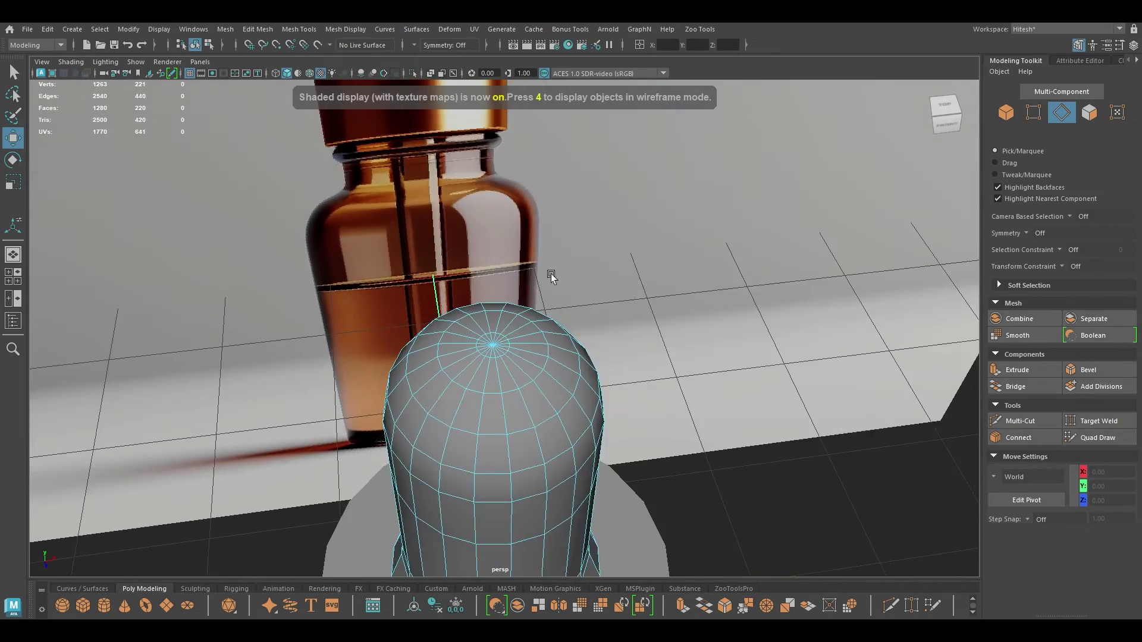
scroll(559, 297, "up", 5)
left_click_drag(505, 257, 496, 308, "alt")
middle_click_drag(495, 308, 490, 197, "alt")
scroll(400, 308, "up", 3)
right_click_drag(404, 348, 401, 334)
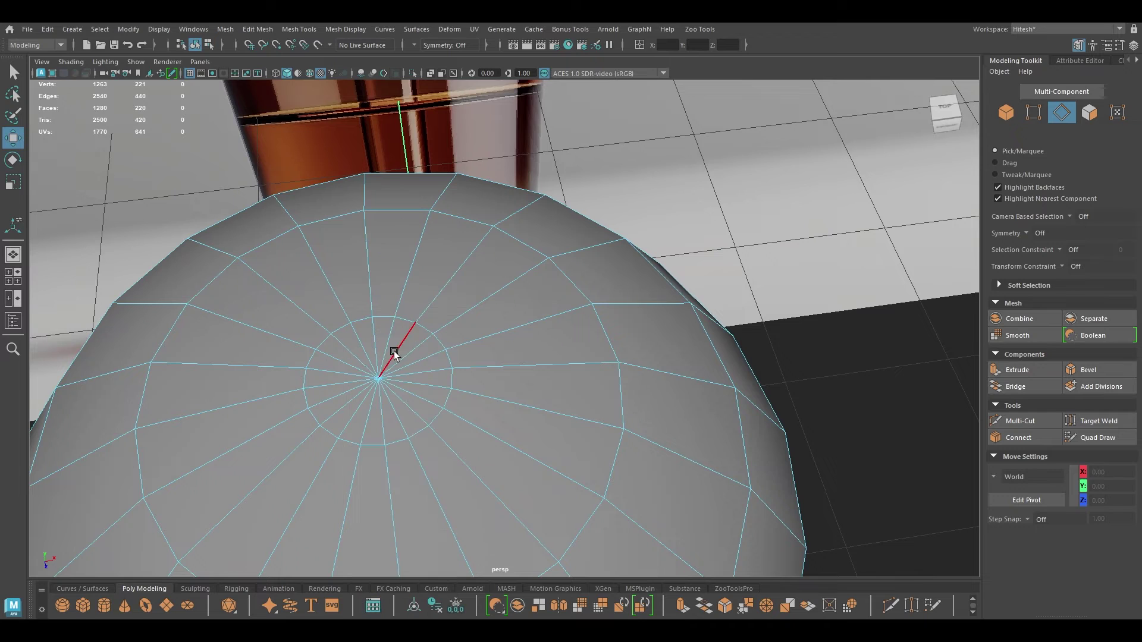
left_click(393, 340)
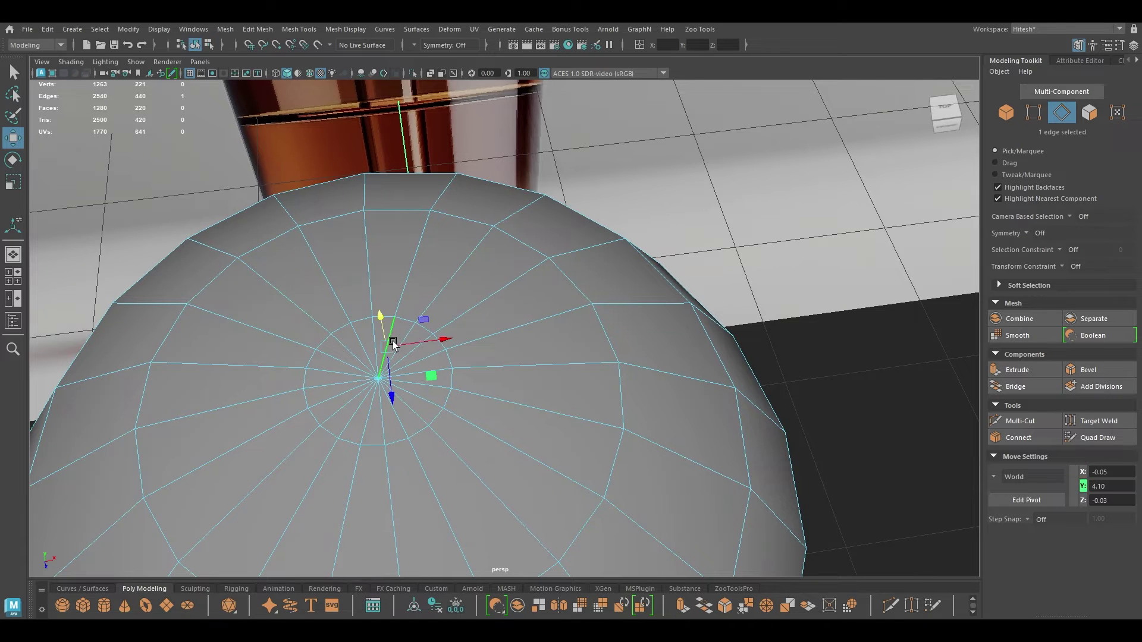
left_click(405, 355, "shift")
left_click(430, 375, "shift")
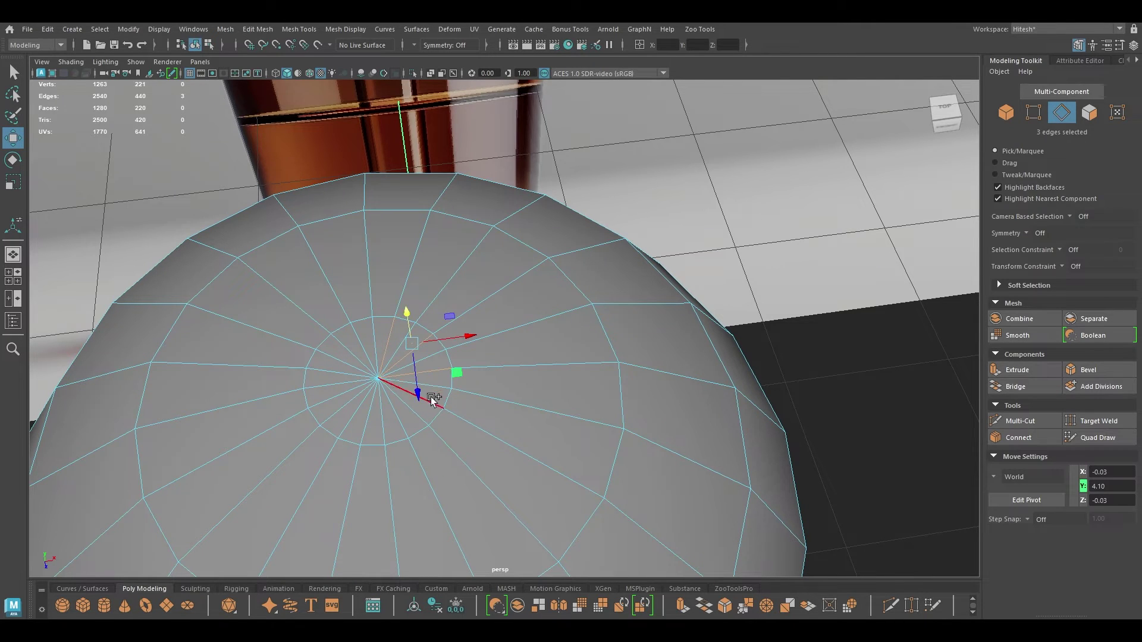
left_click(430, 397, "shift")
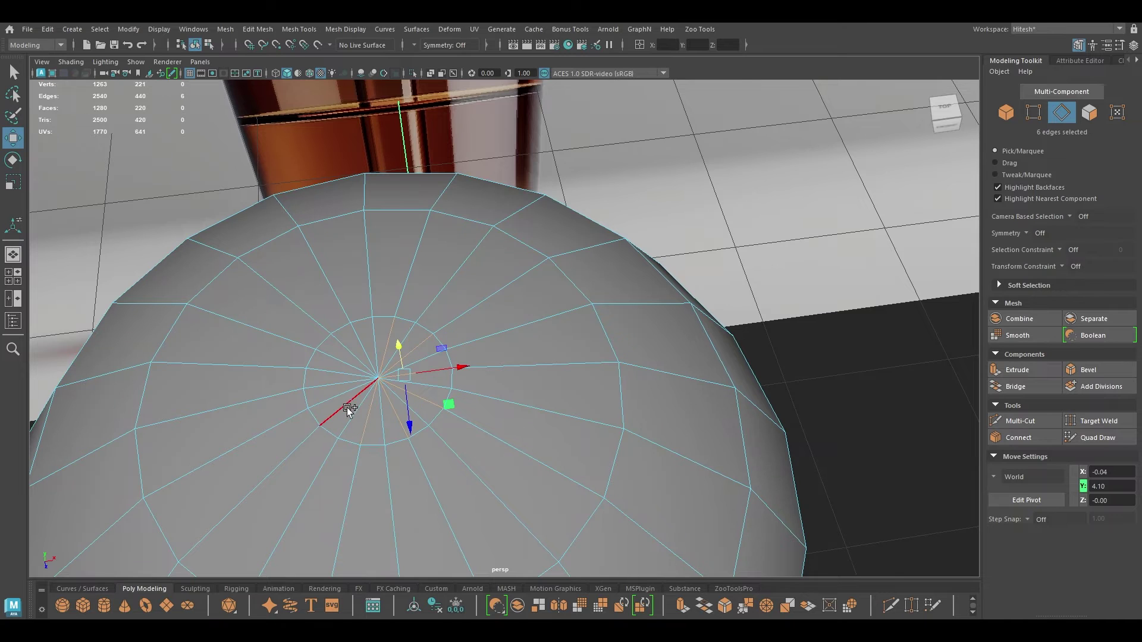
left_click(335, 386, "shift")
left_click(343, 360, "shift")
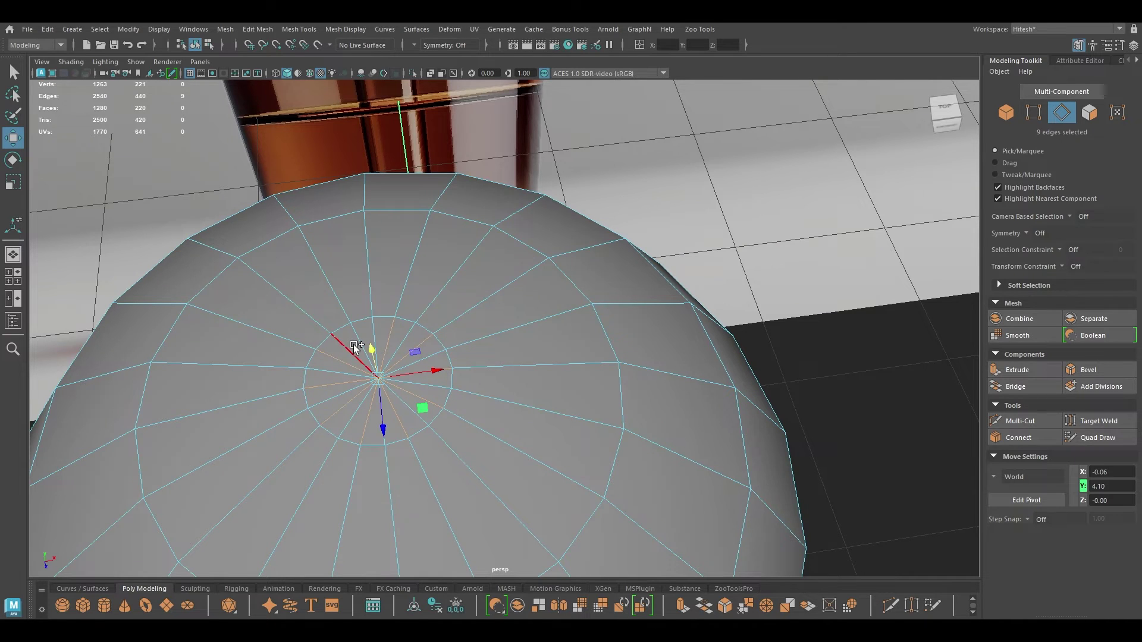
key("Delete")
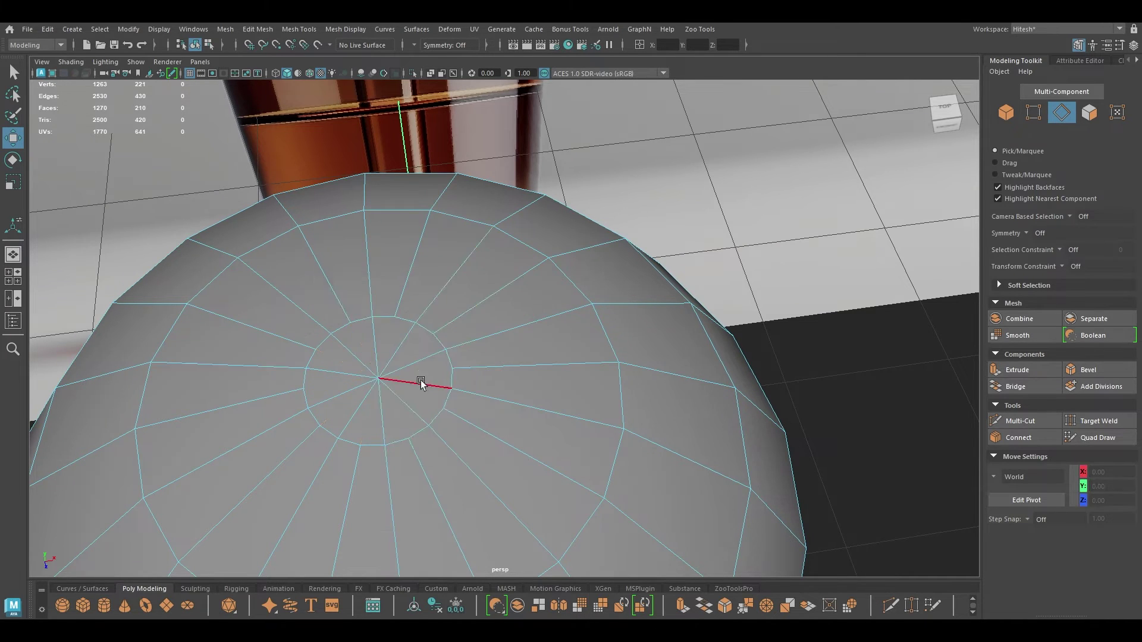
Return the bulb to object mode and lower it slightly into the cap, to Y 2.59
left_click_drag(416, 382, 454, 219, "alt")
middle_click_drag(455, 219, 477, 309, "alt")
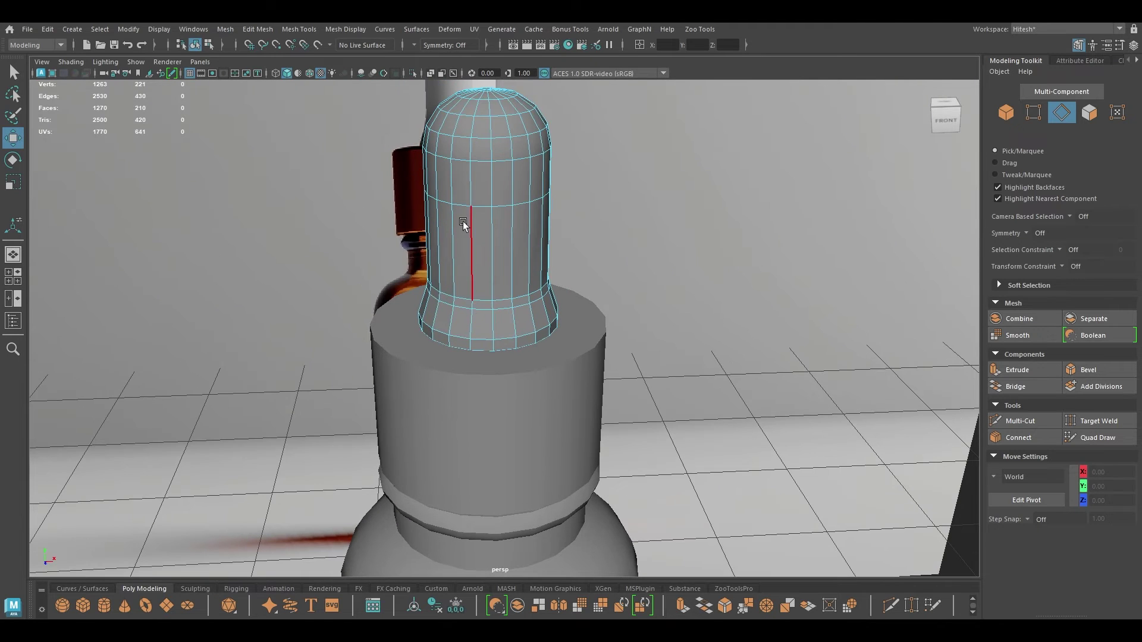
right_click_drag(464, 226, 608, 96)
left_click(656, 228)
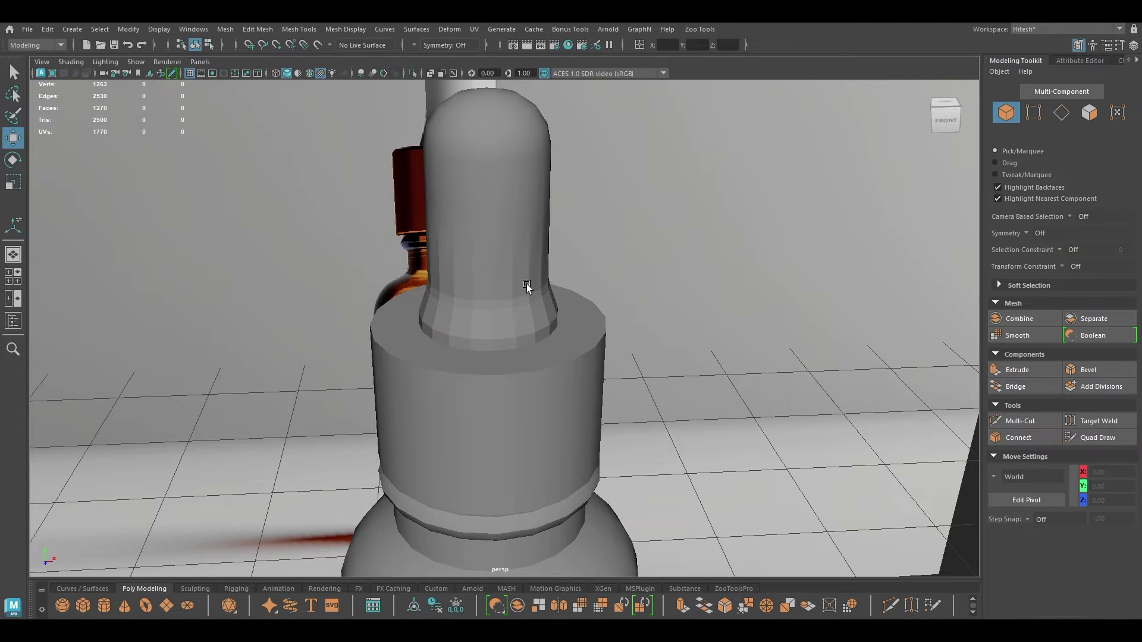
left_click(510, 275)
left_click_drag(490, 269, 490, 270)
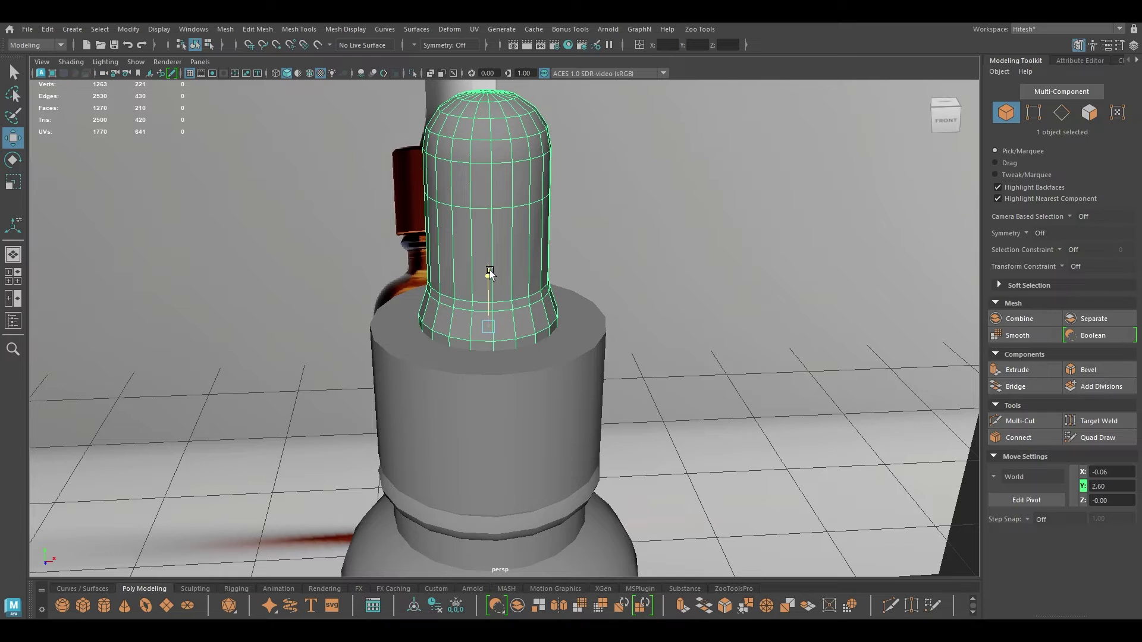
Insert edge loops with Multi-Cut just above and below the bulb's flared base edge, and another just above where the flare begins
right_click_drag(644, 222, 576, 221, "shift")
scroll(457, 337, "up", 10)
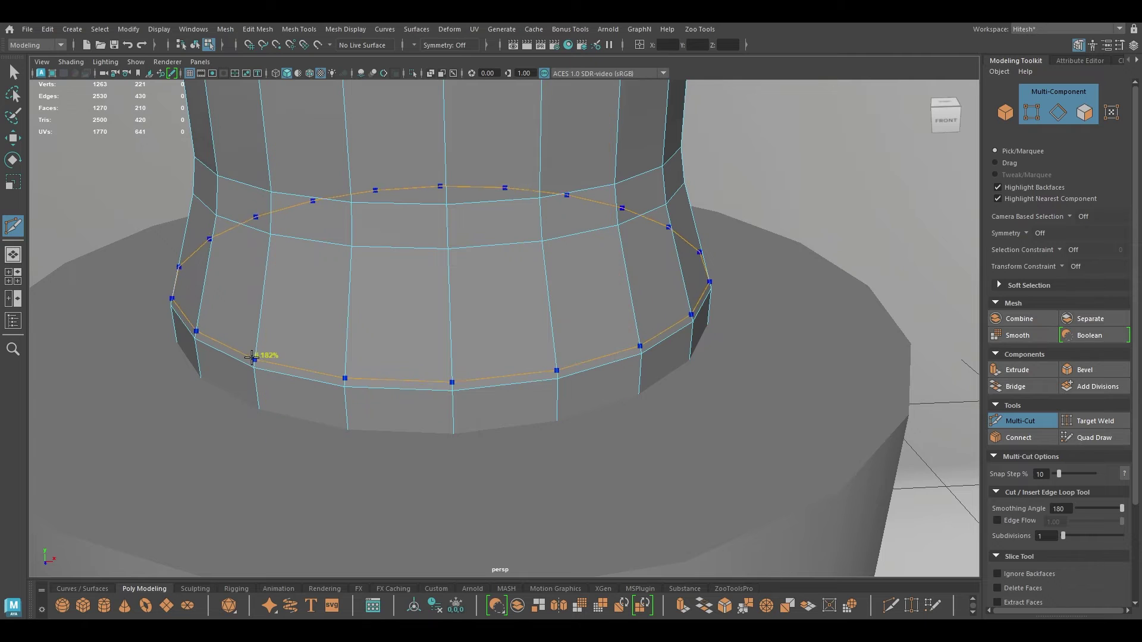
left_click(252, 357, "ctrl")
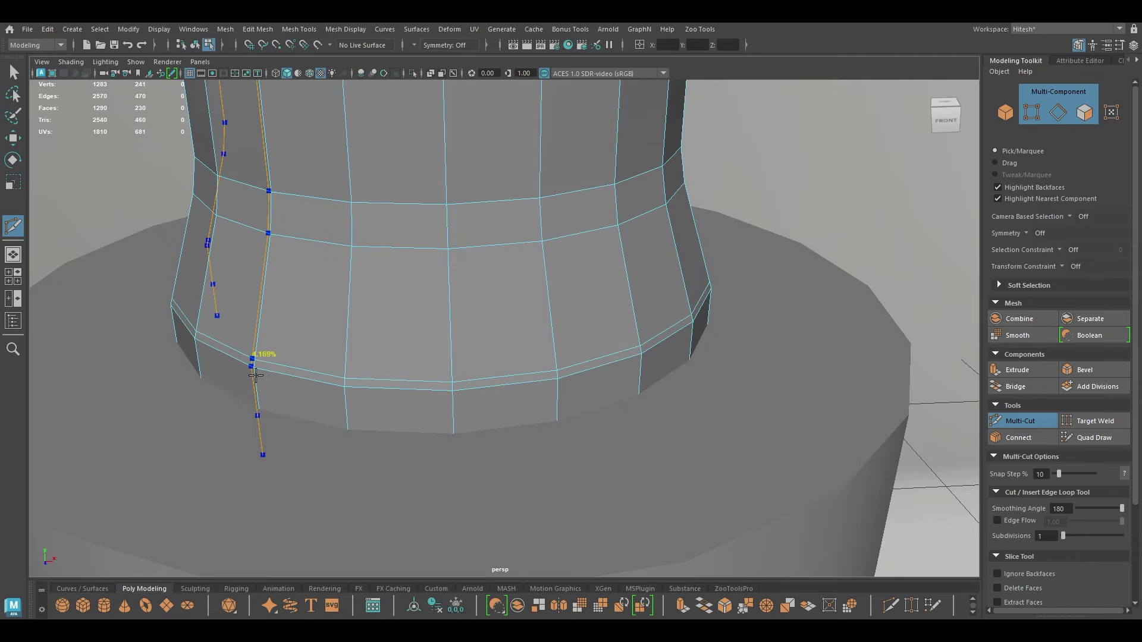
left_click(255, 377, "ctrl")
scroll(359, 316, "down", 4)
middle_click_drag(359, 317, 367, 352, "alt")
scroll(367, 352, "down", 2)
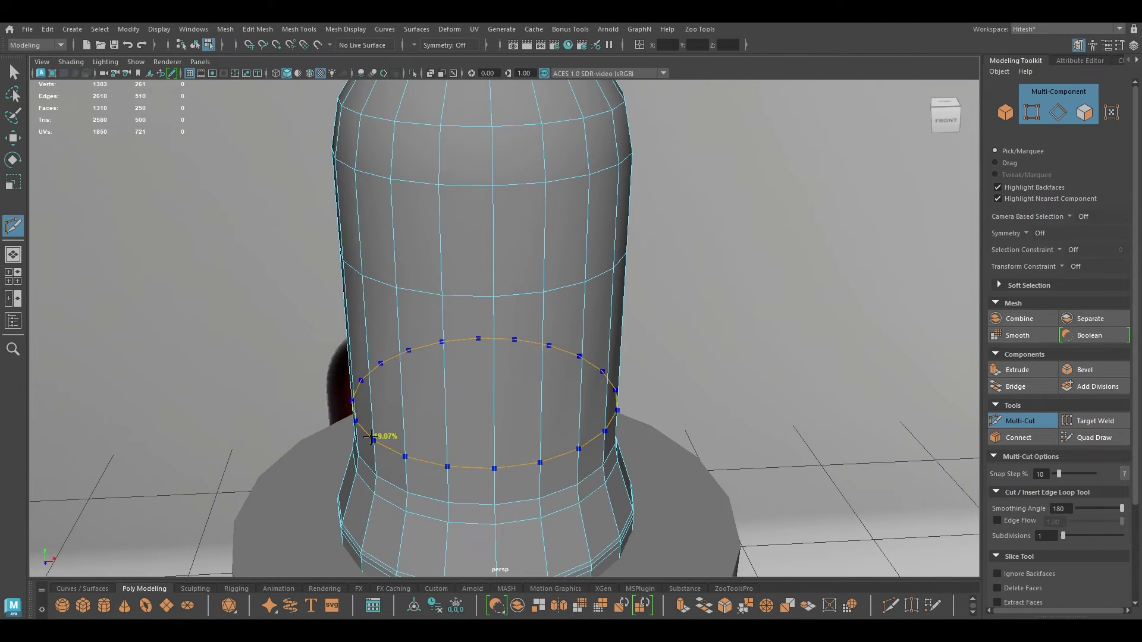
left_click(379, 463, "ctrl")
scroll(383, 373, "down", 3)
scroll(383, 374, "down", 2)
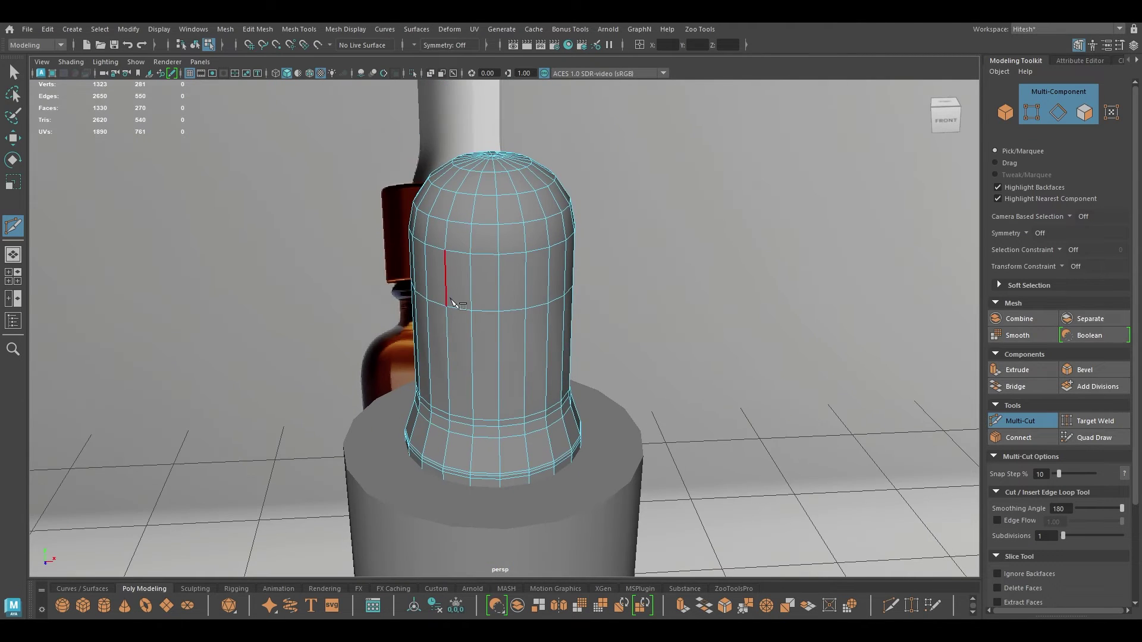
Turn on smooth mesh preview for the bulb and compare its silhouette with the reference in perspective and front views
key("w")
right_click_drag(449, 282, 509, 264)
key("3")
left_click(721, 202)
left_click_drag(525, 328, 519, 313, "alt")
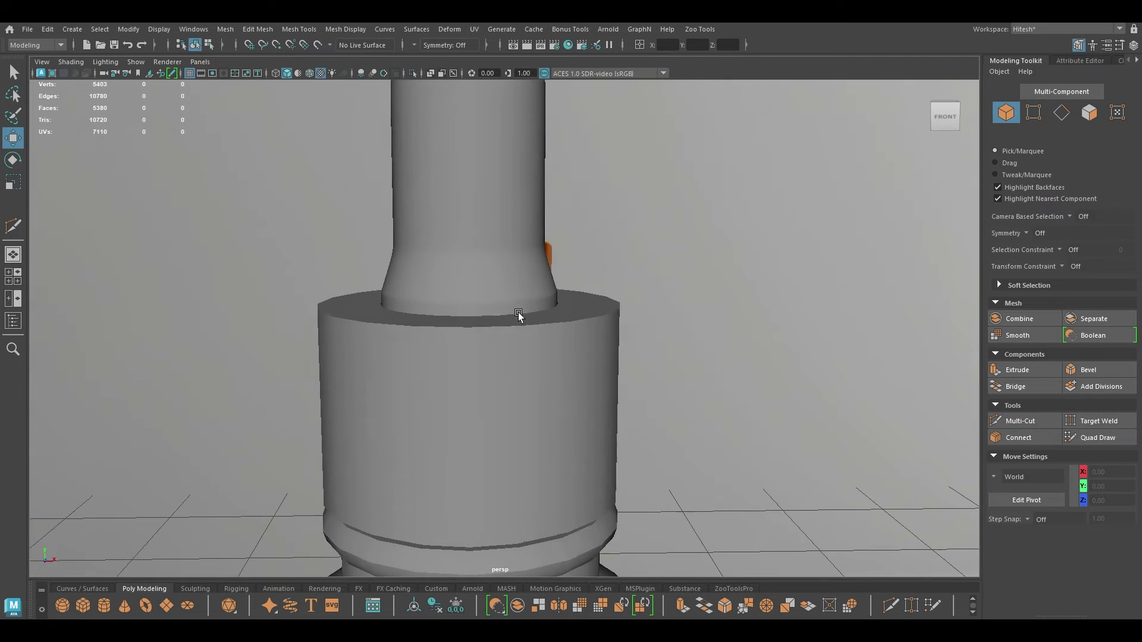
scroll(507, 257, "down", 2)
left_click_drag(506, 256, 512, 316, "alt")
key("space")
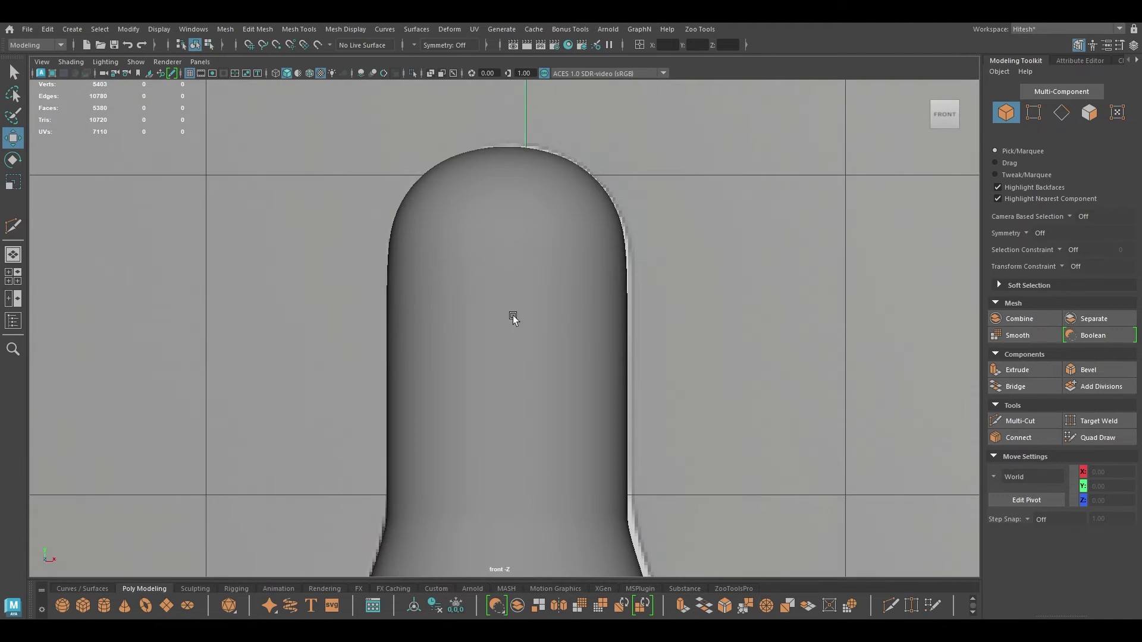
scroll(512, 273, "down", 4)
middle_click_drag(512, 273, 514, 225, "alt")
scroll(537, 401, "up", 2)
Delete one horizontal edge loop at the bulb's flared base, checking against the reference in wireframe, and return to shaded object mode
left_click(509, 355)
key("4")
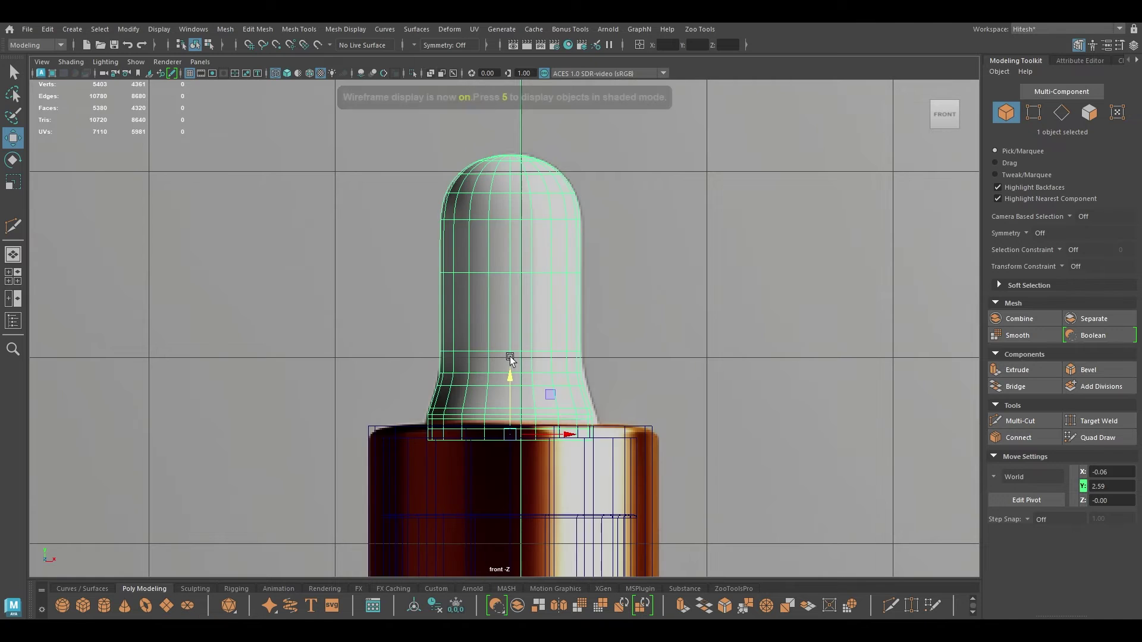
scroll(476, 333, "up", 5)
middle_click_drag(446, 311, 445, 296, "alt")
right_click_drag(443, 281, 424, 183)
left_click(326, 349)
right_click_drag(372, 256, 227, 339, "shift")
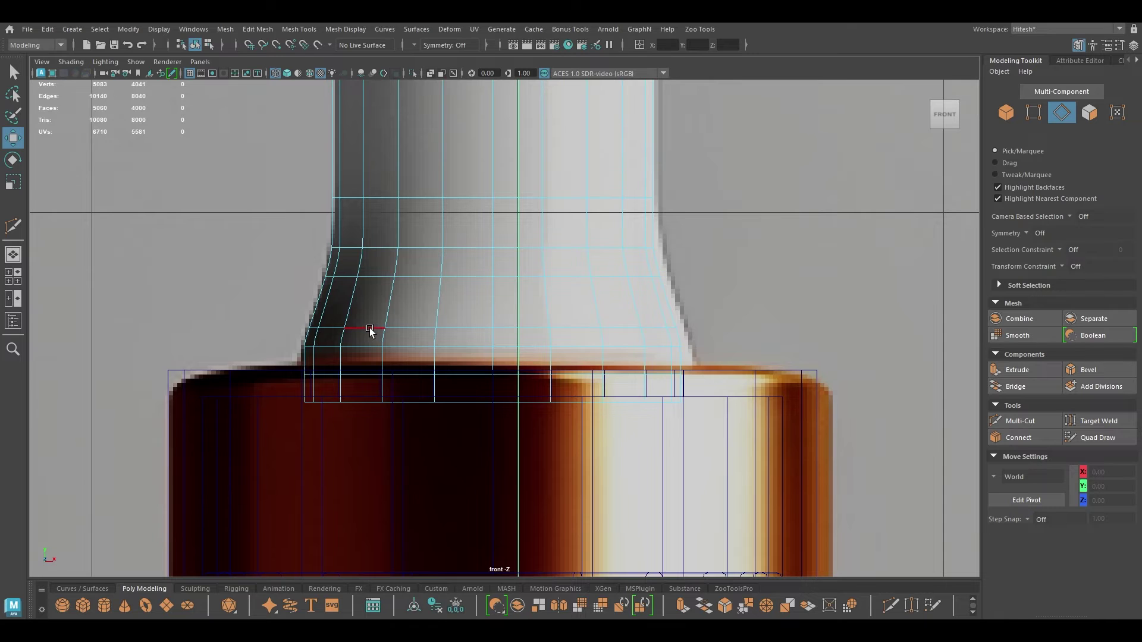
key("5")
right_click_drag(370, 284, 487, 209)
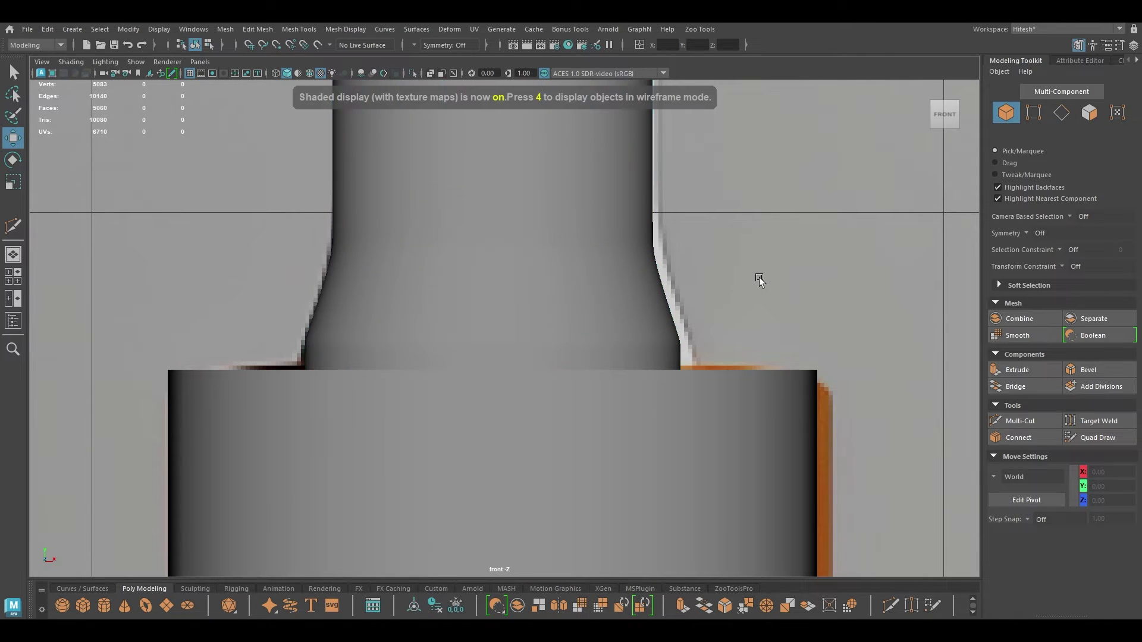
Examine the whole model beside the reference and the glass pipette inside the reference bottle, using perspective and front wireframe views
left_click_drag(759, 277, 803, 250, "alt")
key("space")
right_click_drag(759, 291, 650, 246, "alt")
left_click_drag(651, 246, 581, 295, "alt")
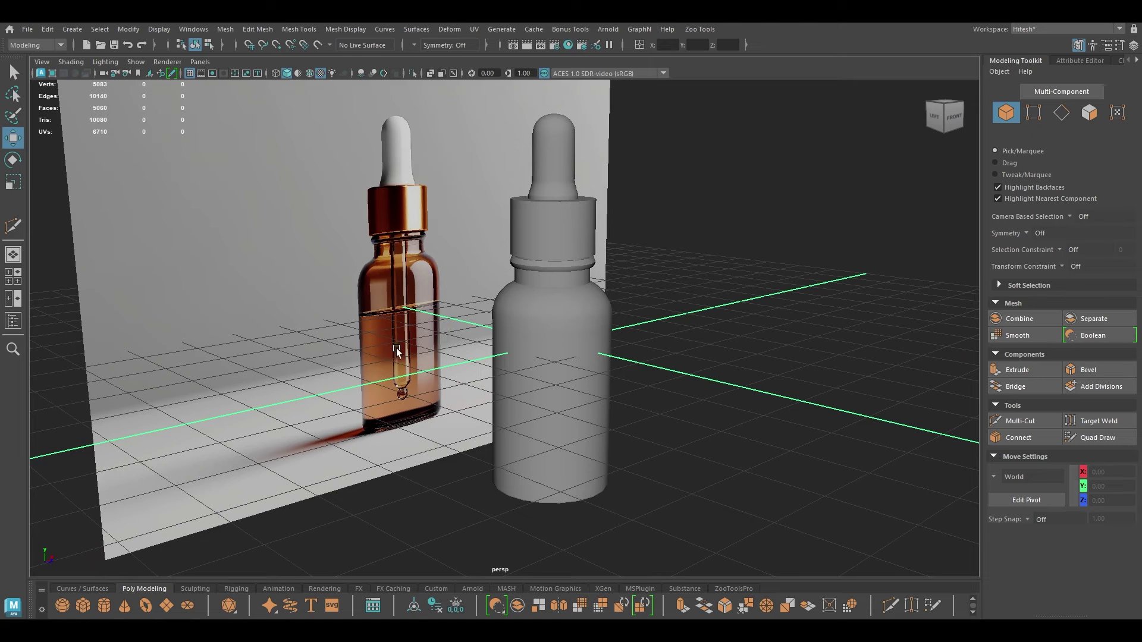
right_click_drag(488, 347, 547, 499, "alt")
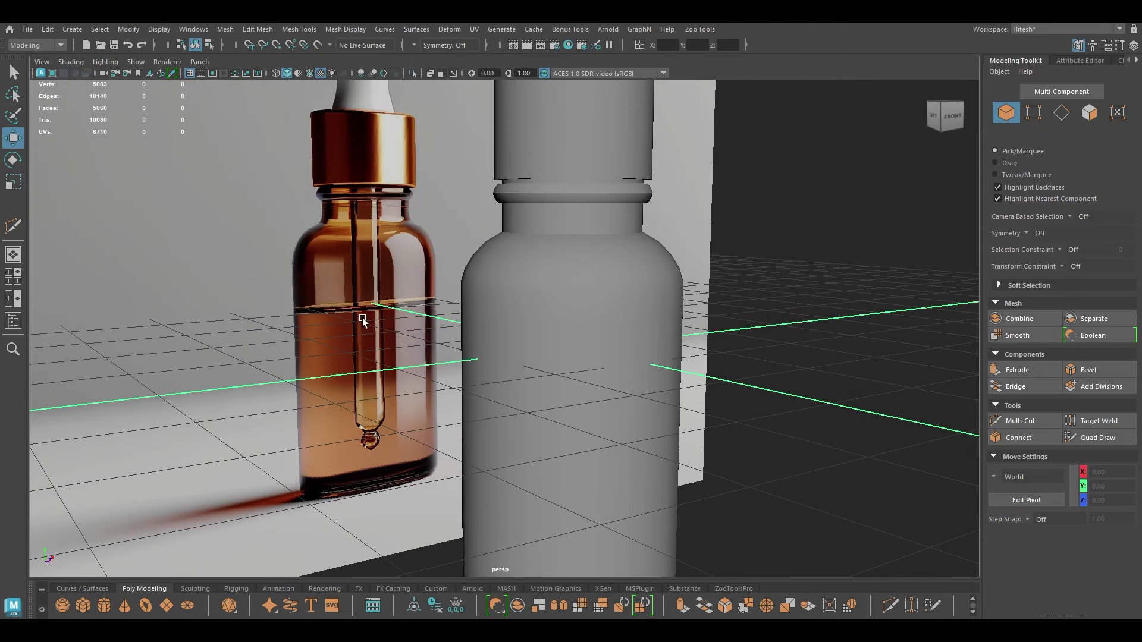
key("space")
left_click_drag(750, 302, 747, 334)
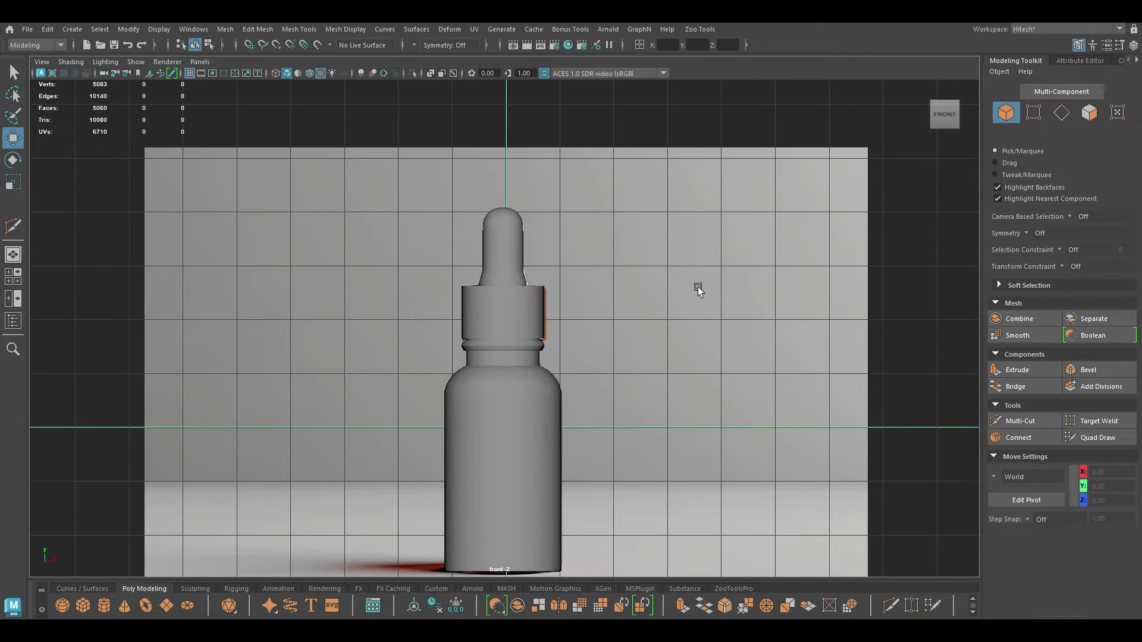
key("4")
scroll(651, 450, "up", 5)
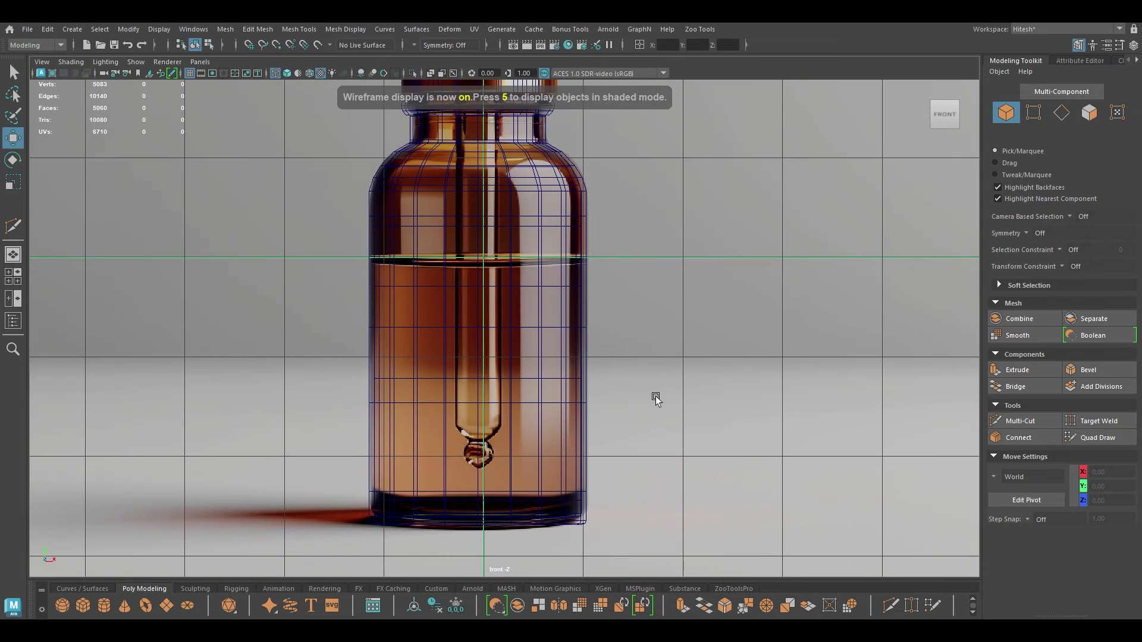
middle_click_drag(695, 312, 705, 373, "alt")
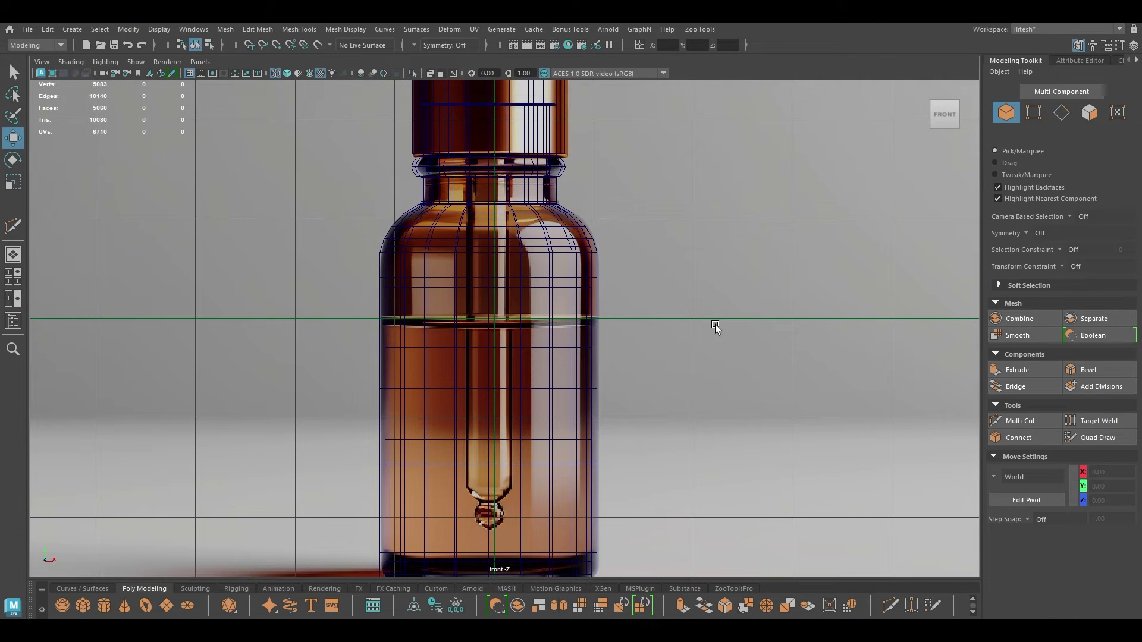
right_click(718, 319, "shift")
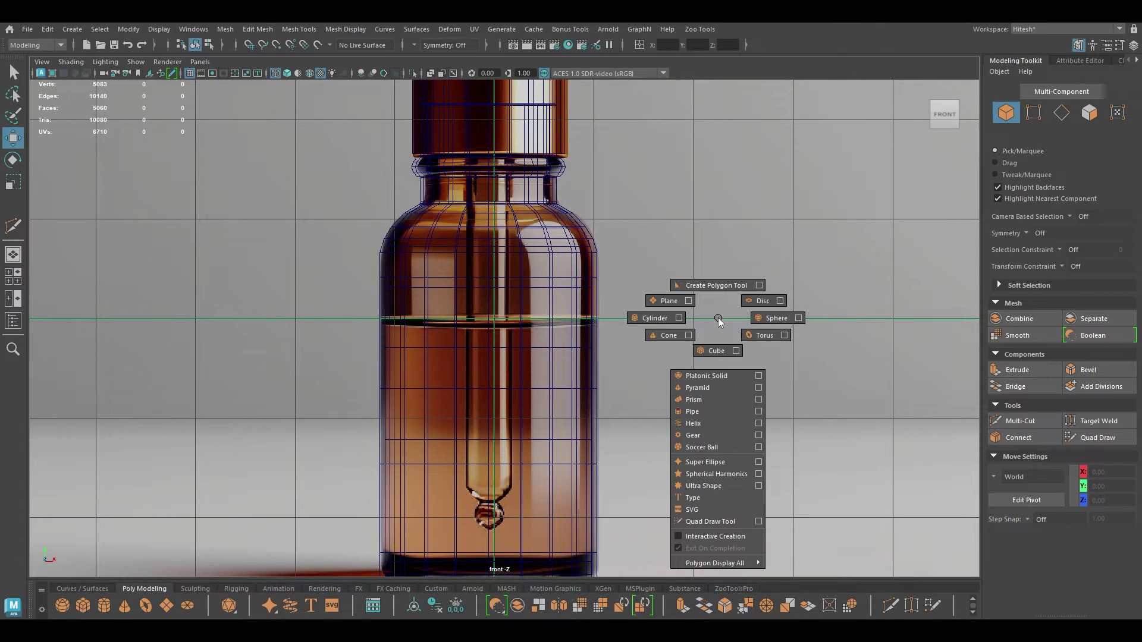
left_click(654, 318)
middle_click_drag(501, 294, 507, 264, "alt")
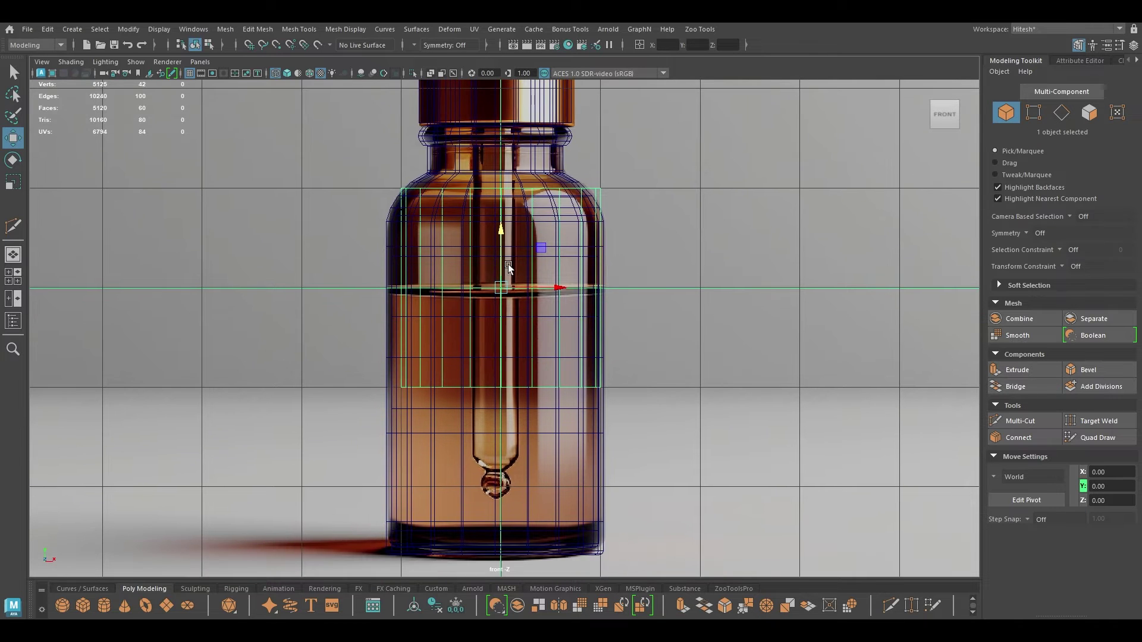
left_click_drag(508, 264, 490, 312)
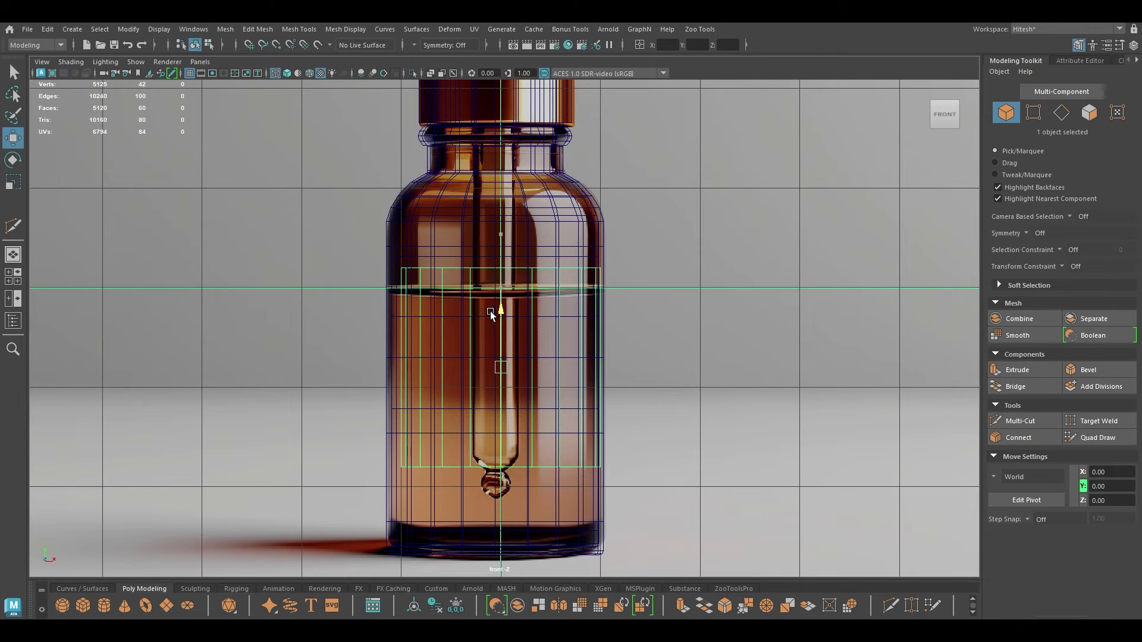
key("Delete")
Create a polygon sphere over the pipette's lower end at Y -1.56, with 10 axis and 10 height subdivisions
right_click(671, 322, "shift")
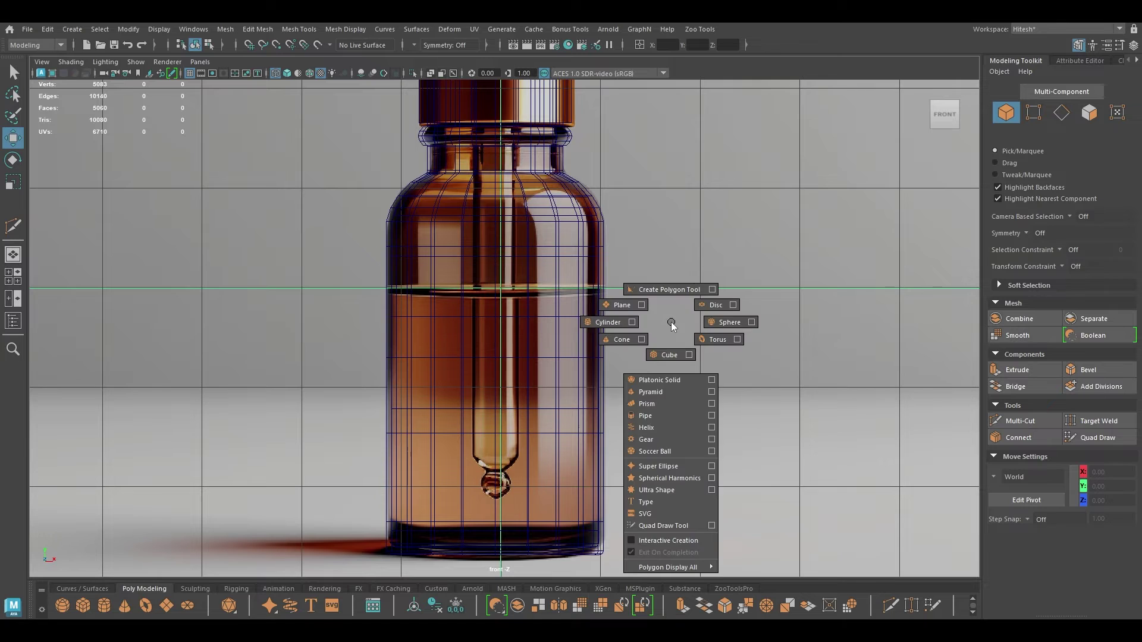
left_click(729, 323)
left_click_drag(508, 232, 507, 387)
key("t")
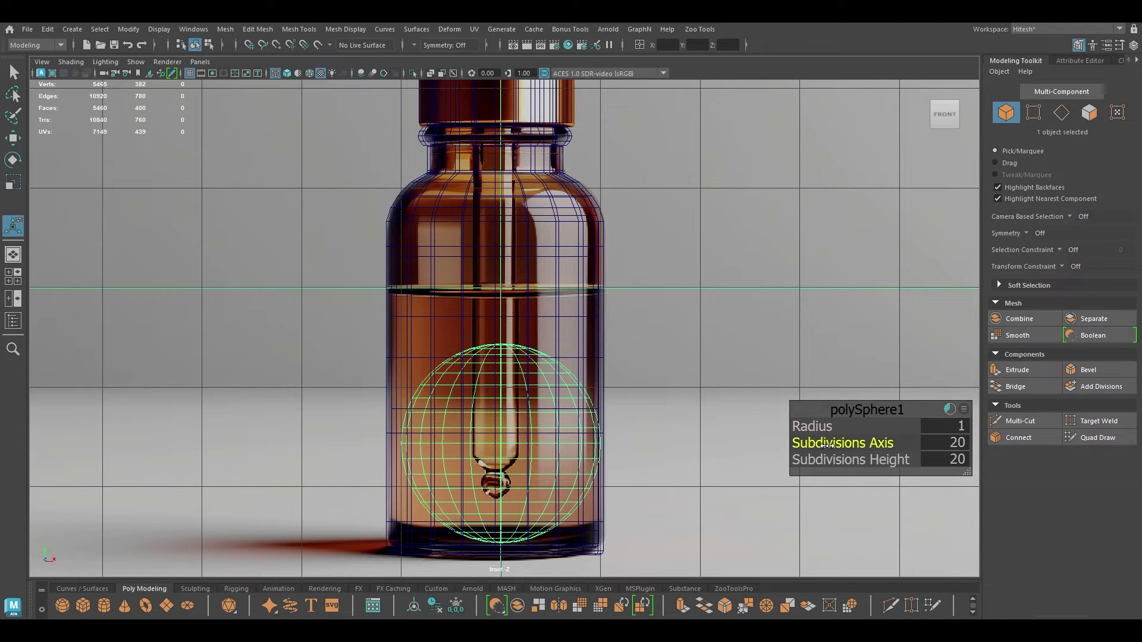
left_click_drag(827, 445, 805, 444)
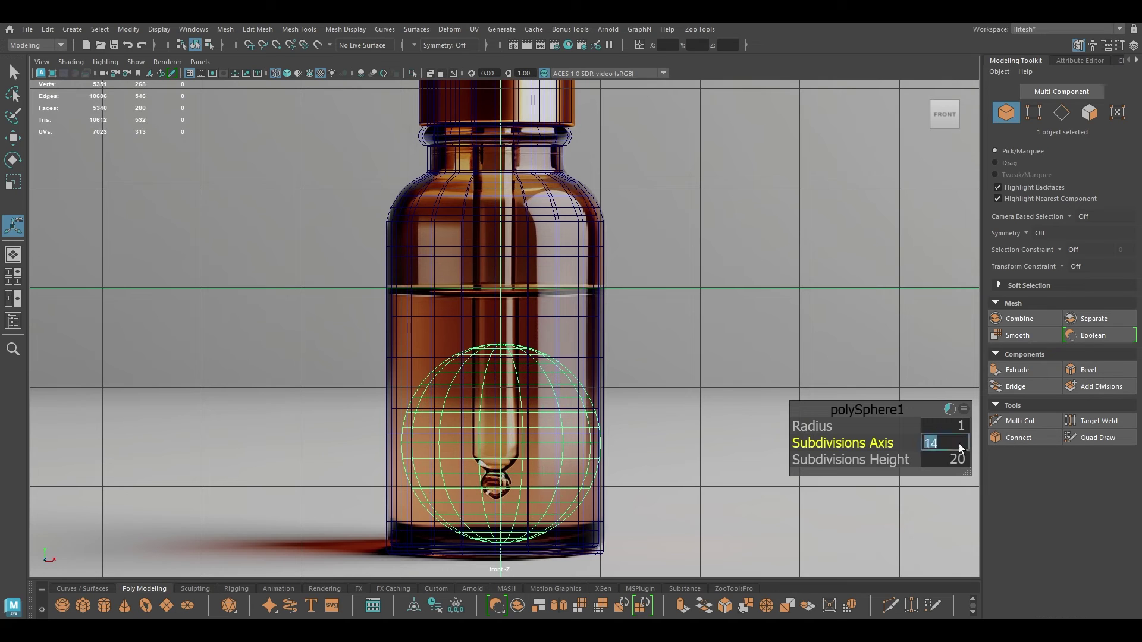
type("10")
key("Tab")
type("10")
key("Return")
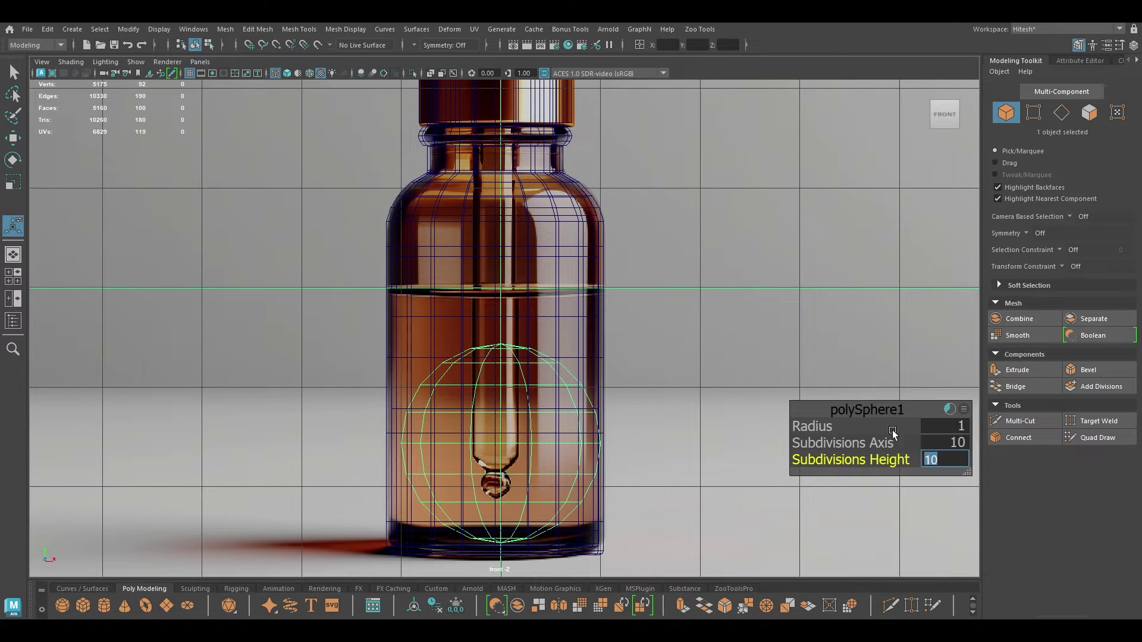
Shrink the sphere and fit it over the pipette's round tip in the reference, at about X -0.05, Y -1.98
left_click_drag(893, 433, 764, 432)
key("w")
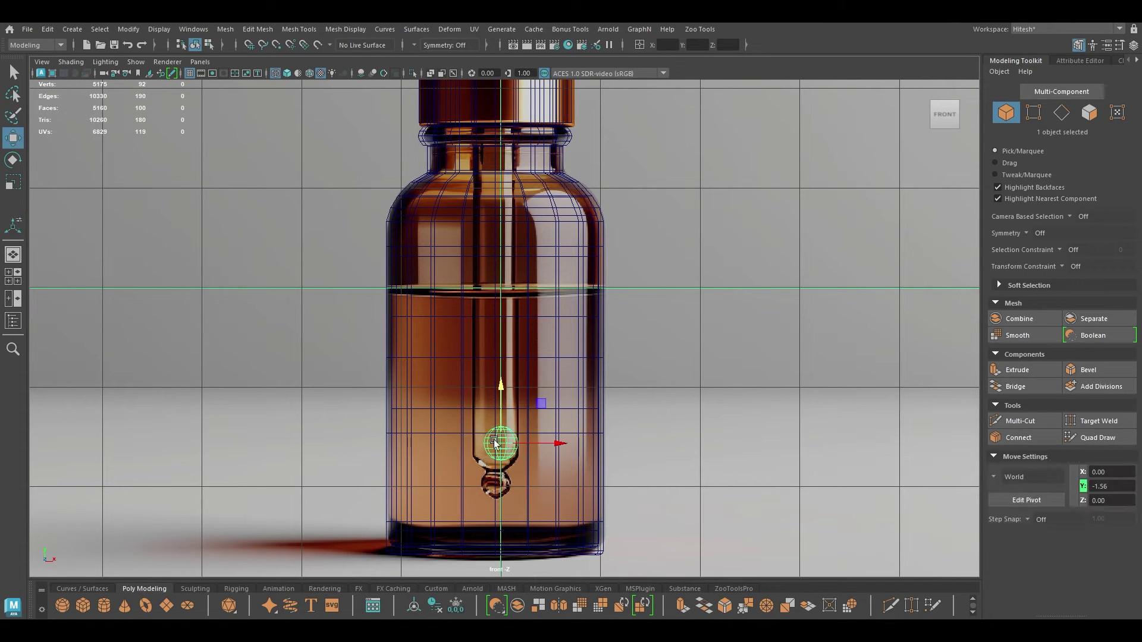
left_click_drag(498, 453, 492, 497)
key("f")
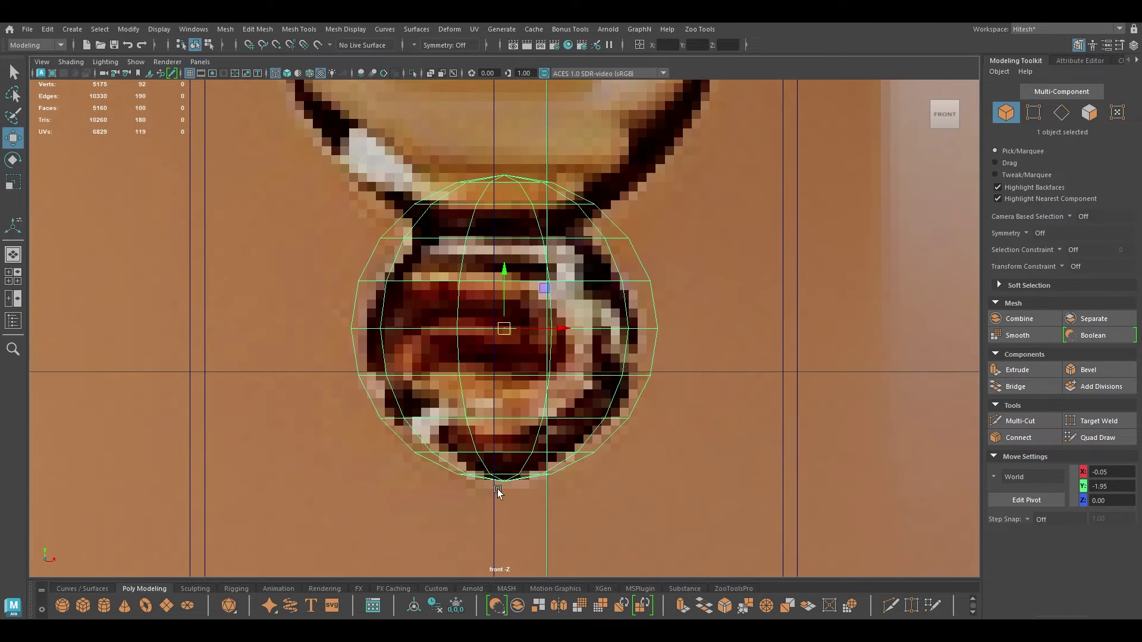
key("r")
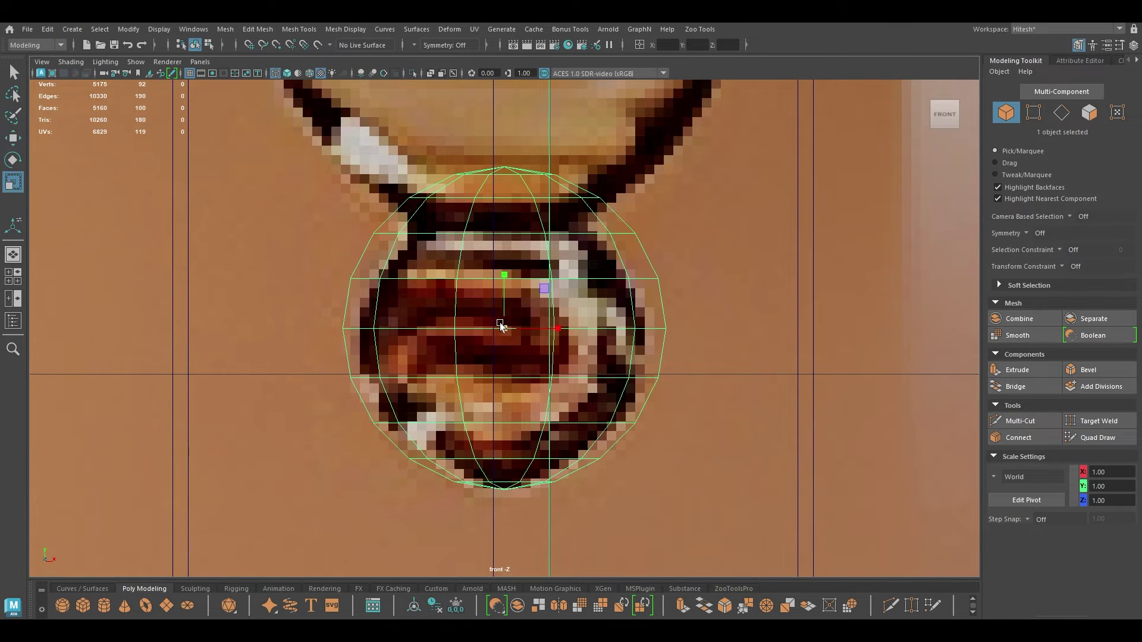
left_click_drag(504, 328, 472, 325)
left_click_drag(510, 276, 511, 300)
Delete the upper face rings of the sphere to open it at the pipette's neck
right_click(511, 232)
right_click_drag(512, 260, 511, 265)
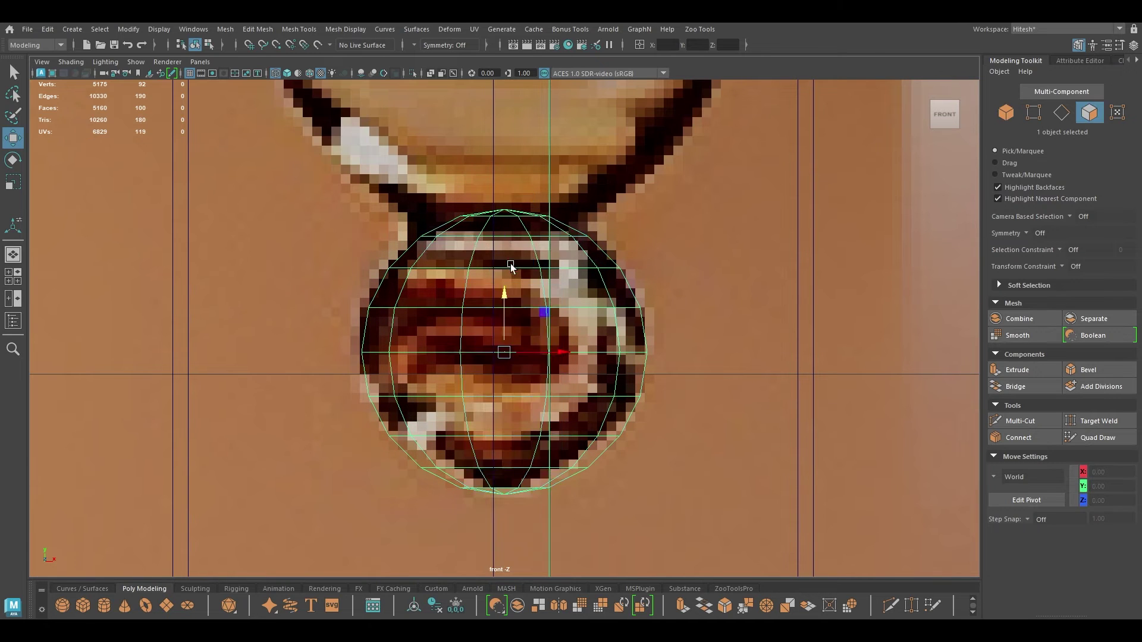
left_click_drag(401, 169, 626, 234)
key("Delete")
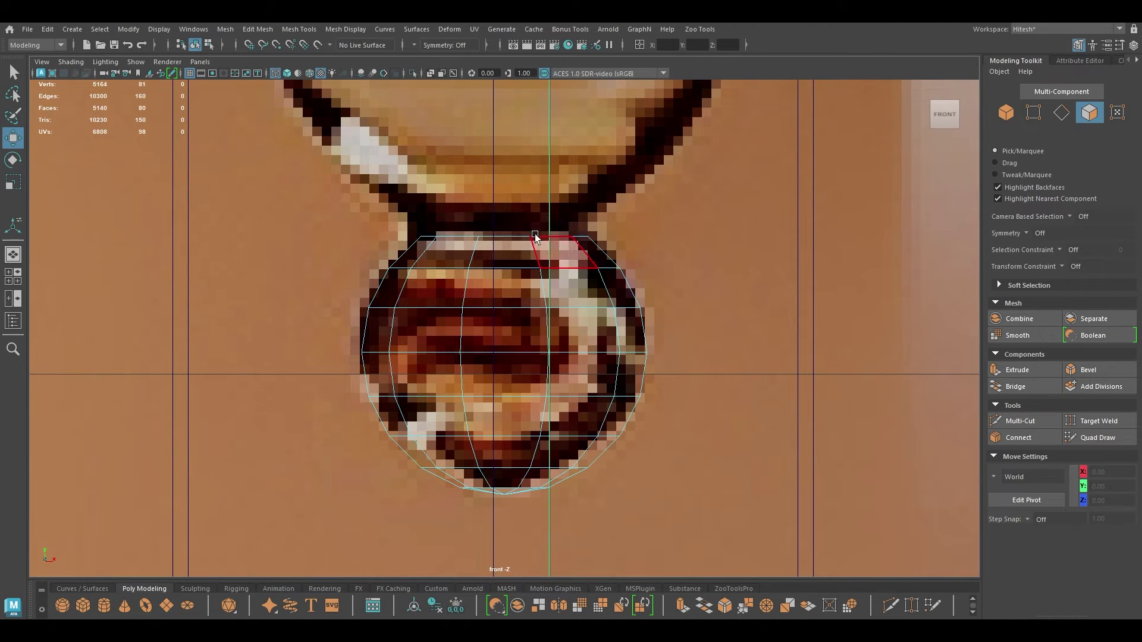
Extrude the sphere's open border loop straight up to Y -1.83 to form the pipette's short neck
left_click_drag(349, 168, 620, 201)
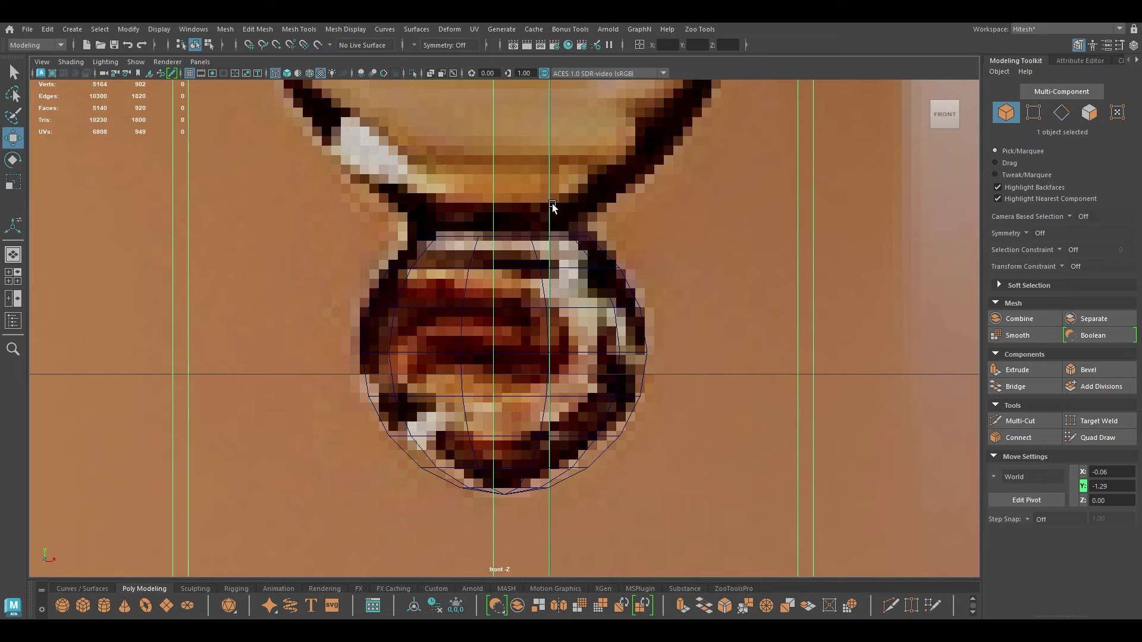
right_click_drag(615, 244, 550, 215)
double_click(535, 235)
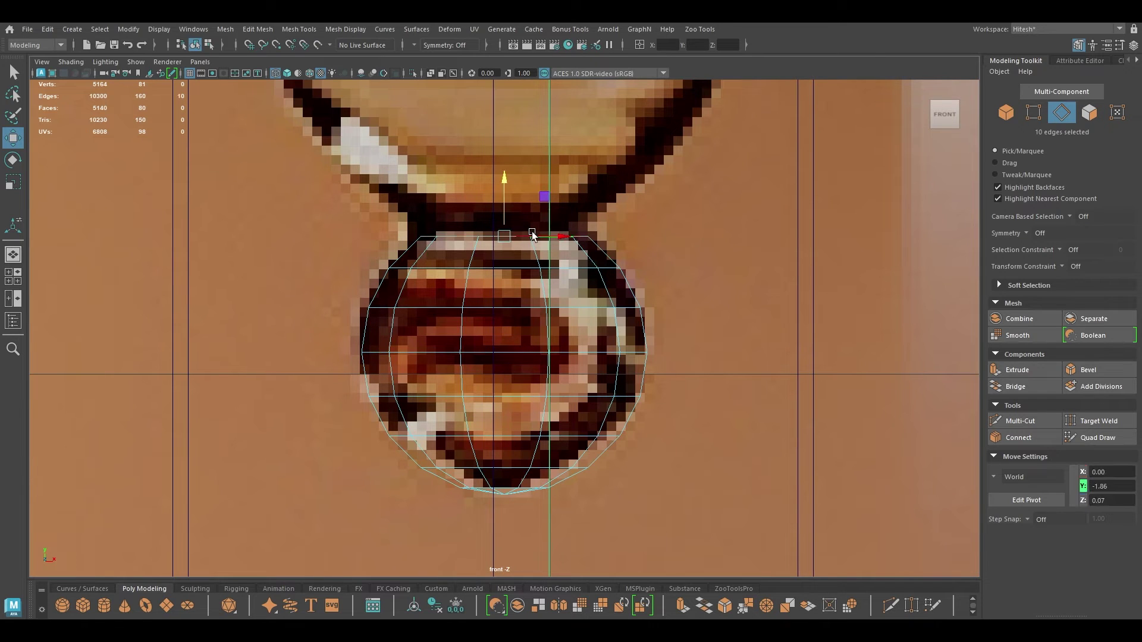
left_click_drag(502, 182, 501, 159, "shift")
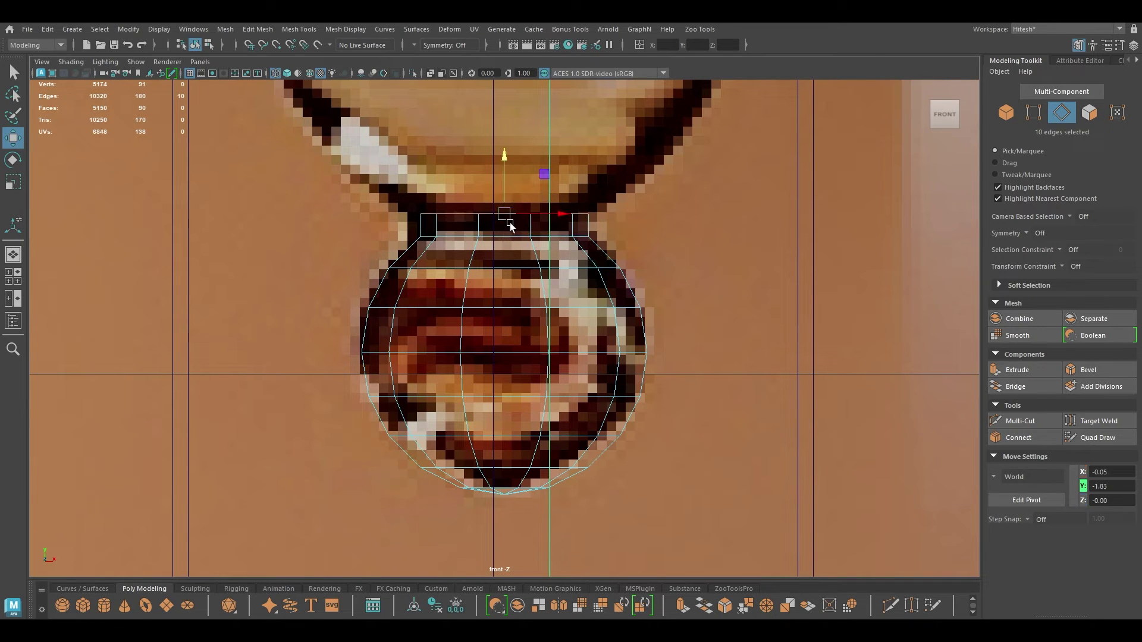
Extrude the neck's border outward and up to Y -1.68, widening it to the glass tube's width in the reference
key("r")
left_click_drag(504, 215, 607, 227, "shift")
scroll(595, 208, "down", 10)
middle_click_drag(594, 208, 591, 252, "alt")
scroll(566, 534, "up", 2)
key("w")
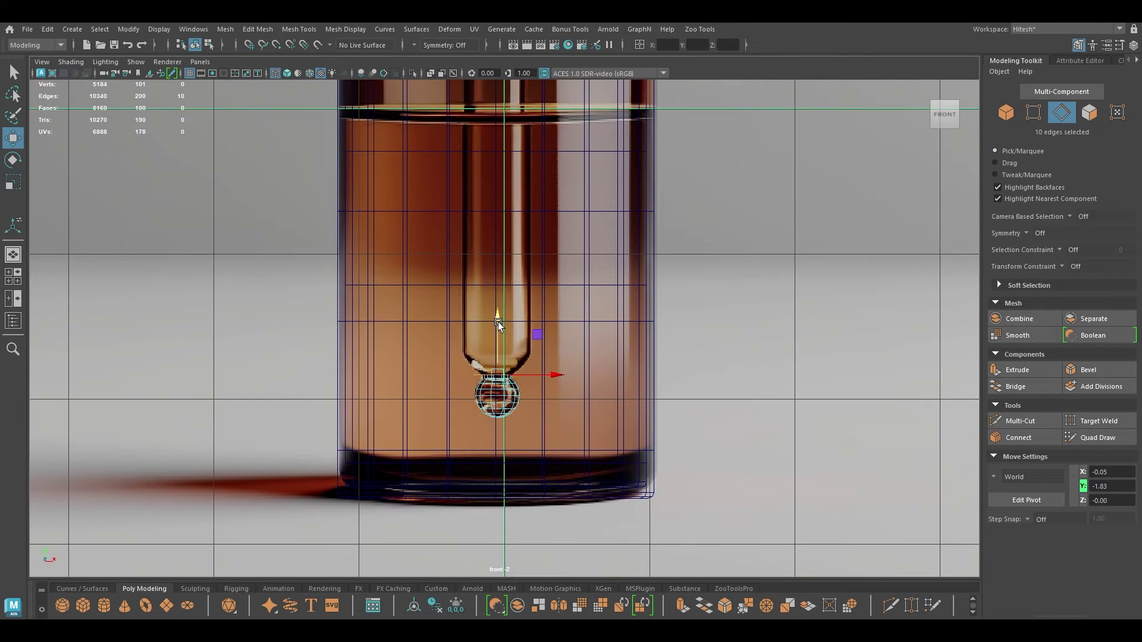
left_click_drag(498, 322, 497, 298)
key("r")
key("r")
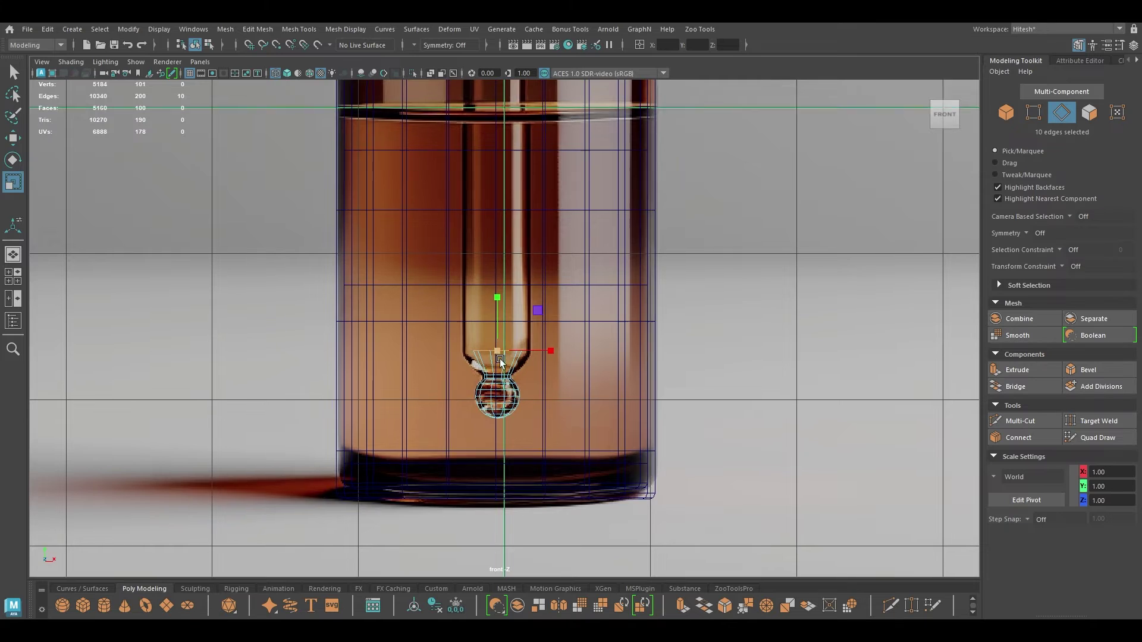
scroll(494, 435, "up", 3)
key("w")
key("r")
left_click_drag(494, 361, 517, 375)
key("w")
left_click_drag(505, 310, 503, 312)
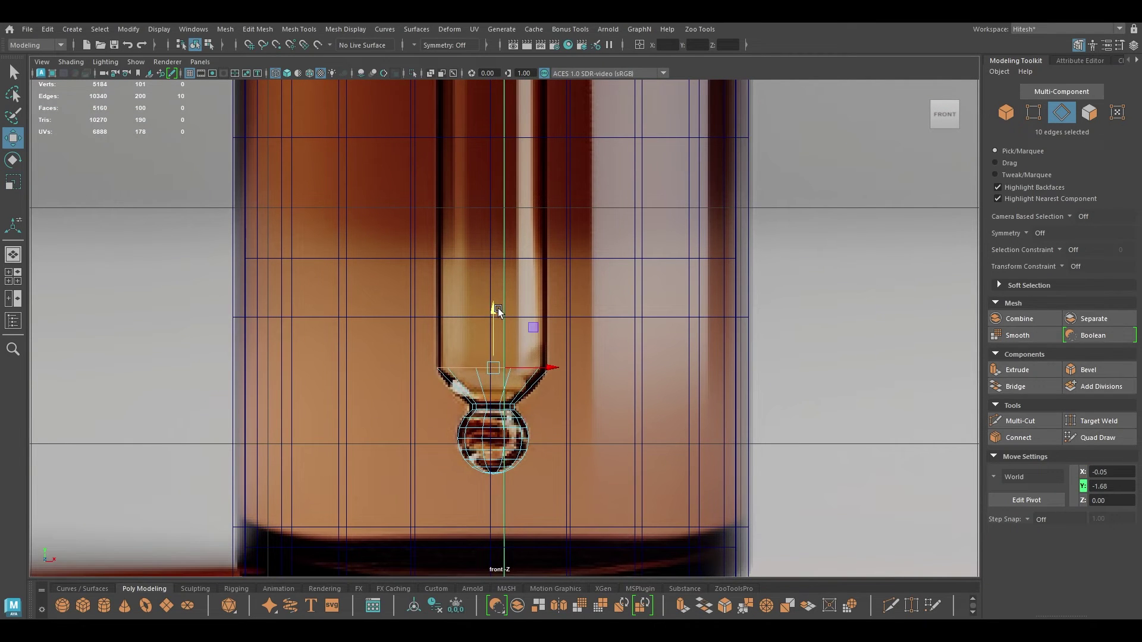
Extrude the tube's open border upward through the bottle and cap into the bulb's base, to Y 2.69
scroll(524, 345, "down", 5)
left_click_drag(518, 440, 519, 60, "shift")
middle_click_drag(541, 124, 518, 416, "alt")
scroll(545, 284, "up", 5)
left_click_drag(507, 303, 509, 191)
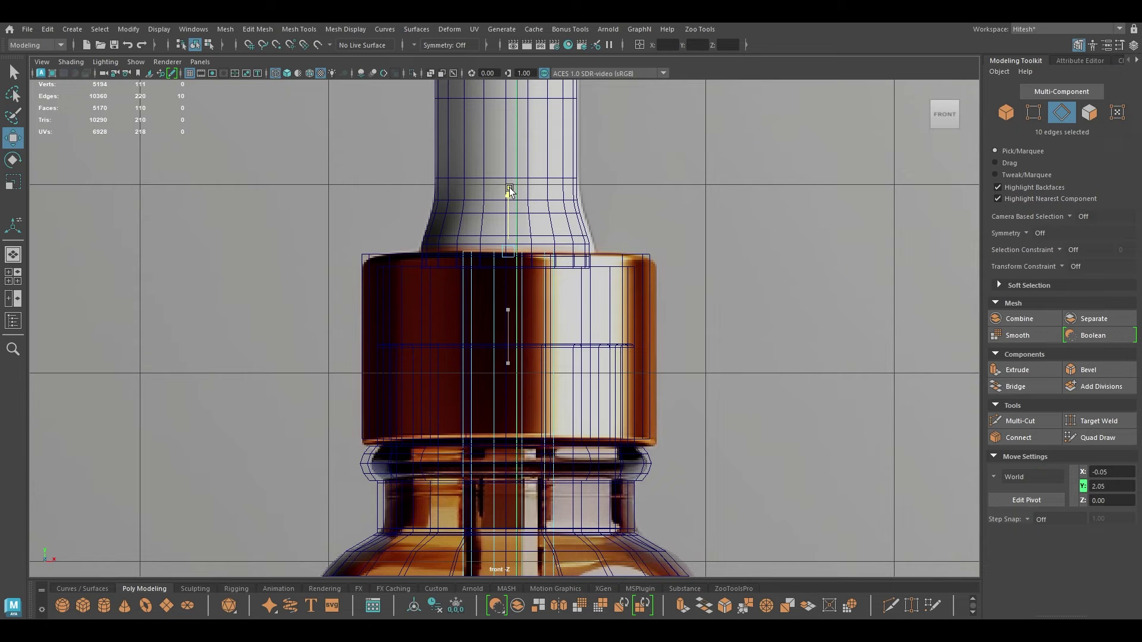
left_click_drag(510, 191, 511, 180)
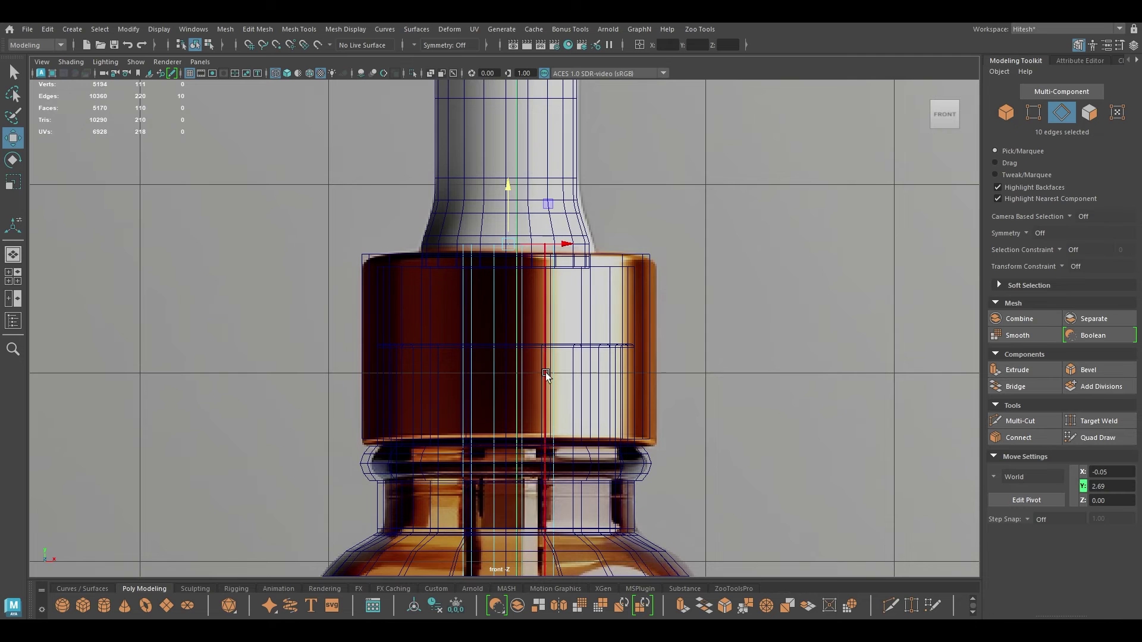
Insert an edge loop midway in the pipette's tapered shoulder at Y -1.75 and scale it outward to match the reference
middle_click_drag(539, 515, 526, 270, "alt")
middle_click_drag(543, 412, 534, 169, "alt")
scroll(534, 169, "up", 1)
scroll(534, 169, "up", 1)
middle_click_drag(548, 463, 569, 71, "alt")
scroll(584, 443, "up", 6)
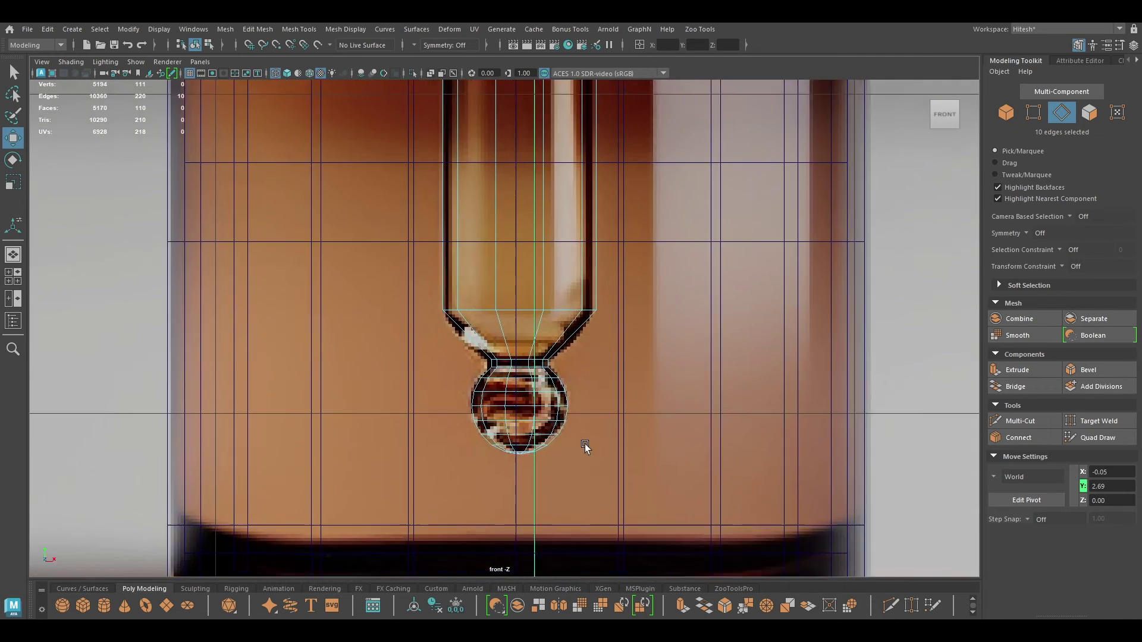
right_click_drag(451, 376, 464, 316)
left_click(443, 334)
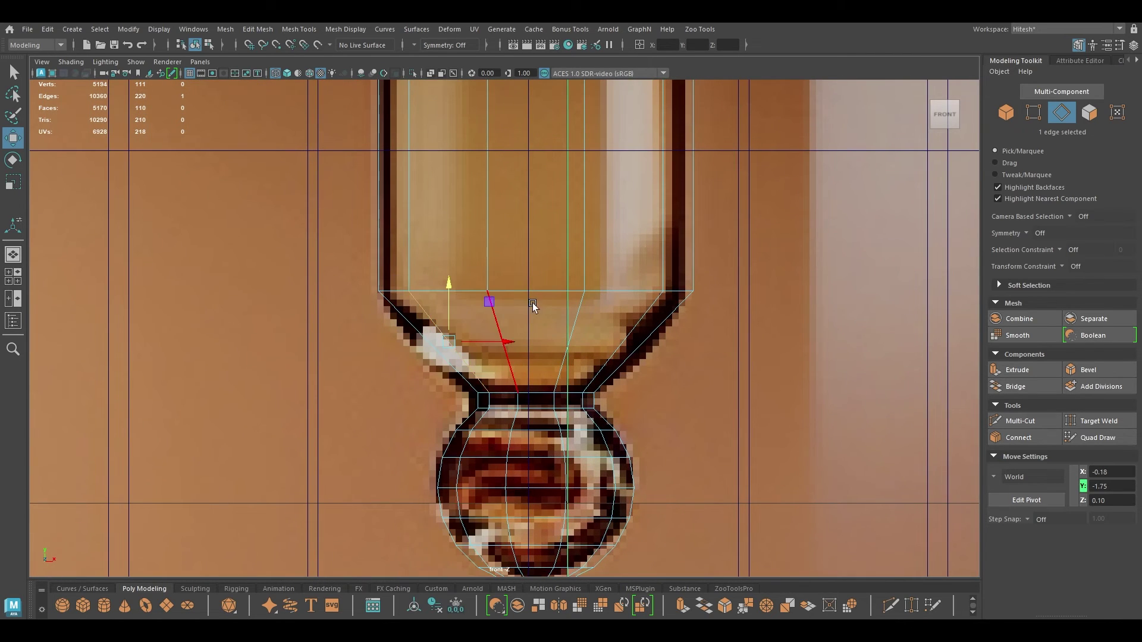
scroll(514, 307, "up", 1)
middle_click_drag(508, 308, 469, 285, "alt")
scroll(452, 297, "up", 2)
scroll(405, 308, "up", 1)
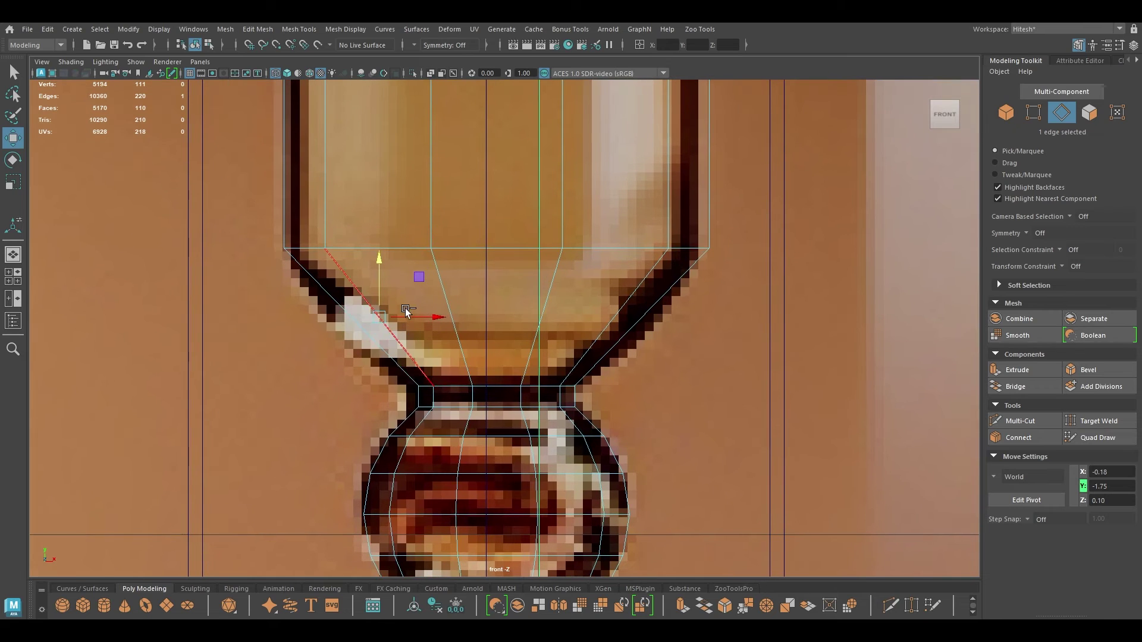
right_click_drag(406, 308, 373, 395, "shift")
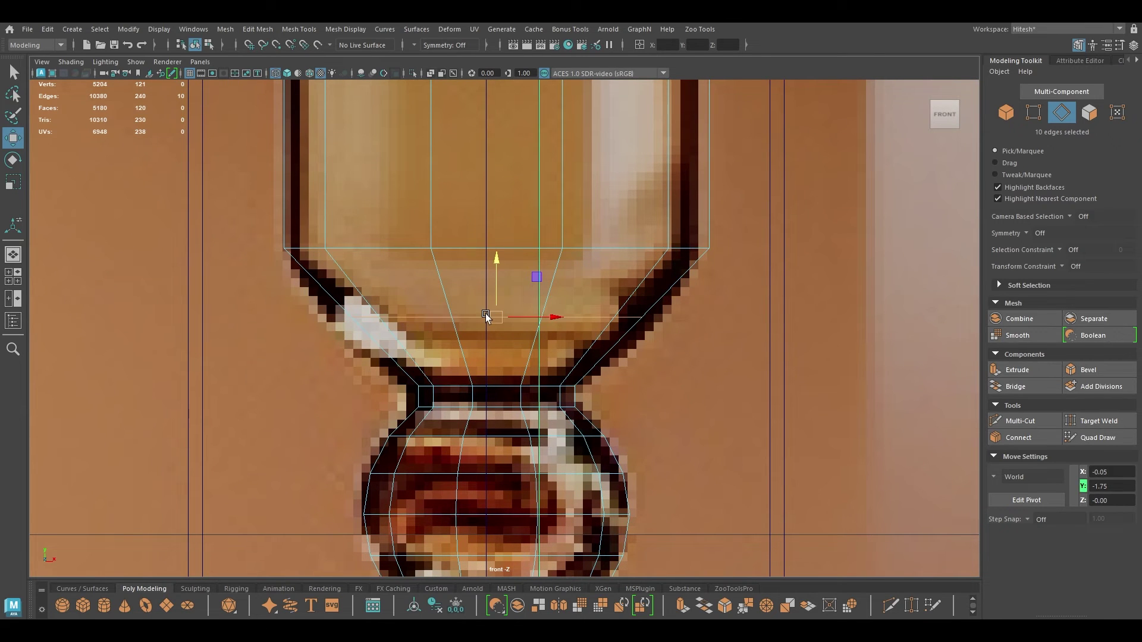
key("r")
left_click_drag(499, 318, 537, 322)
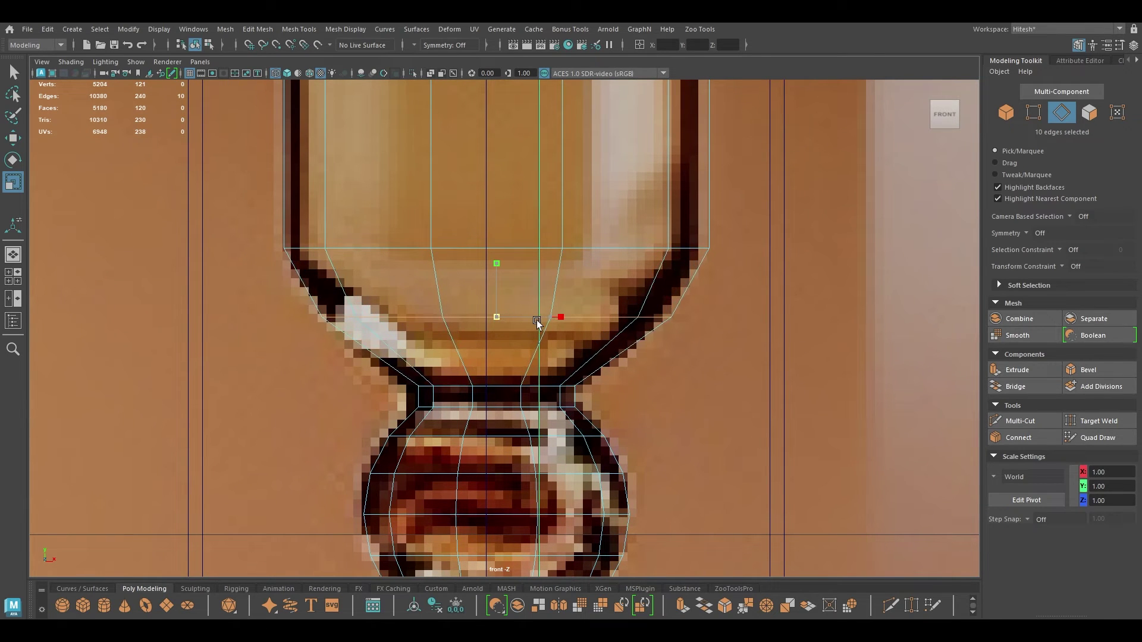
Bevel the shoulder's middle edge loop into three loops and smooth their curvature with Edit Edge Flow
key("ctrl+b")
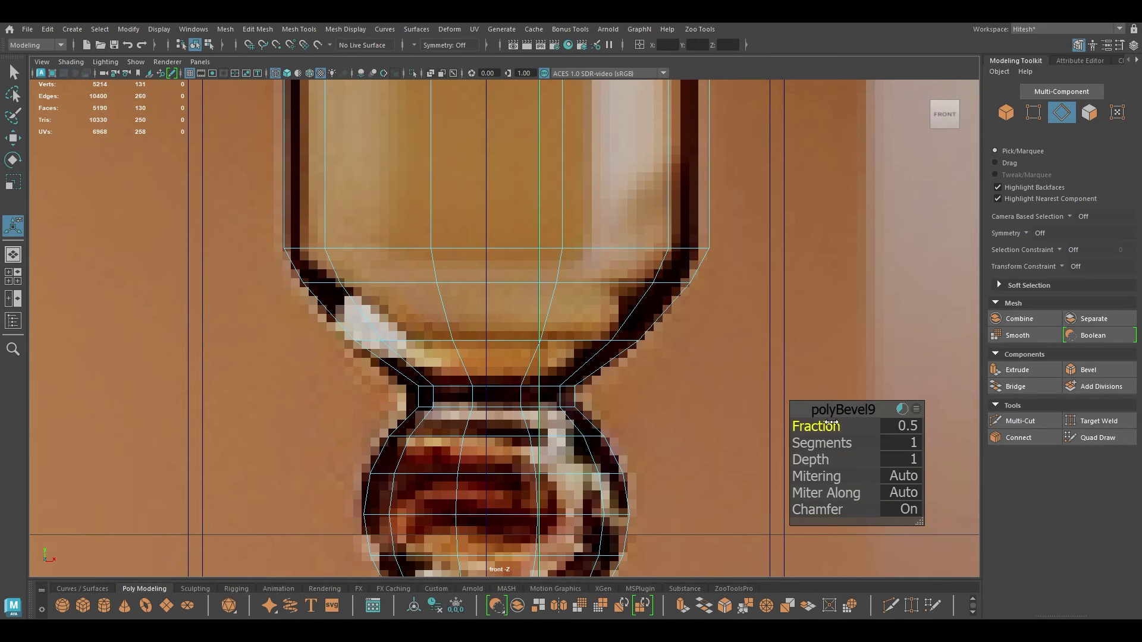
left_click_drag(831, 423, 860, 447)
key("w")
right_click_drag(498, 340, 483, 455, "shift")
Scale and shift the pipette shoulder's edge loops individually so the profile follows the reference's rounded outline
key("e")
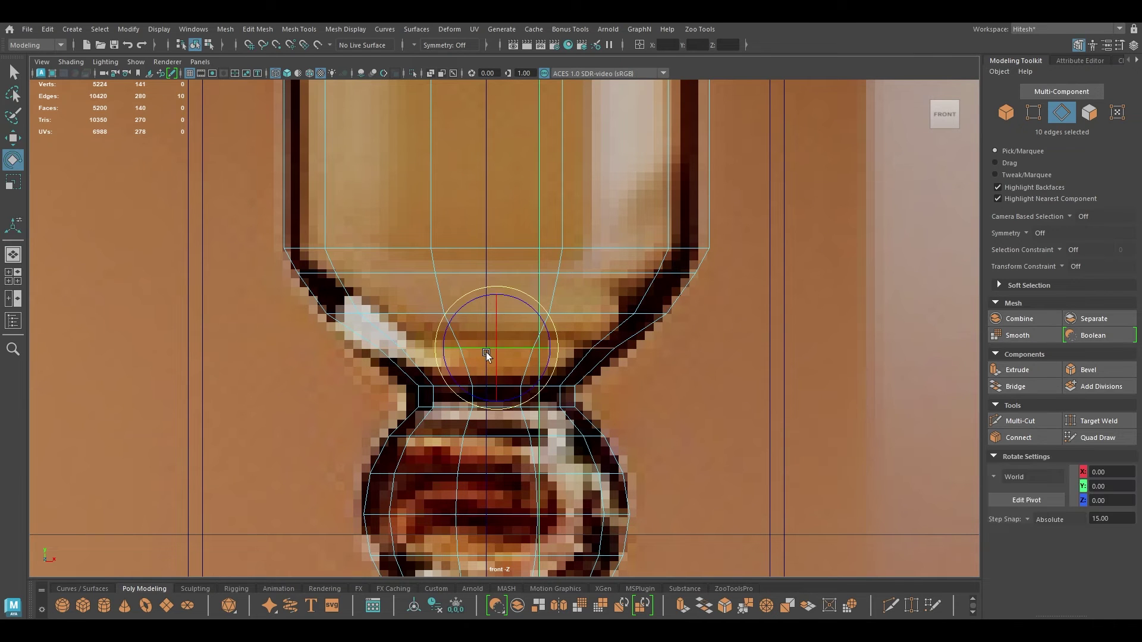
key("r")
key("t")
key("r")
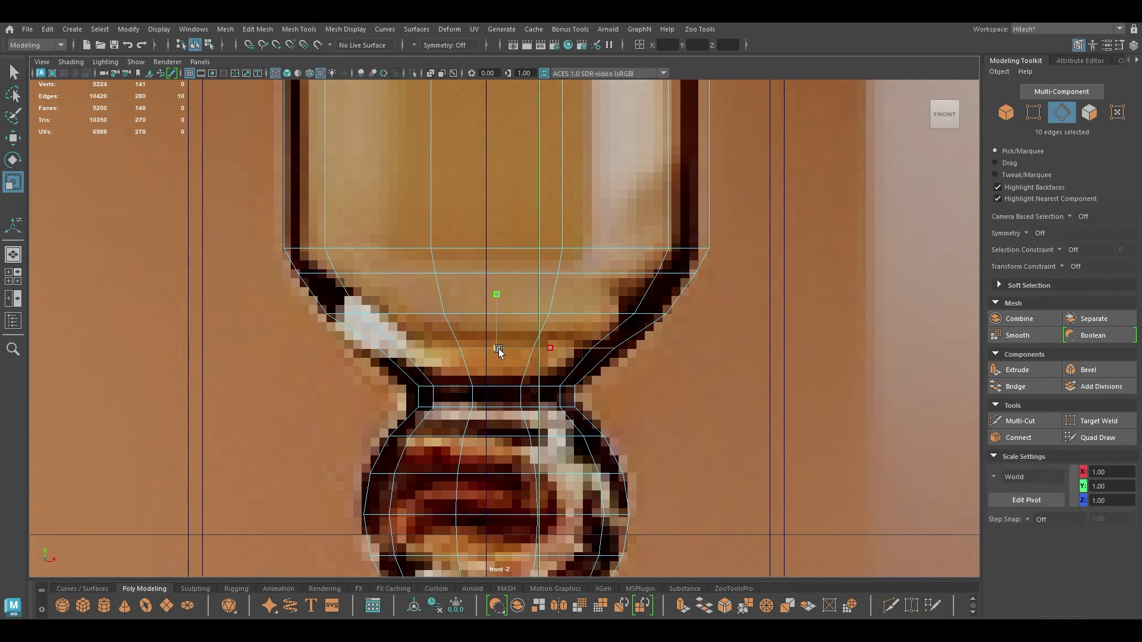
left_click_drag(498, 348, 529, 356)
key("w")
left_click_drag(496, 299, 506, 318)
key("r")
double_click(459, 312)
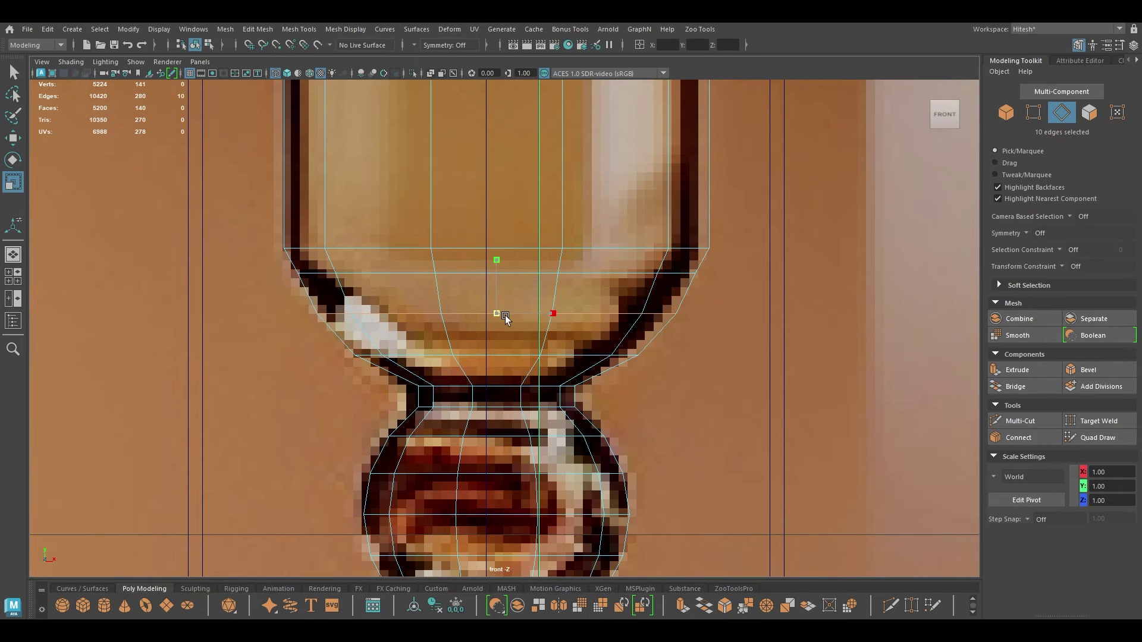
double_click(473, 276)
left_click_drag(495, 275, 500, 277)
key("w")
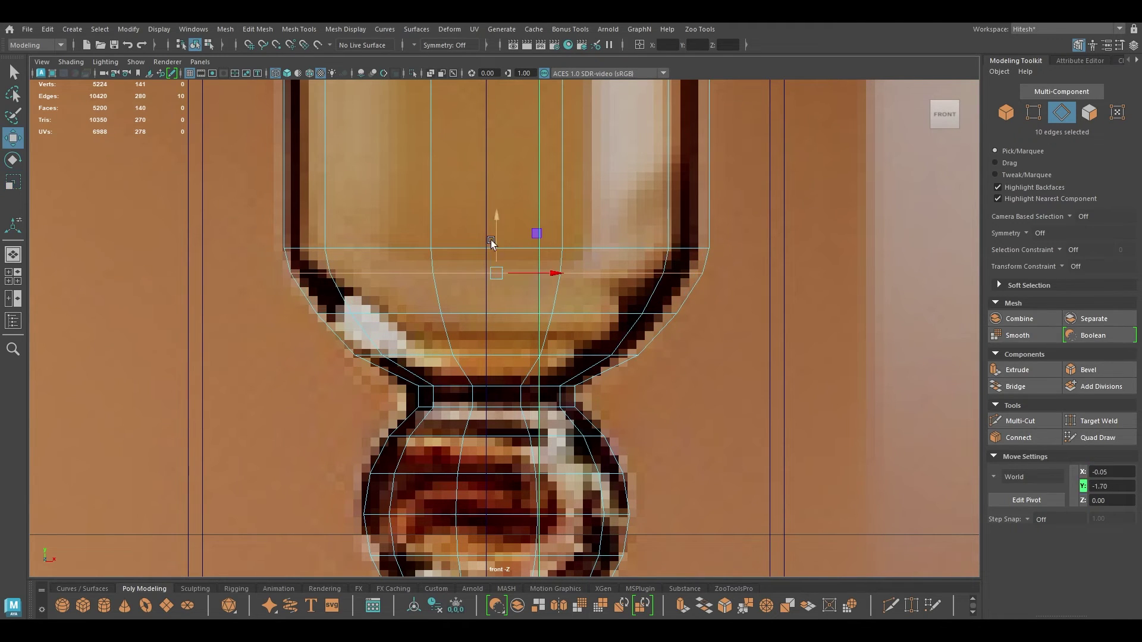
left_click_drag(496, 225, 515, 243)
Return to object mode and examine the pipette inside the bottle in perspective, in shaded and wireframe display
key("space")
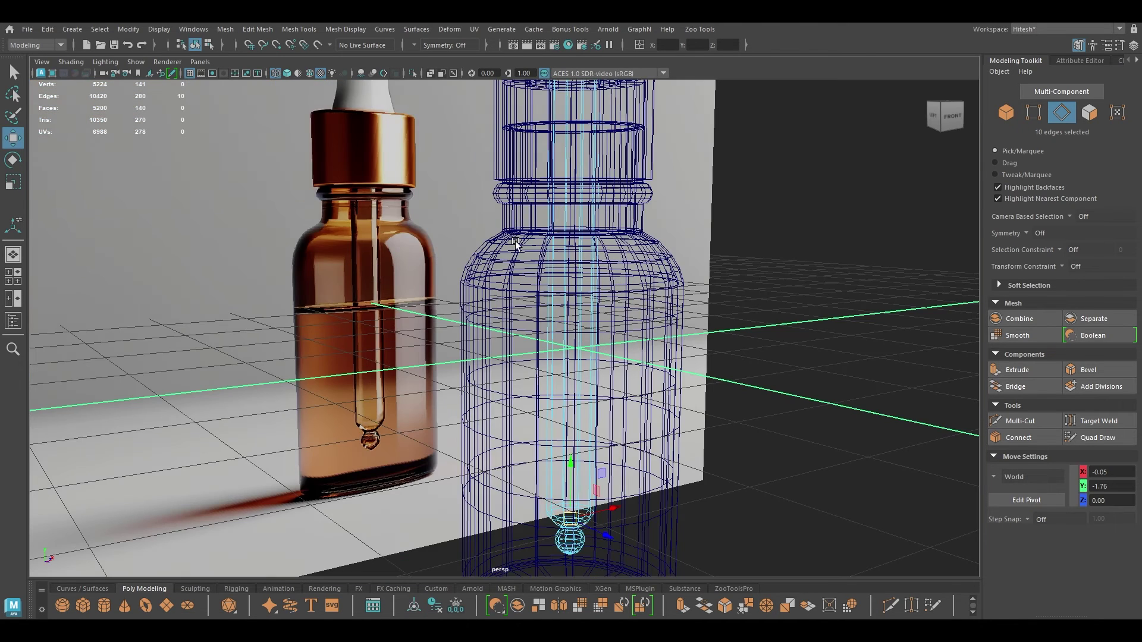
key("6")
right_click_drag(558, 369, 541, 153, "alt")
left_click_drag(524, 252, 517, 267, "alt")
right_click_drag(659, 266, 755, 225)
left_click_drag(633, 303, 625, 293, "alt")
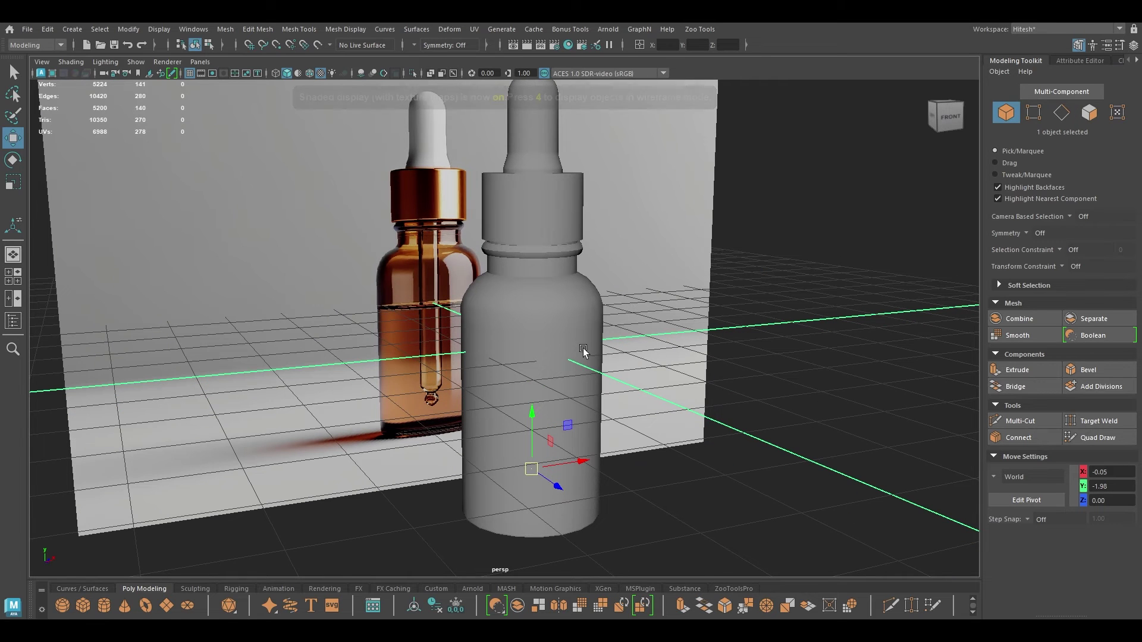
key("5")
left_click(575, 366)
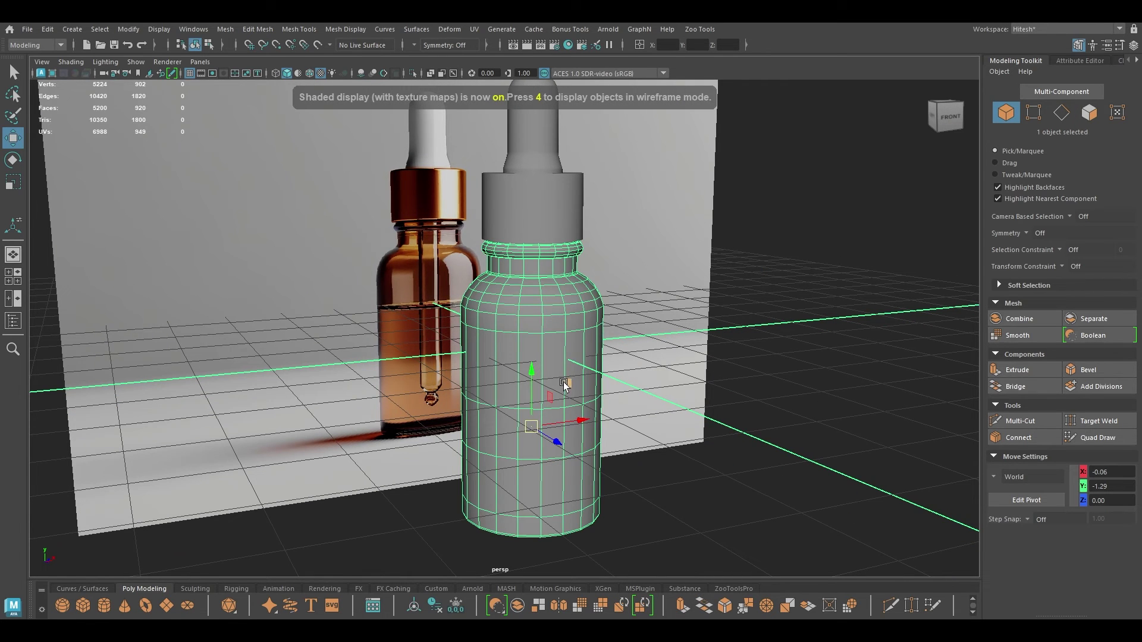
key("4")
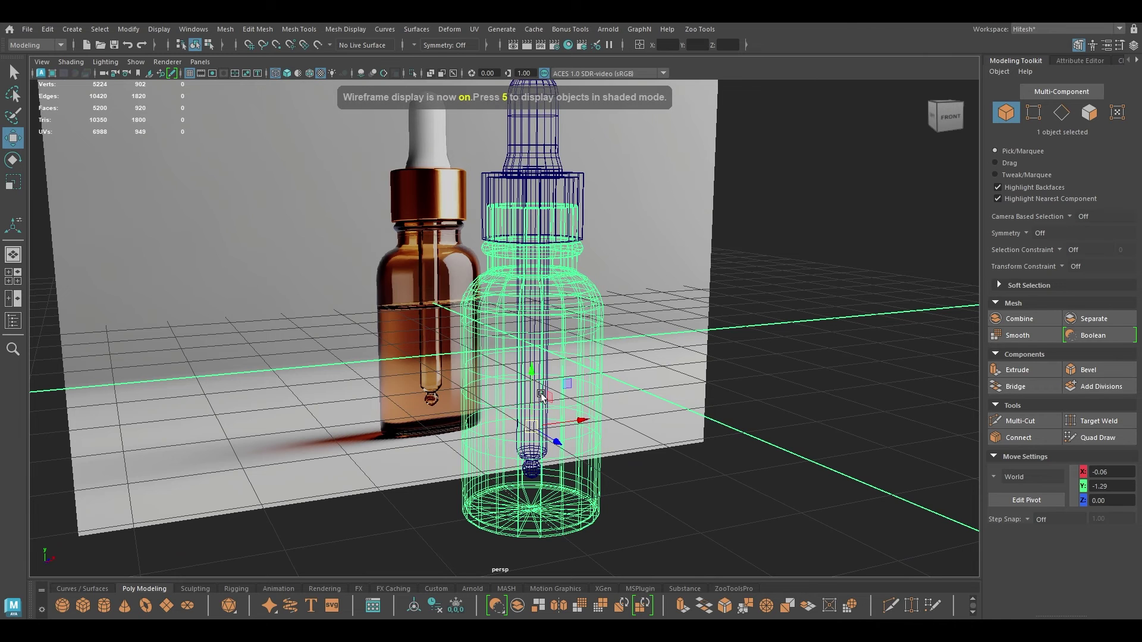
key("6")
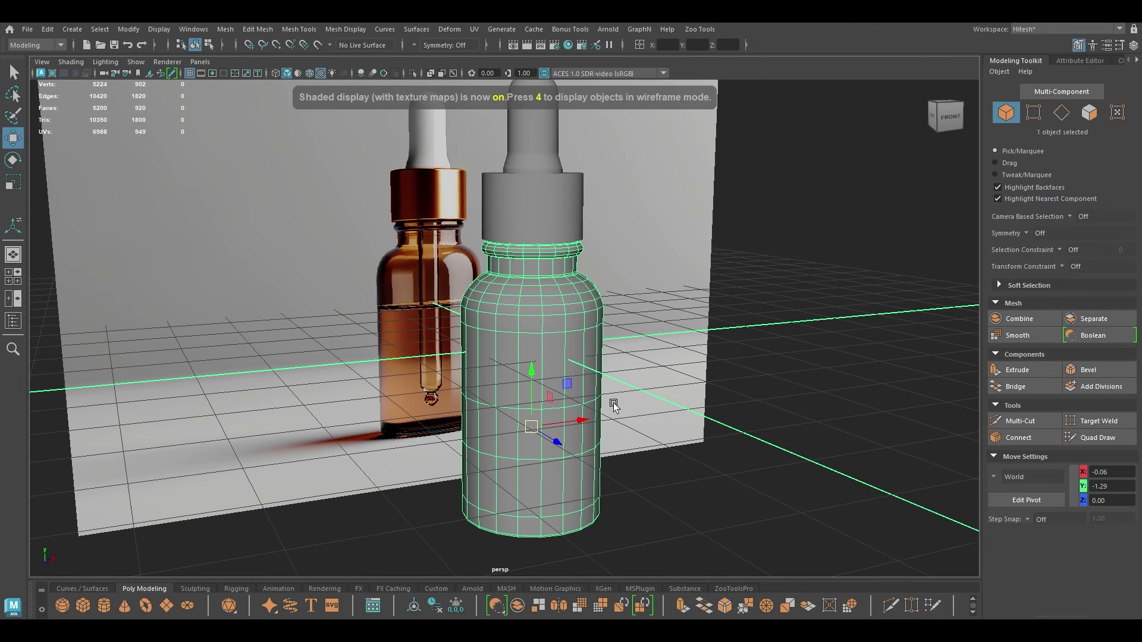
left_click_drag(612, 401, 561, 311, "alt")
Raise the transparency of the bottle's blinn1 material until the bottle is largely see-through
mouse_move(561, 280)
right_mouse_down()
mouse_move(557, 613)
mouse_move(672, 505)
mouse_move(660, 502)
right_mouse_up()
key("f")
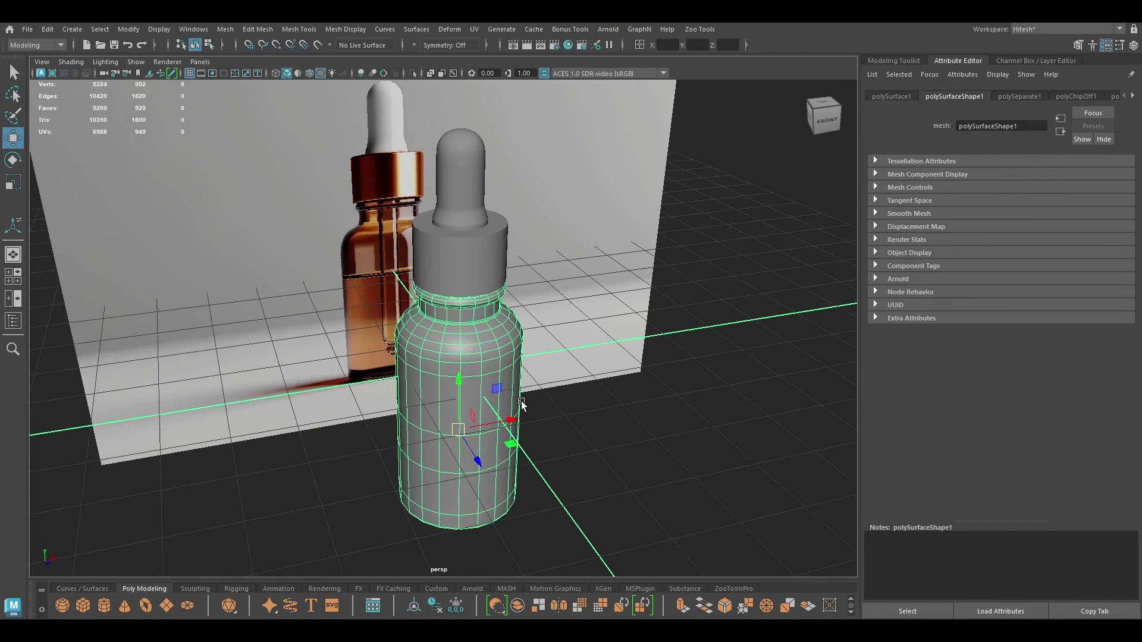
left_click(1131, 99)
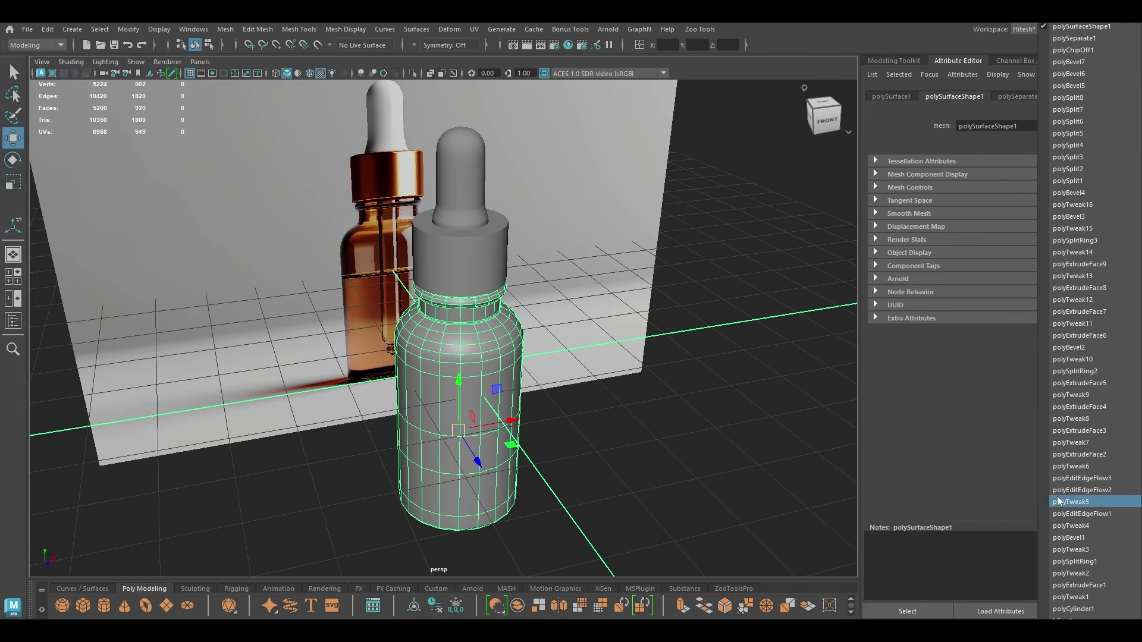
left_click(1089, 616)
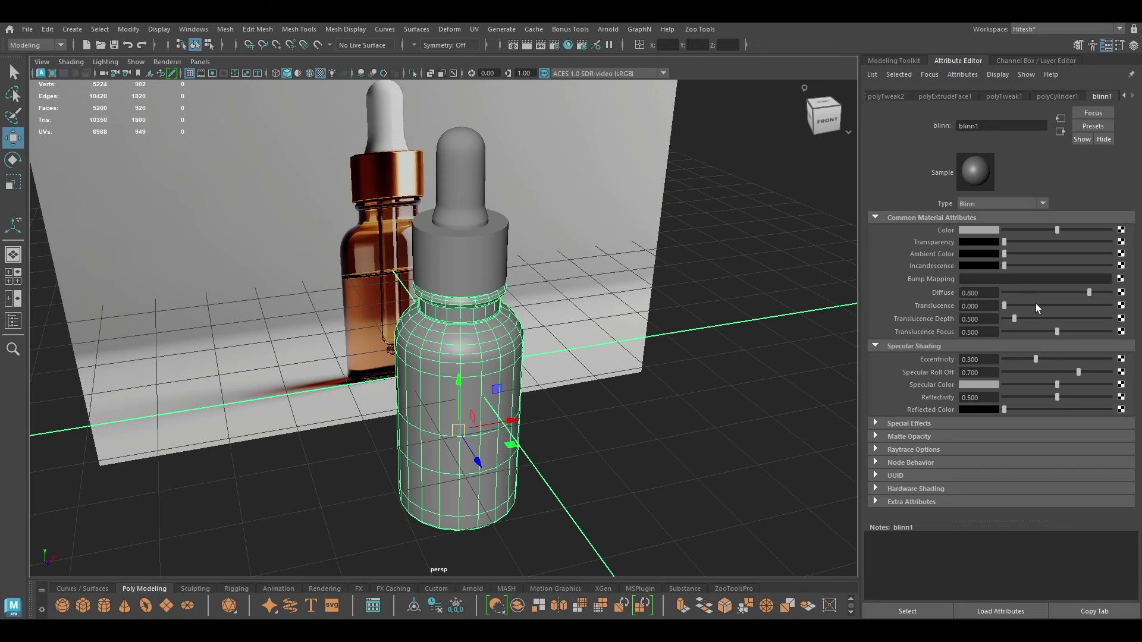
left_click_drag(1020, 242, 1083, 243)
Examine the pipette through the transparent bottle in perspective and compare the whole model with the reference in the front view
left_click_drag(564, 380, 561, 285, "alt")
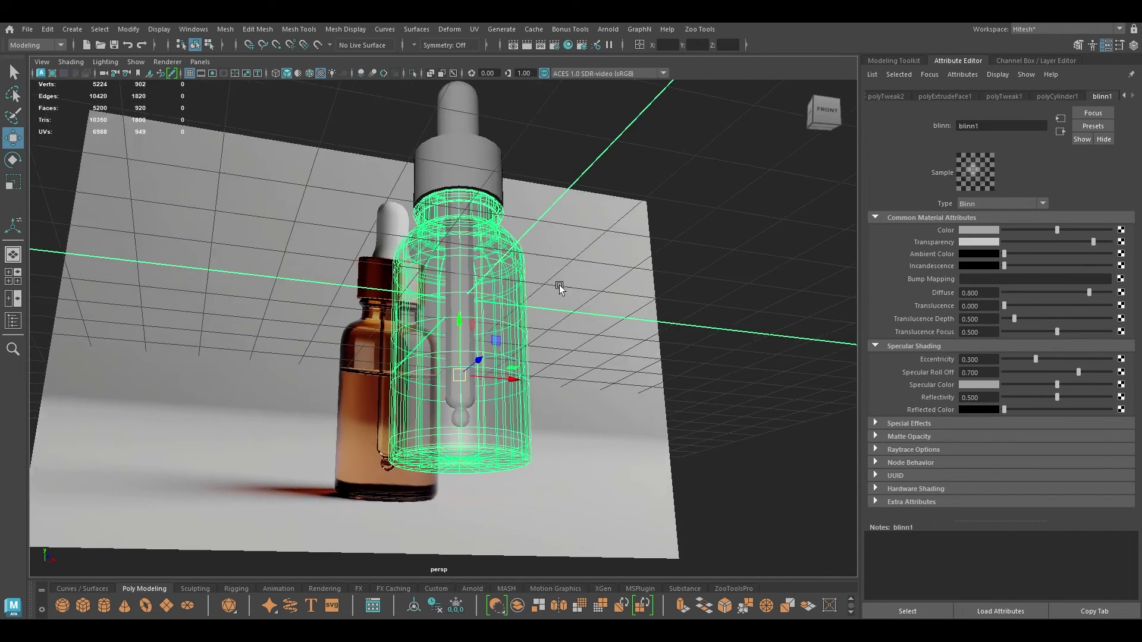
right_click_drag(561, 286, 672, 387, "alt")
left_click(672, 388)
left_click(502, 337)
left_click(502, 336)
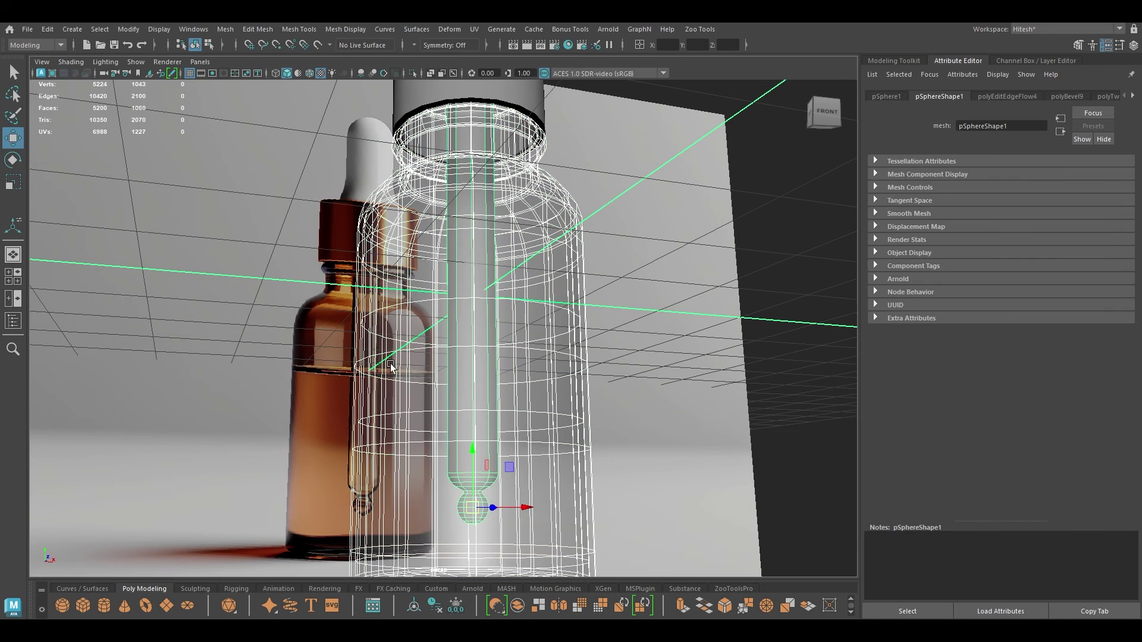
left_click(557, 339, "ctrl")
left_click_drag(696, 341, 684, 377, "alt")
middle_click_drag(684, 377, 678, 336, "alt")
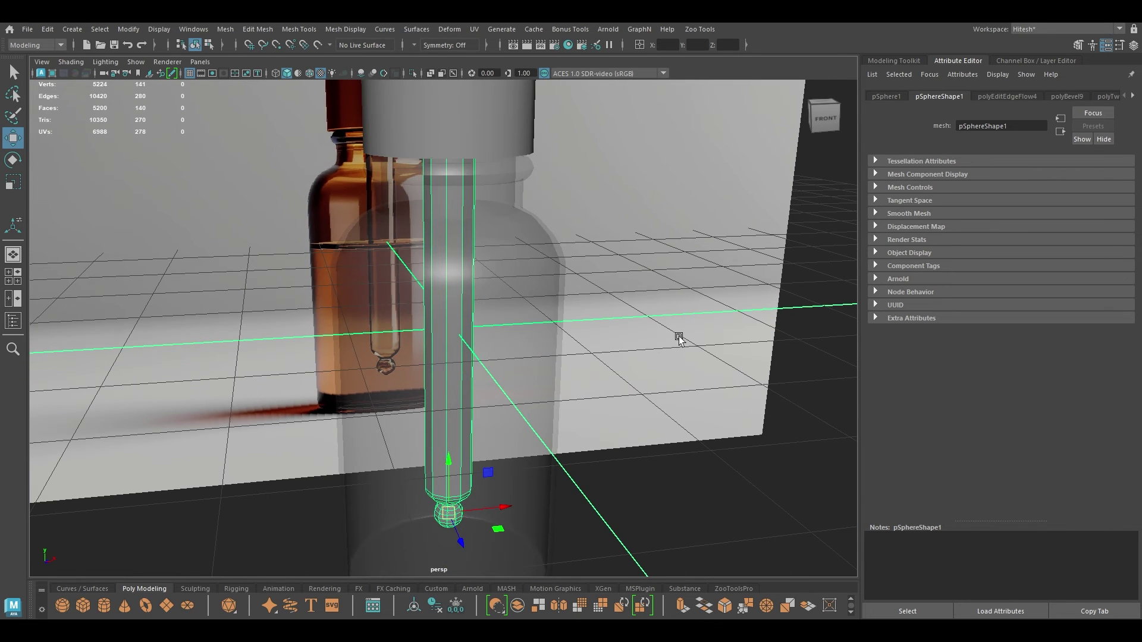
left_click(640, 382)
left_click_drag(639, 382, 599, 386, "alt")
scroll(627, 321, "up", 3)
key("space")
scroll(563, 357, "down", 2)
middle_click_drag(562, 225, 565, 256, "alt")
scroll(562, 357, "up", 3)
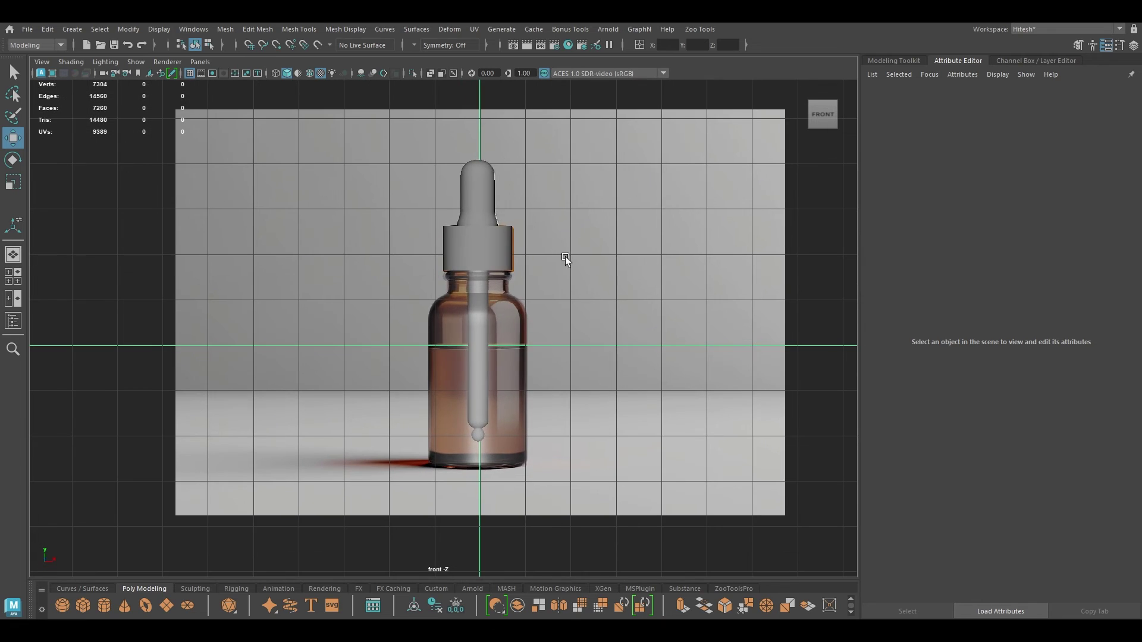
Select all the model parts in the front view and compare their wireframe with the reference
left_click_drag(565, 256, 362, 501)
left_click(661, 363)
left_click_drag(568, 208, 418, 327)
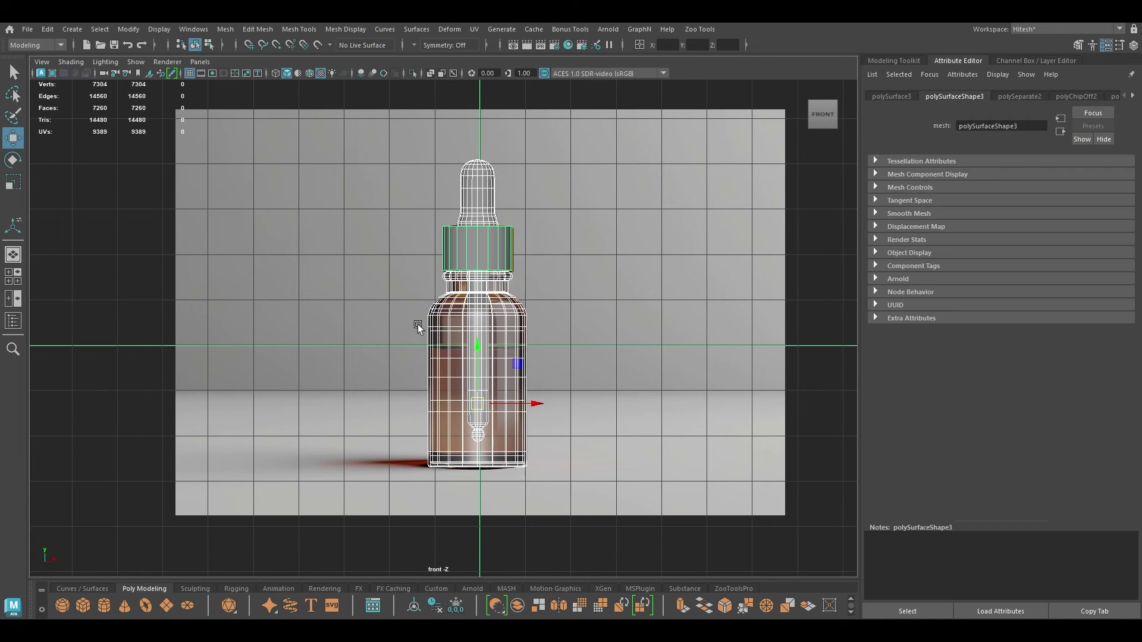
key("space")
Select the cap in perspective and hide every other object so that only the cap is shown
left_click_drag(595, 256, 590, 289)
left_click(462, 176)
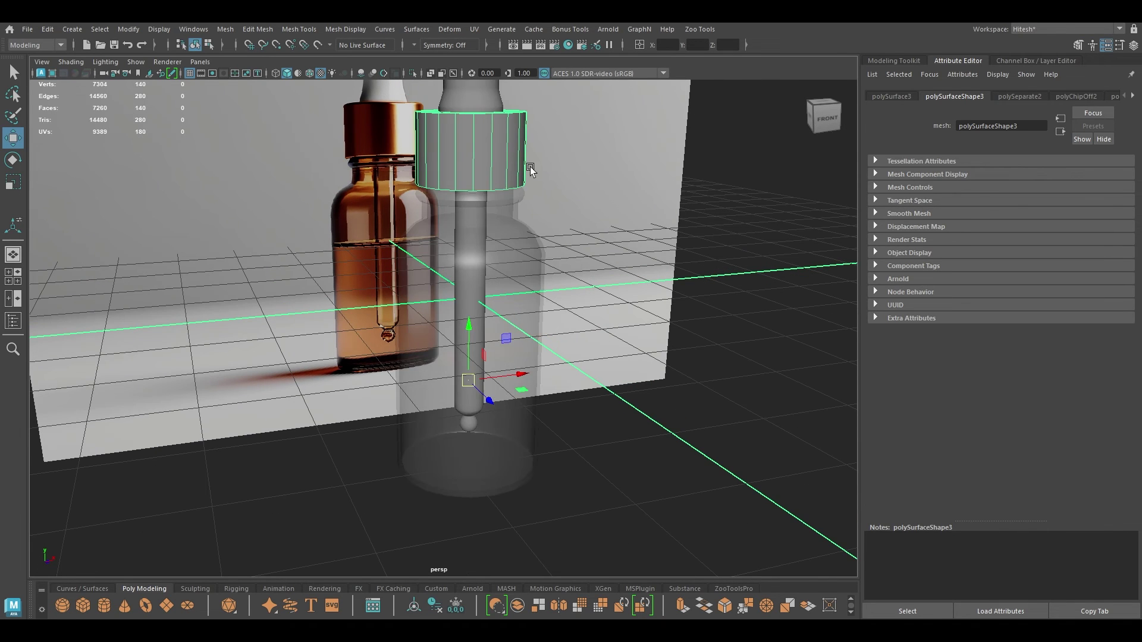
left_click_drag(528, 168, 518, 293, "alt")
right_click_drag(517, 292, 515, 390, "alt")
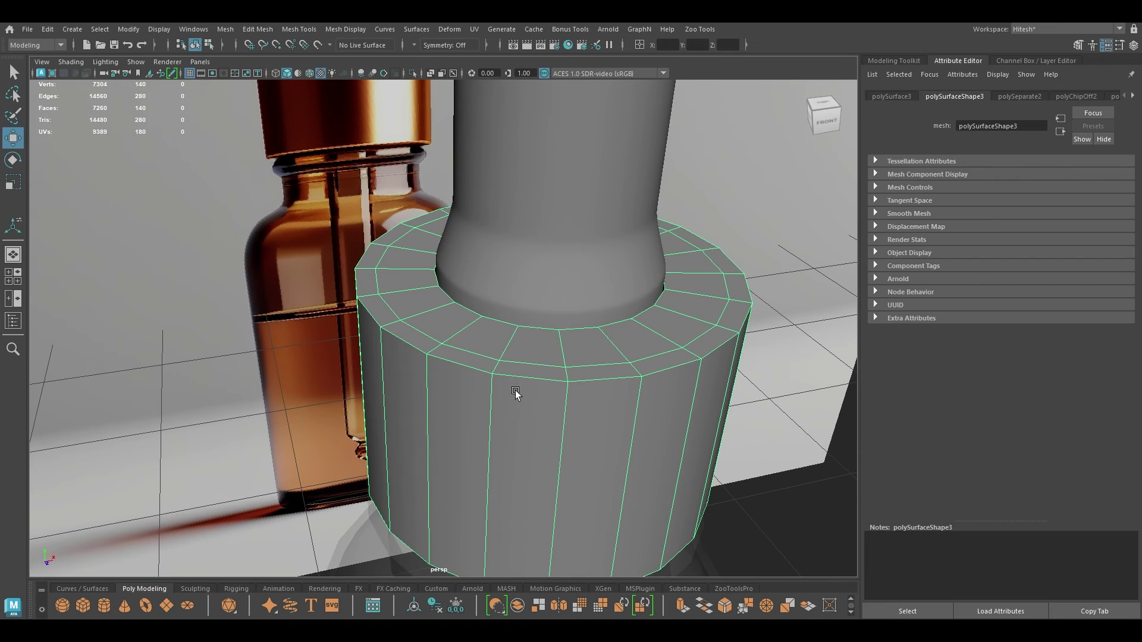
key("alt+h")
left_click_drag(515, 393, 551, 381, "alt")
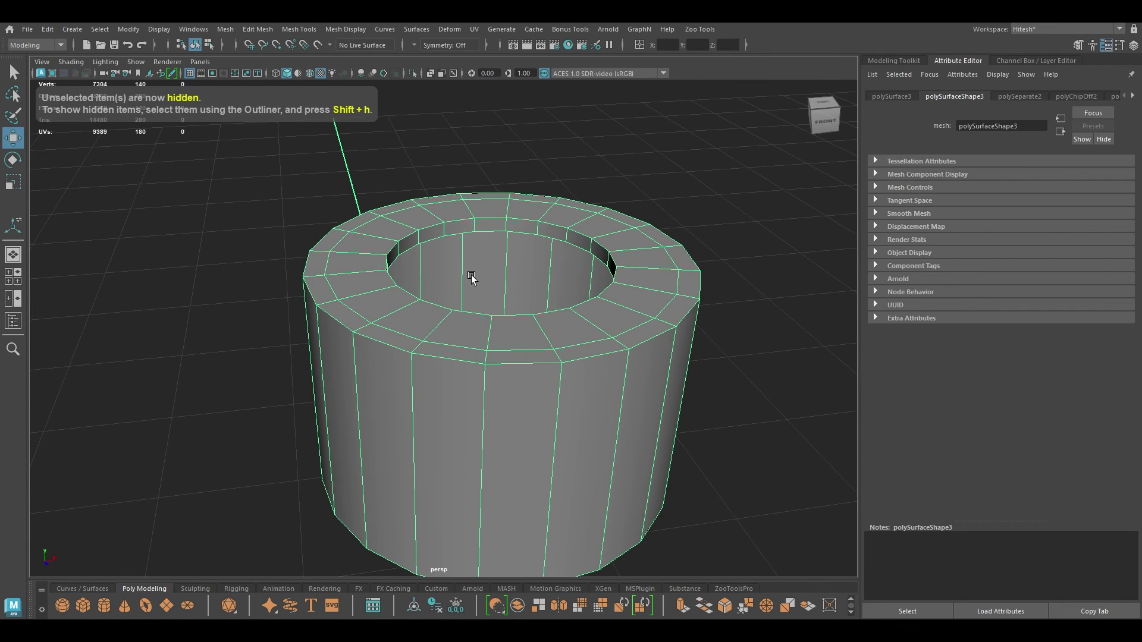
Select the cap's sharp edge loops around the hole, the outer top rim, the bottom rims and the inner ledge
right_click_drag(471, 278, 463, 235)
double_click(461, 237)
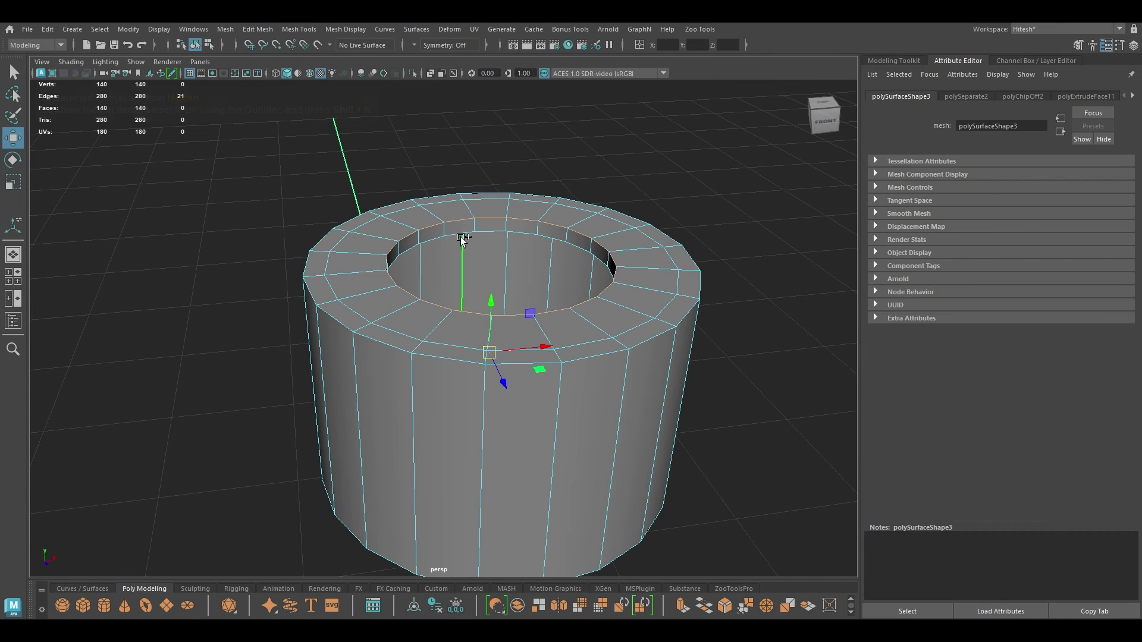
double_click(457, 225)
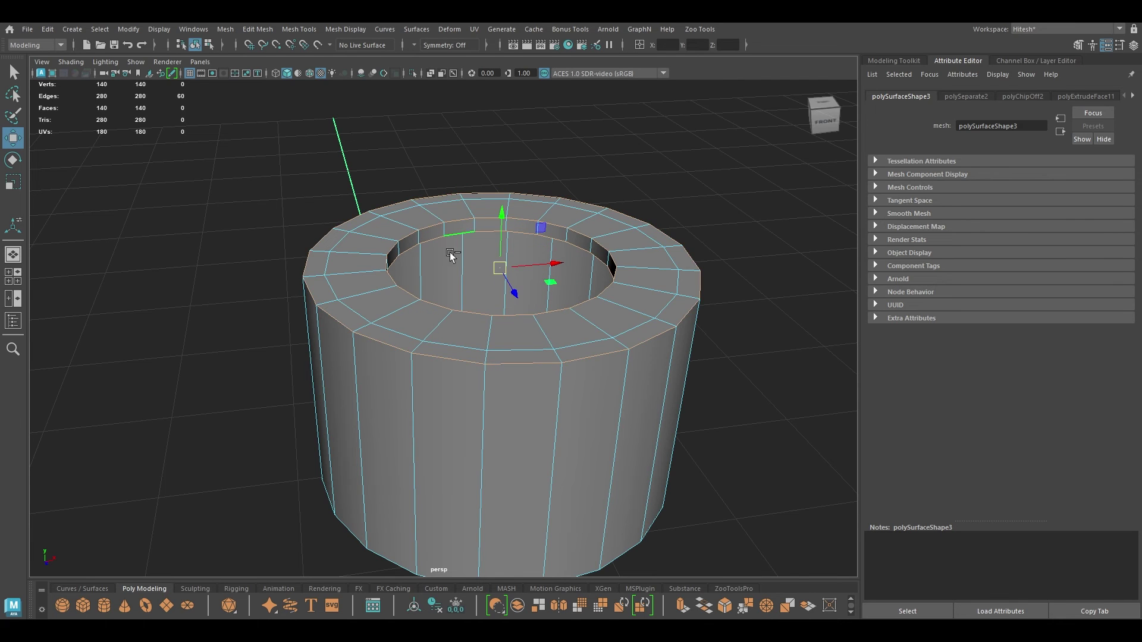
left_click_drag(450, 254, 436, 171, "alt")
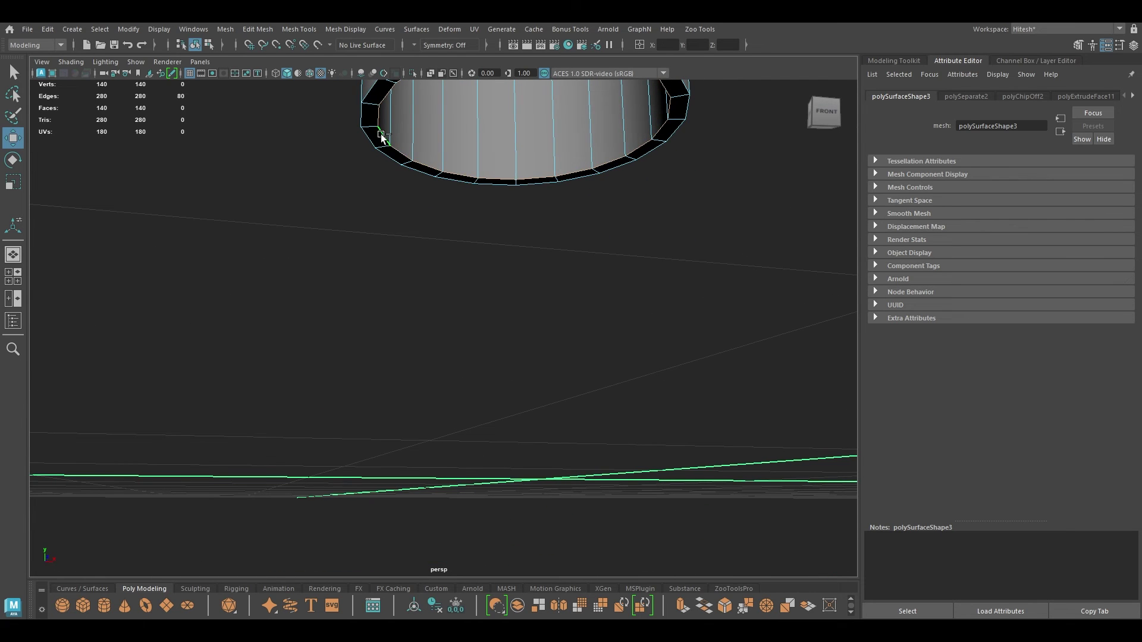
left_click_drag(365, 144, 515, 538, "alt")
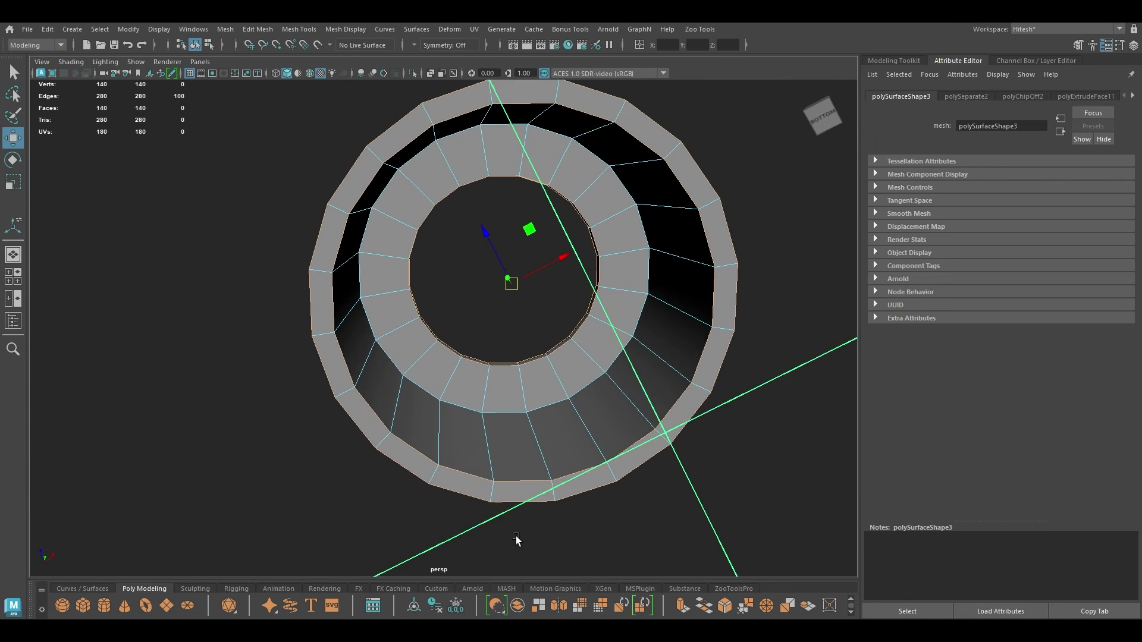
double_click(373, 324, "shift")
left_click_drag(385, 326, 441, 450, "alt")
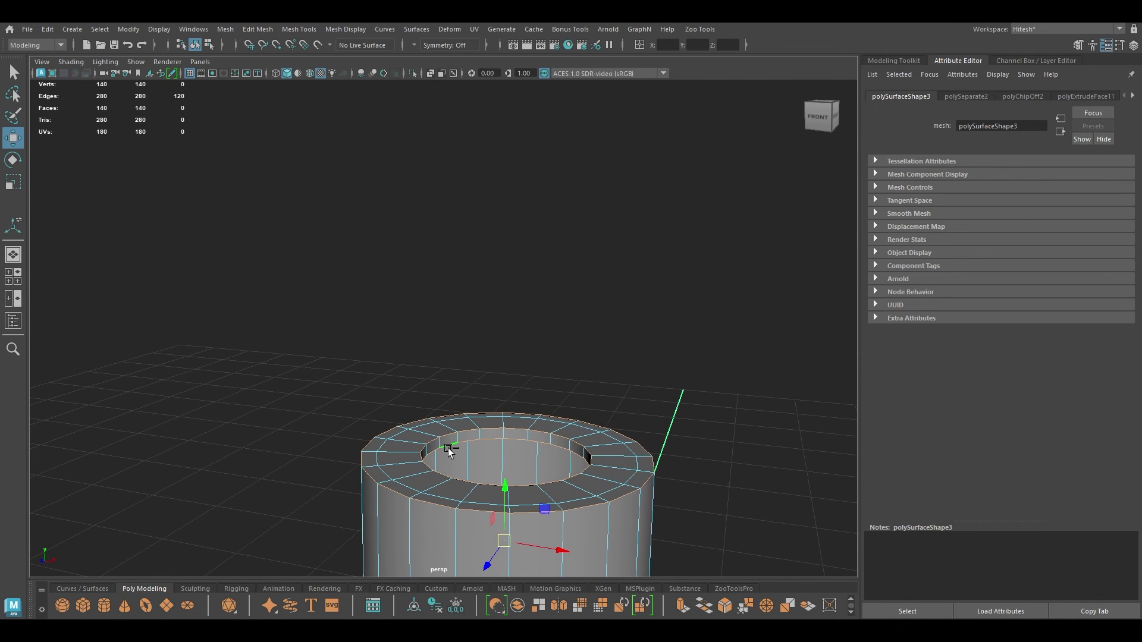
Bevel the cap's selected edge loops with a fraction of 0.5, one segment and Chamfer turned off
key("ctrl+b")
middle_click_drag(510, 450, 500, 375, "alt")
right_click_drag(500, 374, 534, 450, "alt")
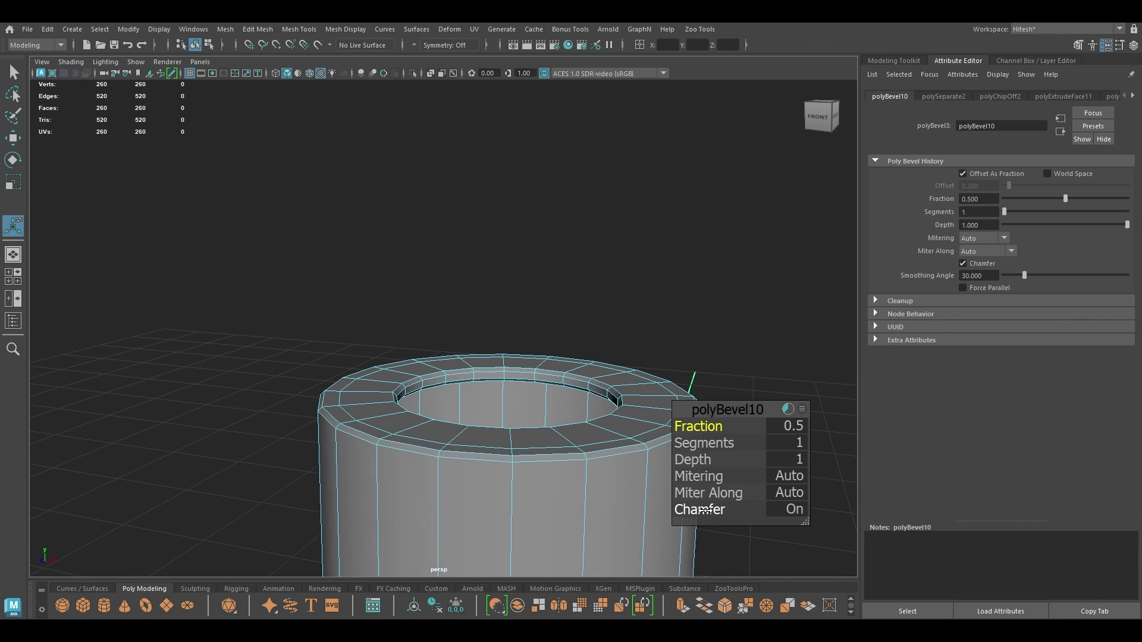
left_click(704, 510)
key("w")
Return the cap to object mode, display it with smooth preview and bring back the hidden objects
right_click_drag(404, 280, 486, 263)
key("3")
left_click(568, 274)
key("ctrl+1")
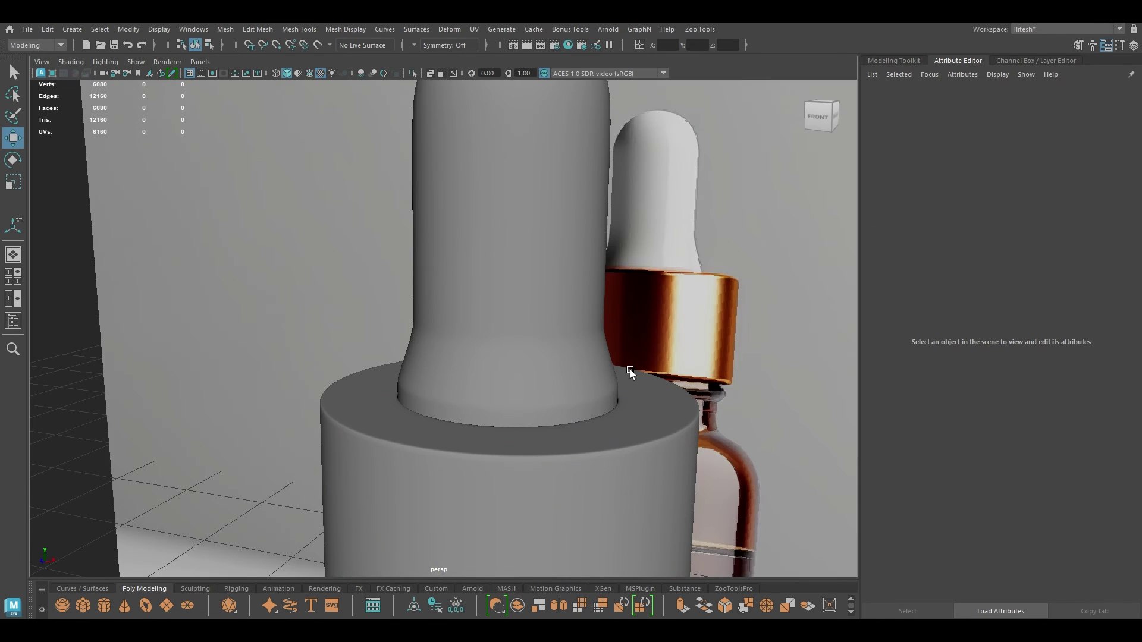
Nudge the dropper bulb vertically to seat it in the cap's opening, and check the whole bottle in perspective
left_click_drag(629, 370, 527, 438, "alt")
left_click(547, 447)
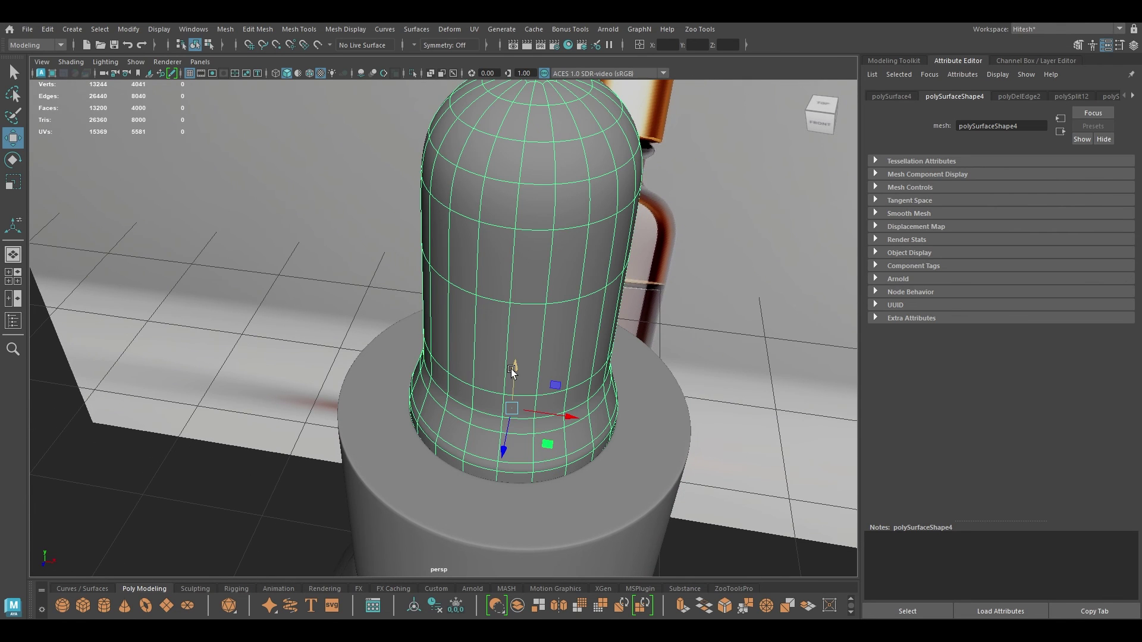
left_click_drag(511, 369, 513, 369)
left_click(736, 373)
right_click_drag(747, 465, 657, 350, "alt")
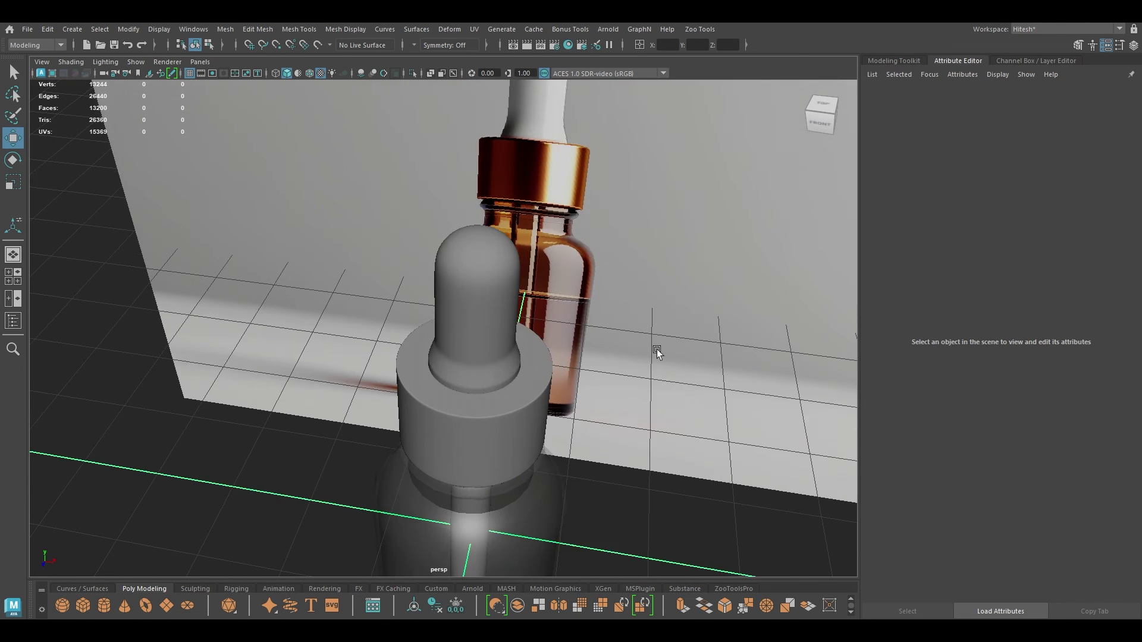
left_click_drag(657, 353, 541, 275, "alt")
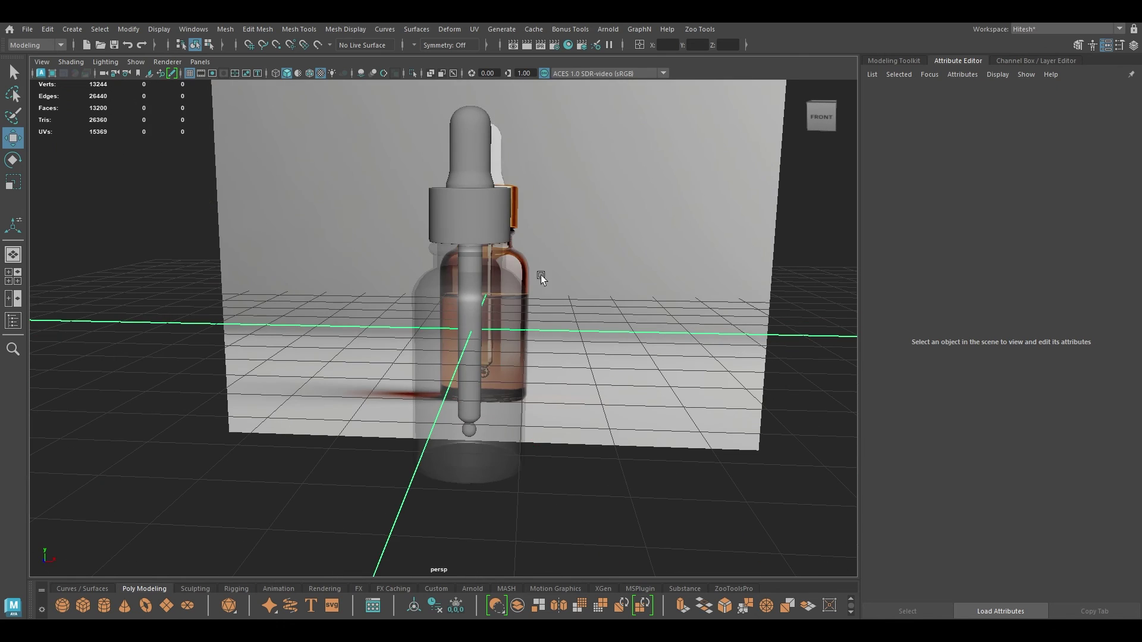
Lower the transparency of the bottle's blinn1 material so the glass appears less see-through
left_click(491, 332)
left_click_drag(554, 348, 522, 338, "alt")
right_click_drag(518, 280, 528, 586)
left_click_drag(1061, 240, 1034, 242)
left_click(689, 252)
left_click_drag(689, 252, 630, 317, "alt")
Select all the dropper bottle's parts and display them with smooth preview
left_click(474, 312)
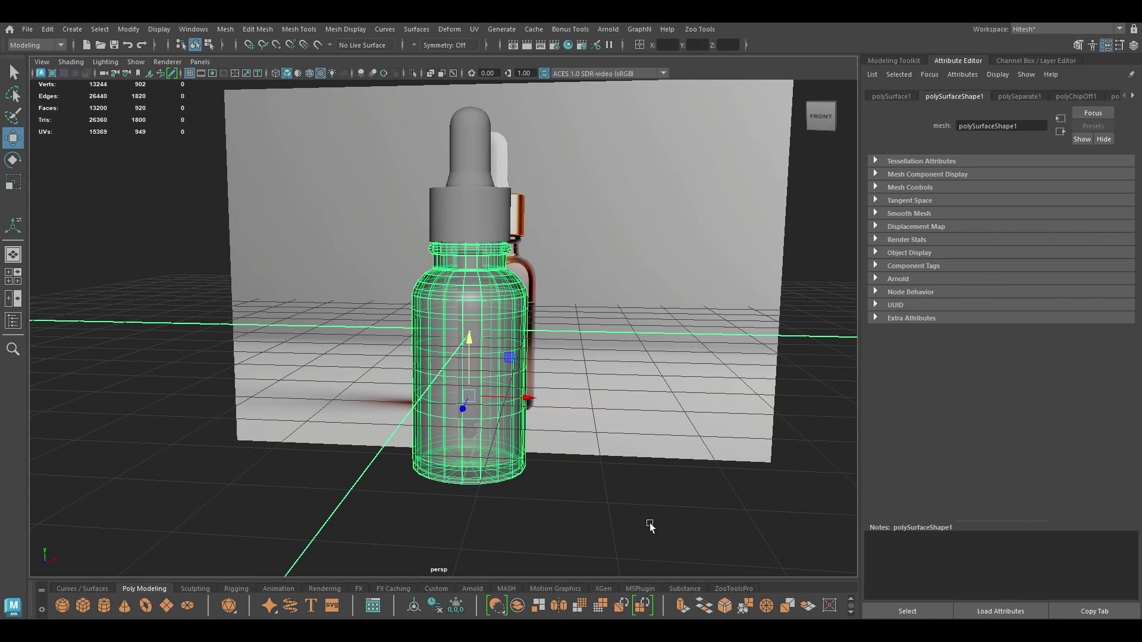
left_click_drag(650, 527, 420, 136)
left_click(642, 320)
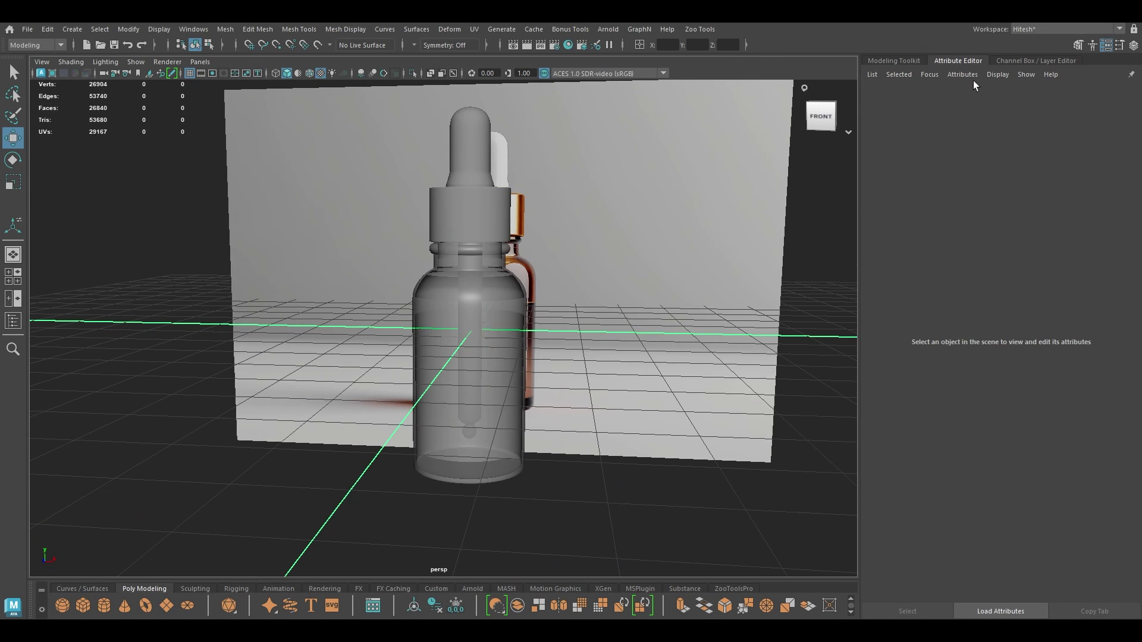
Reduce the transparency of the bottle's blinn1 material to zero to make the bottle fully opaque
left_click(480, 294)
right_click_drag(479, 295, 485, 576)
left_click_drag(1015, 242, 1002, 242)
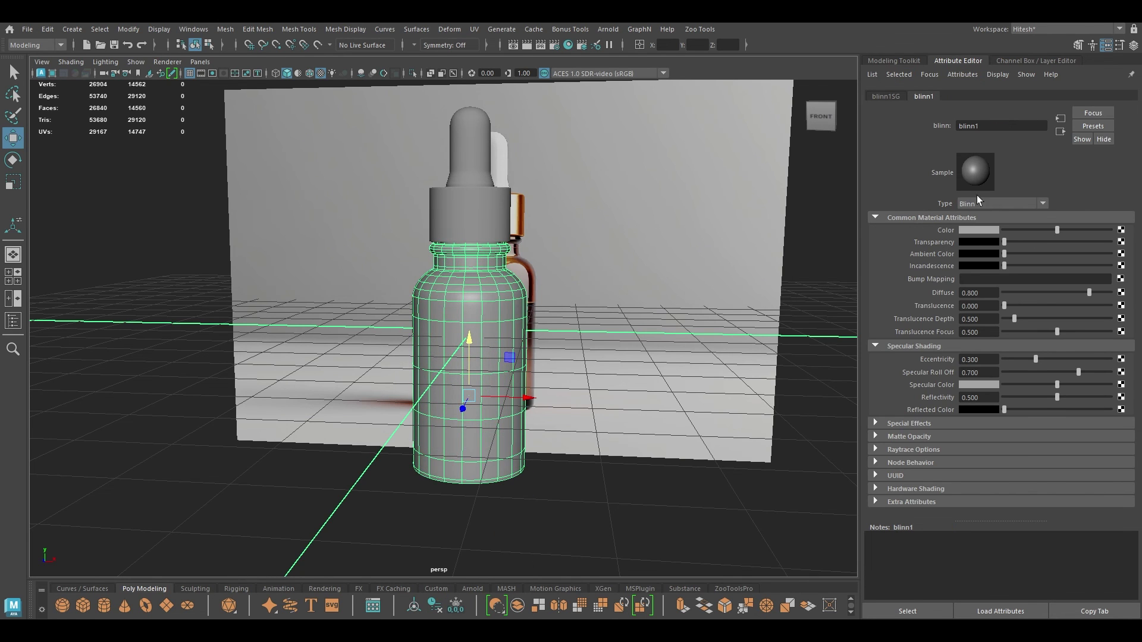
Display the Modeling Toolkit in a narrower side area and examine the complete opaque bottle beside the reference in perspective
left_click_drag(654, 463, 434, 117)
right_click_drag(447, 197, 511, 516)
left_click(895, 61)
left_click(863, 196)
left_click_drag(809, 322, 847, 302, "alt")
right_click_drag(848, 302, 755, 242, "alt")
left_click_drag(754, 242, 686, 269, "alt")
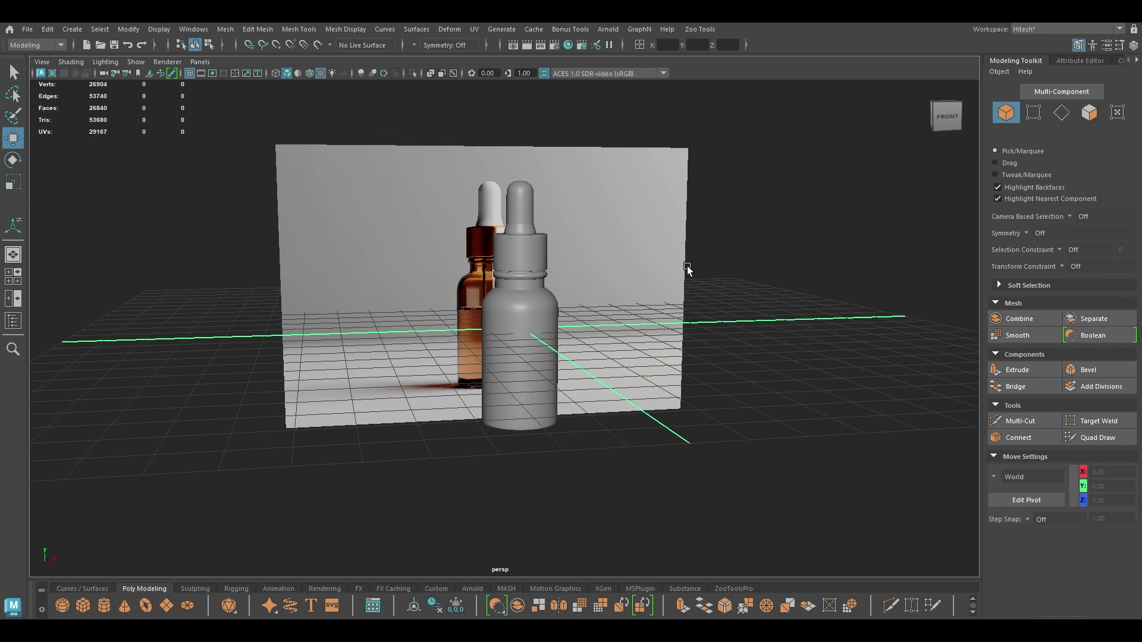